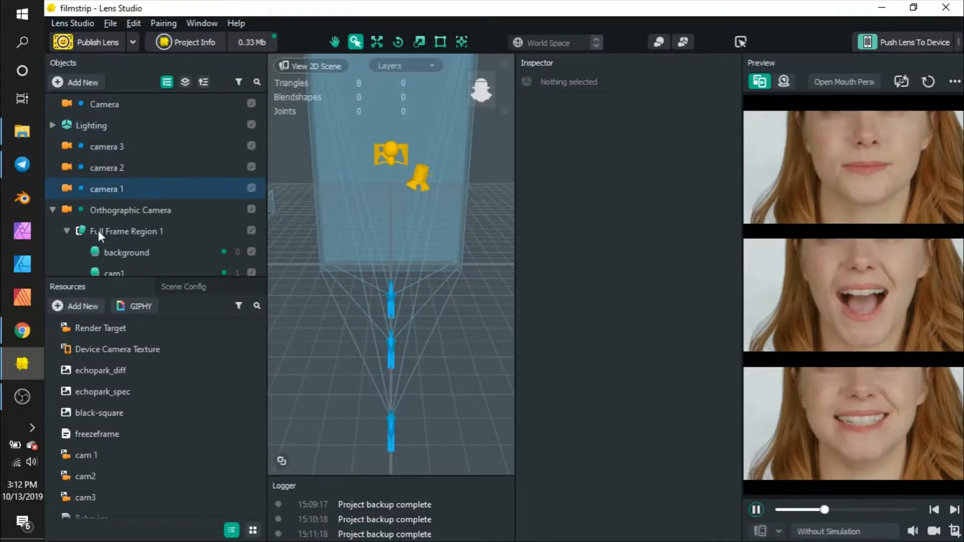
Step: Start a new untitled project with only the default Camera and Lighting, leaving nothing selected
scroll(138, 245, "down", 2)
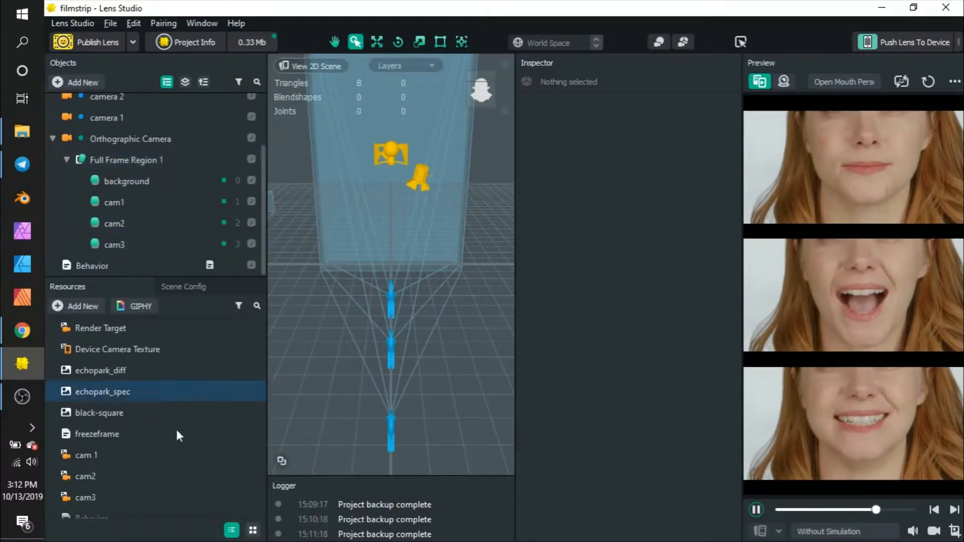
scroll(173, 365, "down", 2)
scroll(171, 362, "up", 2)
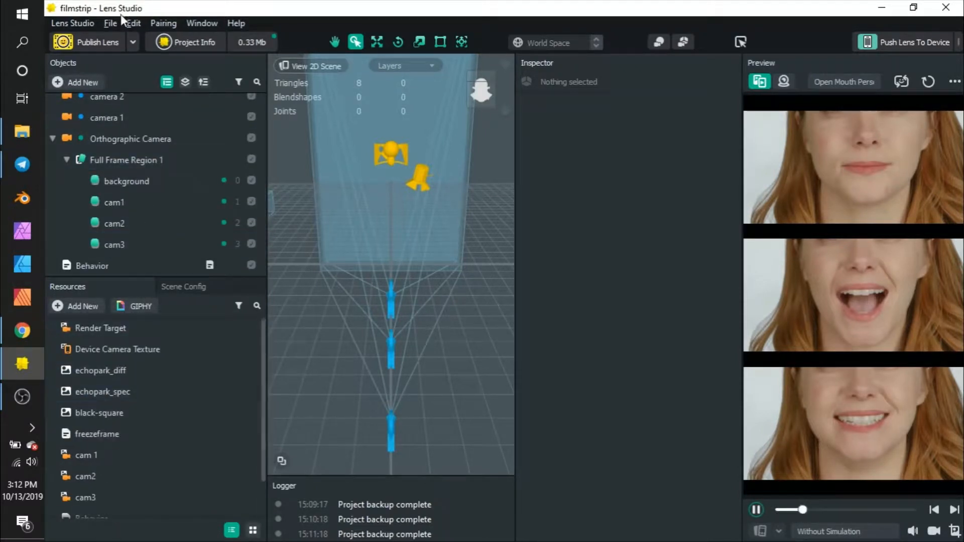
left_click(111, 23)
left_click(126, 37)
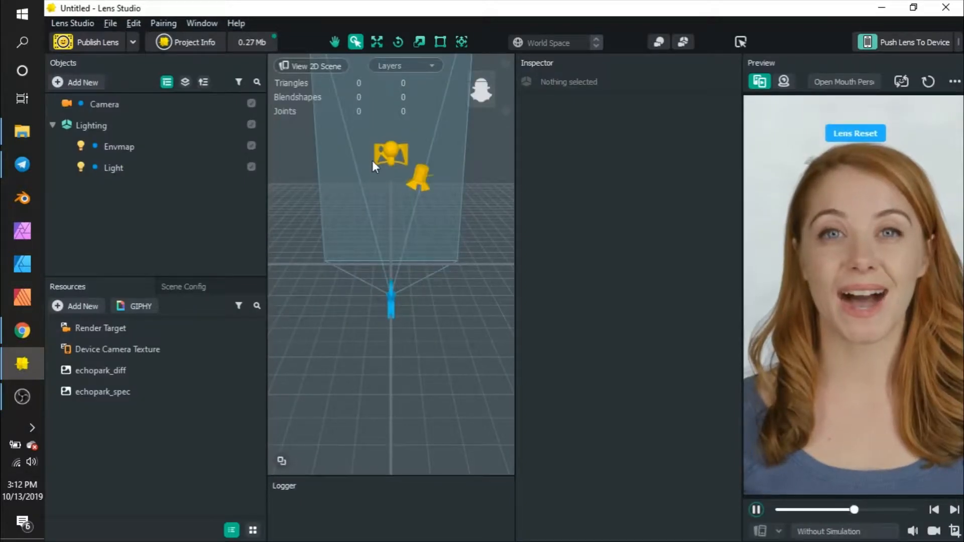
left_click(170, 167)
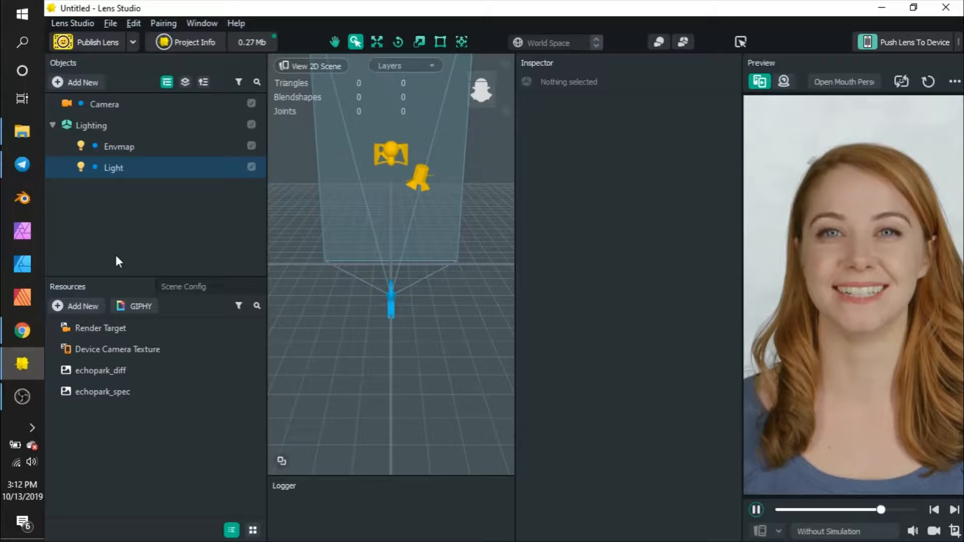
left_click(118, 261)
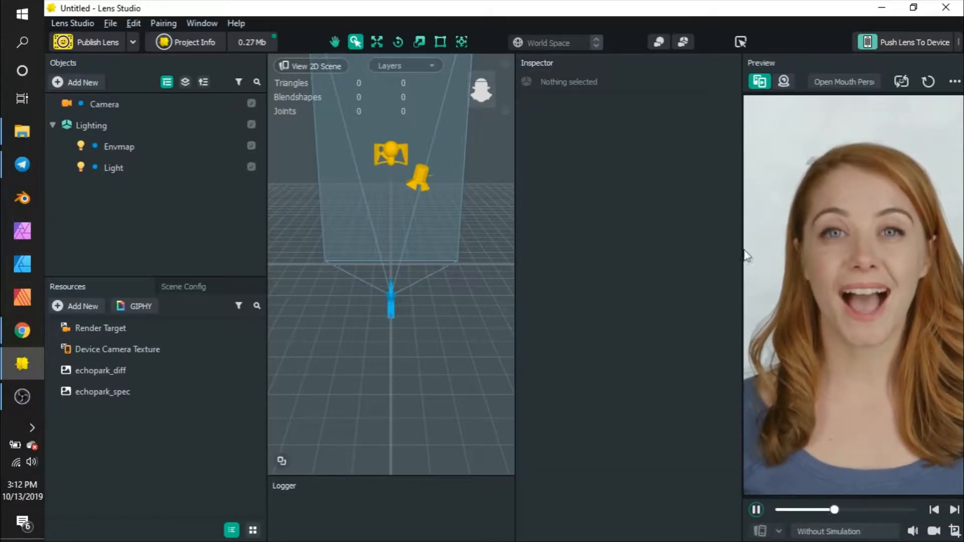
Step: Add a render target with Device Camera Texture as input and rename it cam1
left_click(89, 306)
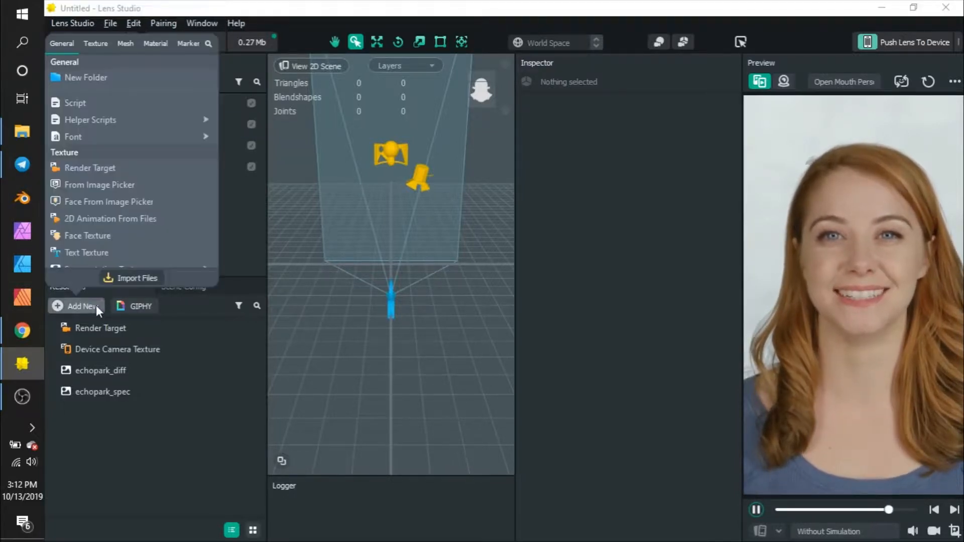
left_click(115, 167)
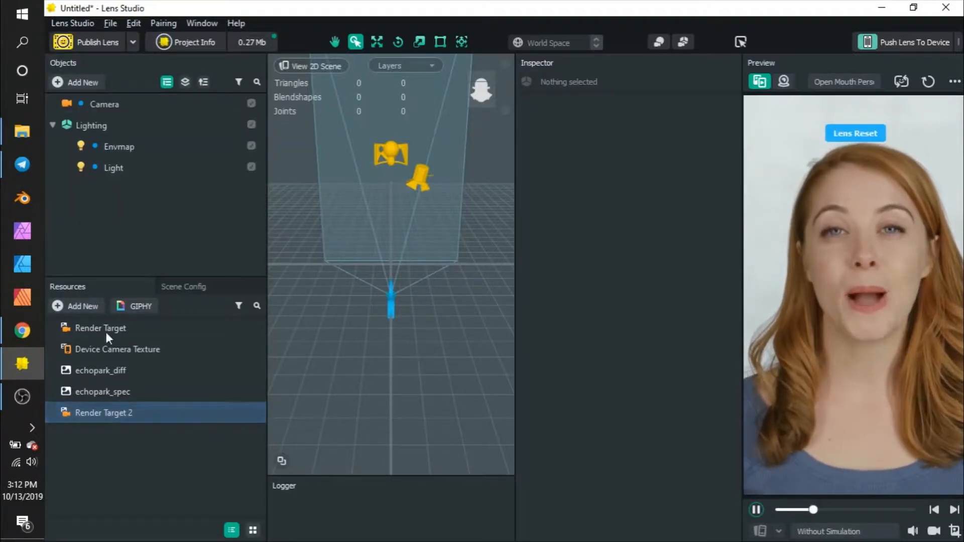
left_click(127, 413)
left_click(667, 128)
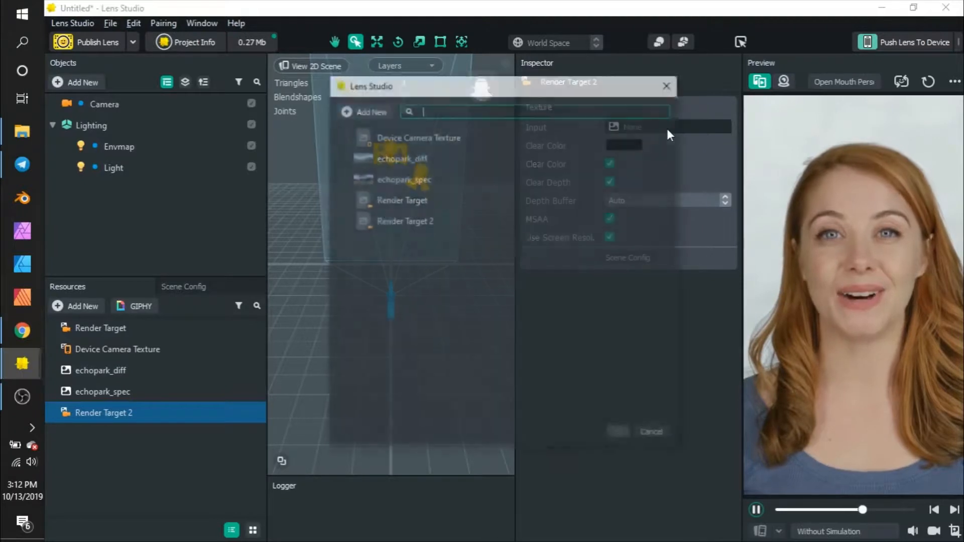
left_click(386, 135)
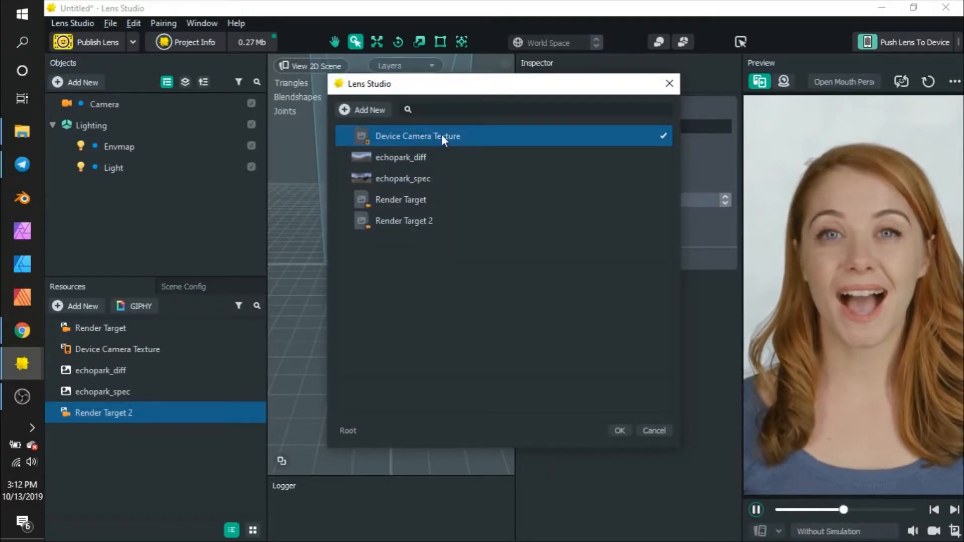
left_click(619, 429)
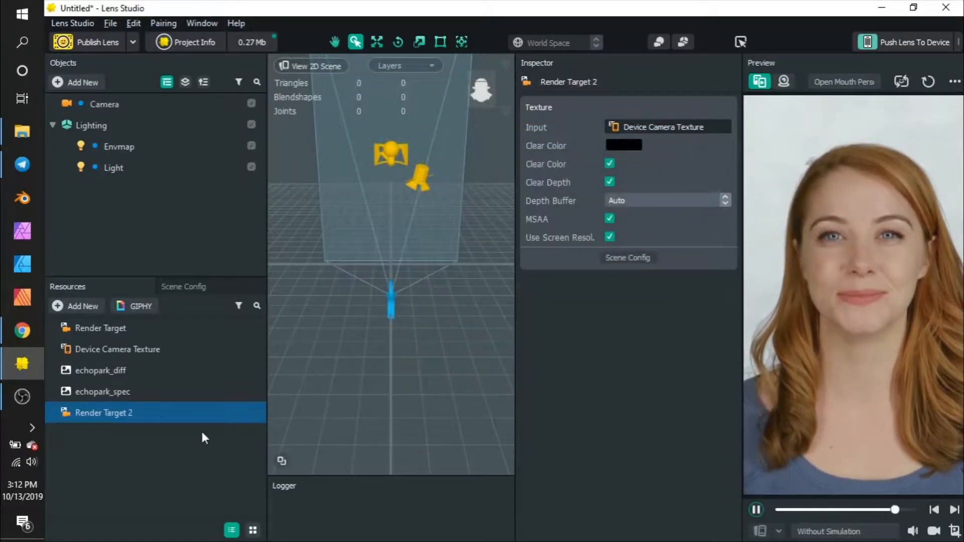
right_click(161, 415)
left_click(194, 424)
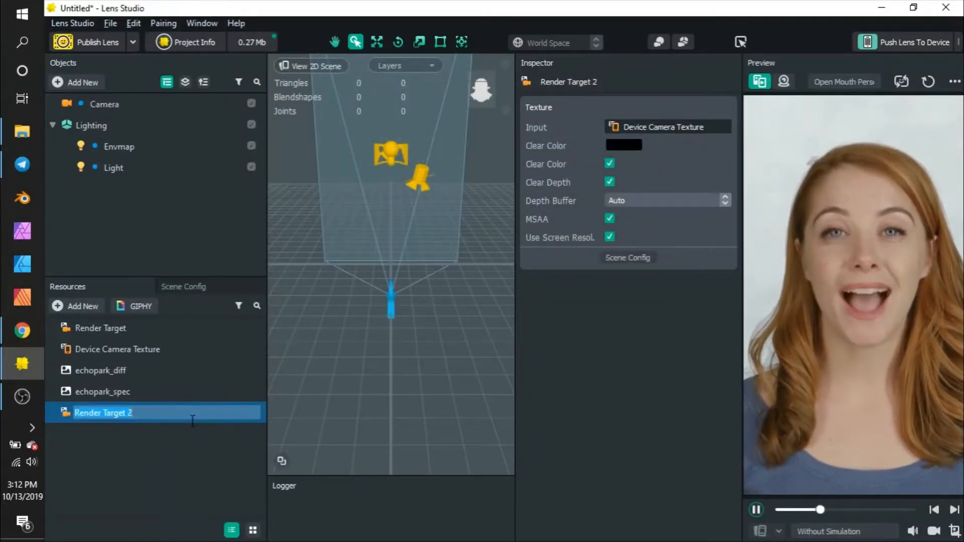
type("cam1")
key("Return")
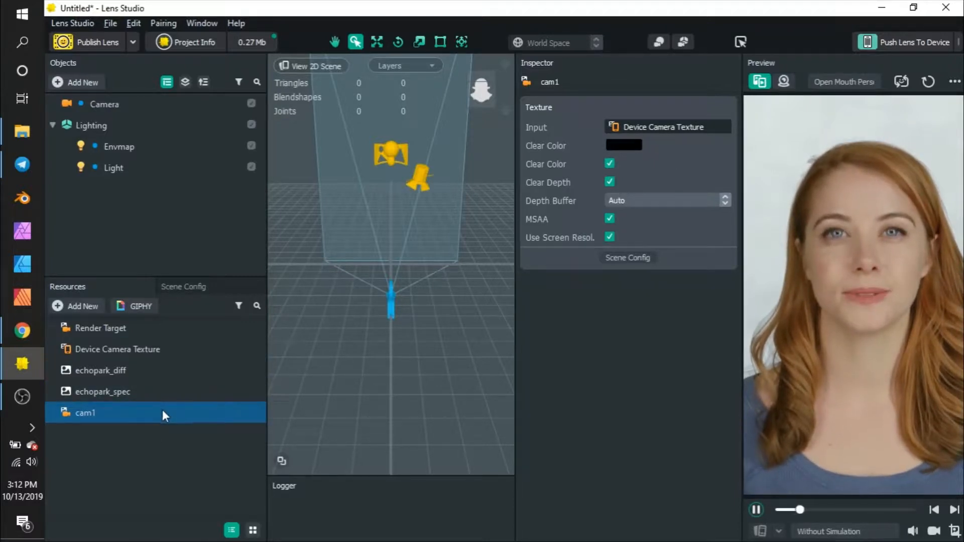
Step: Duplicate cam1 twice into cam1 2 and cam1 3, then collapse the Lighting group
right_click(139, 414)
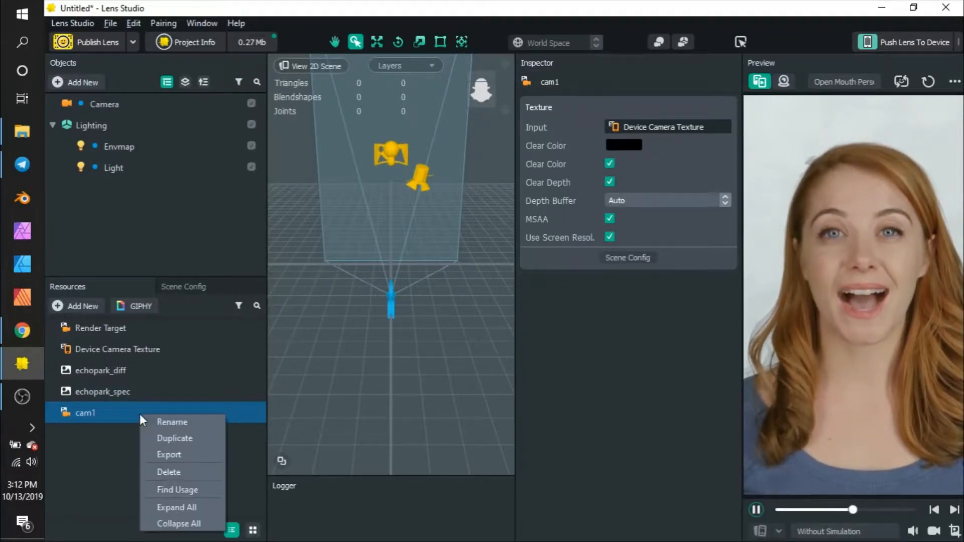
left_click(175, 439)
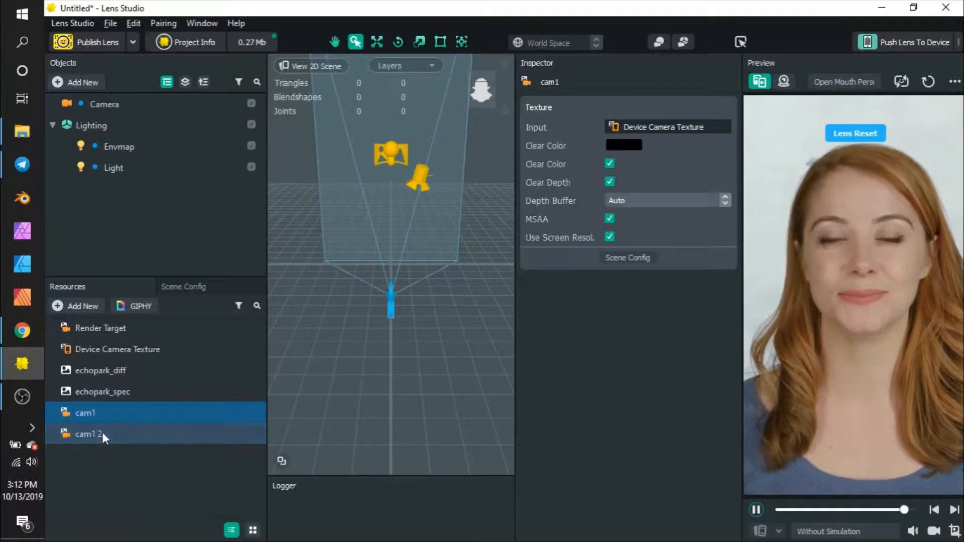
left_click(114, 434)
right_click(115, 434)
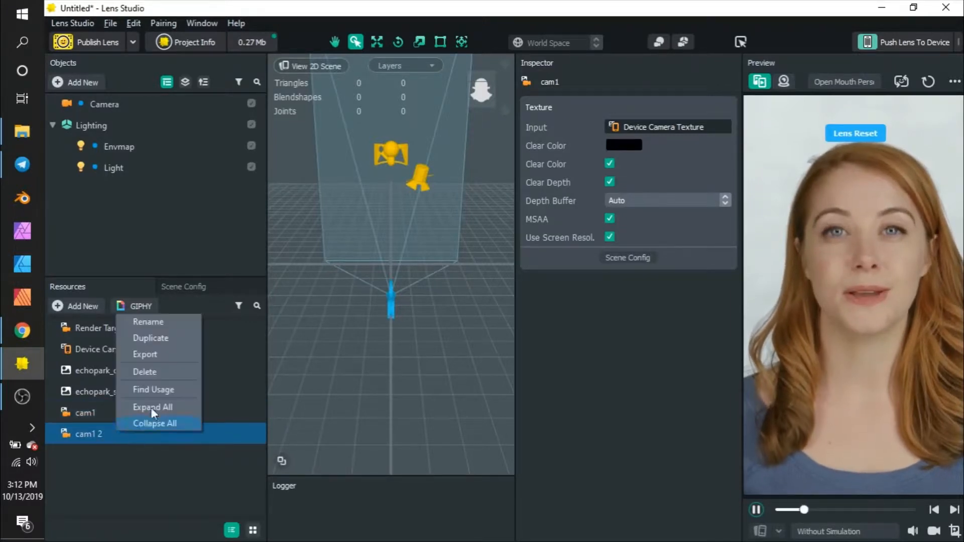
left_click(158, 339)
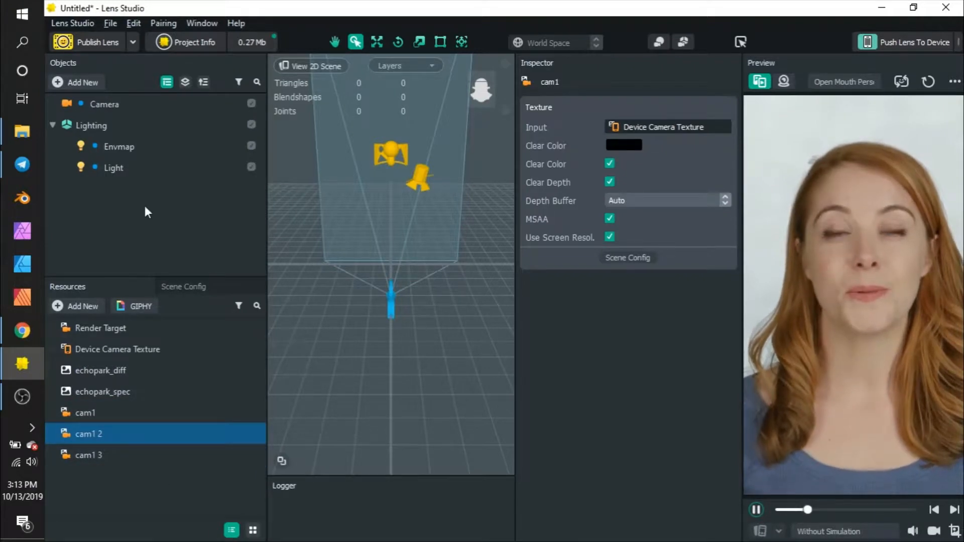
left_click(52, 125)
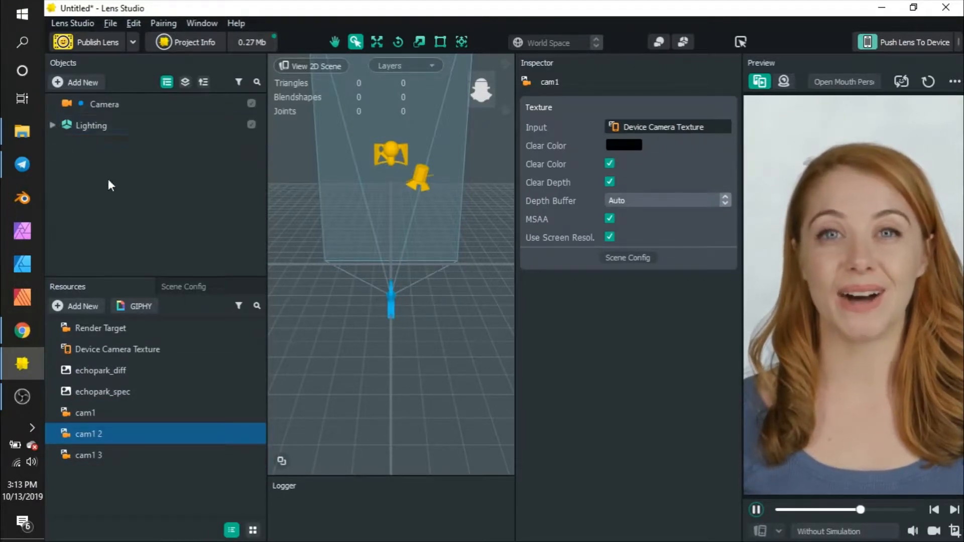
Step: Add a camera named camera1 that renders into cam1
left_click(89, 82)
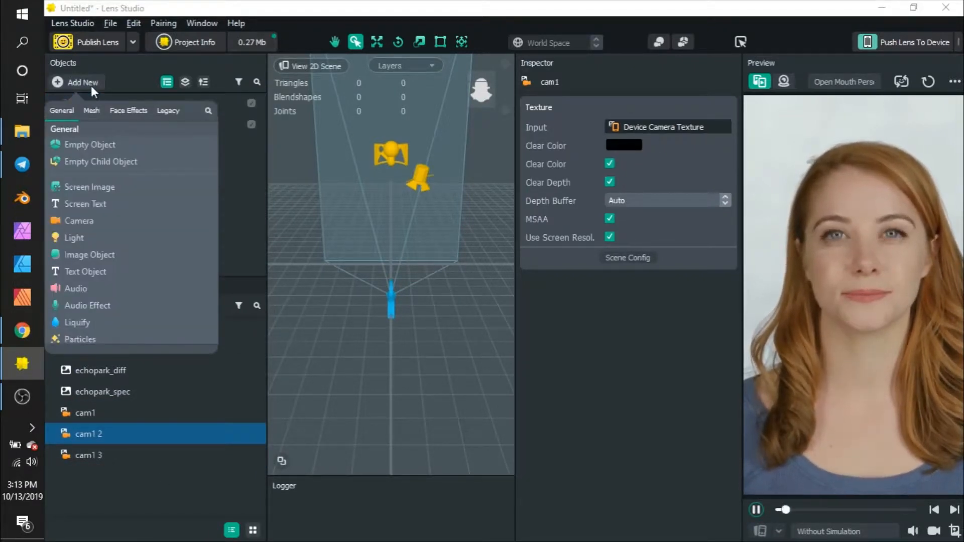
left_click(92, 85)
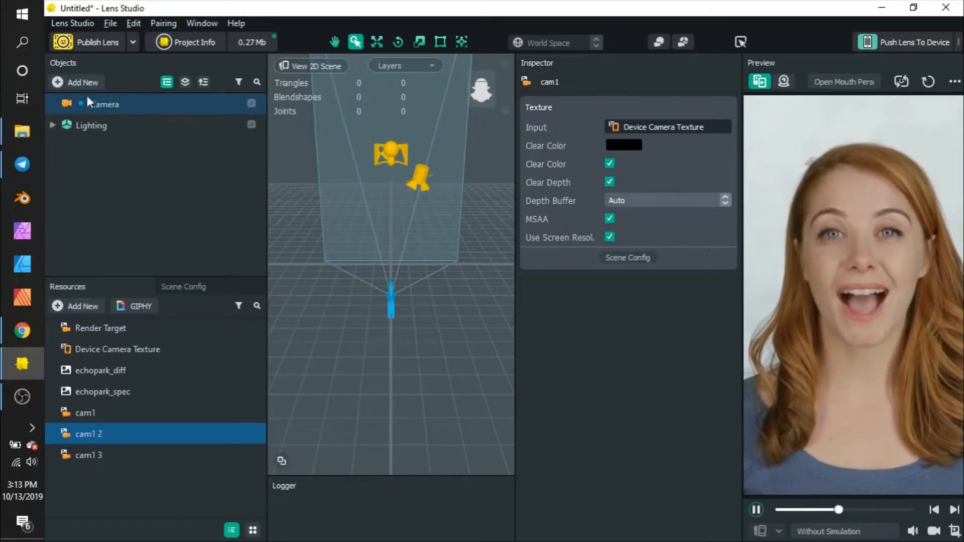
left_click(78, 80)
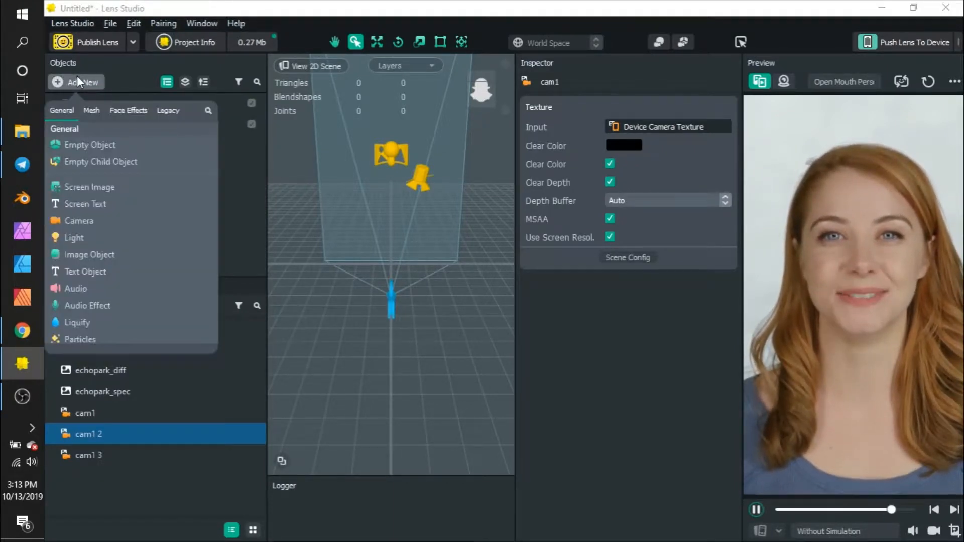
left_click(112, 220)
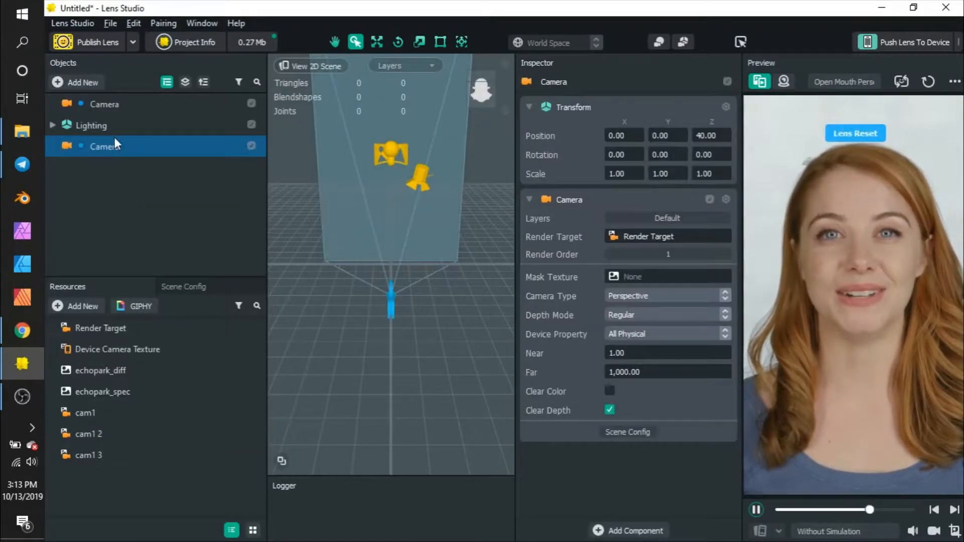
right_click(116, 143)
left_click(187, 182)
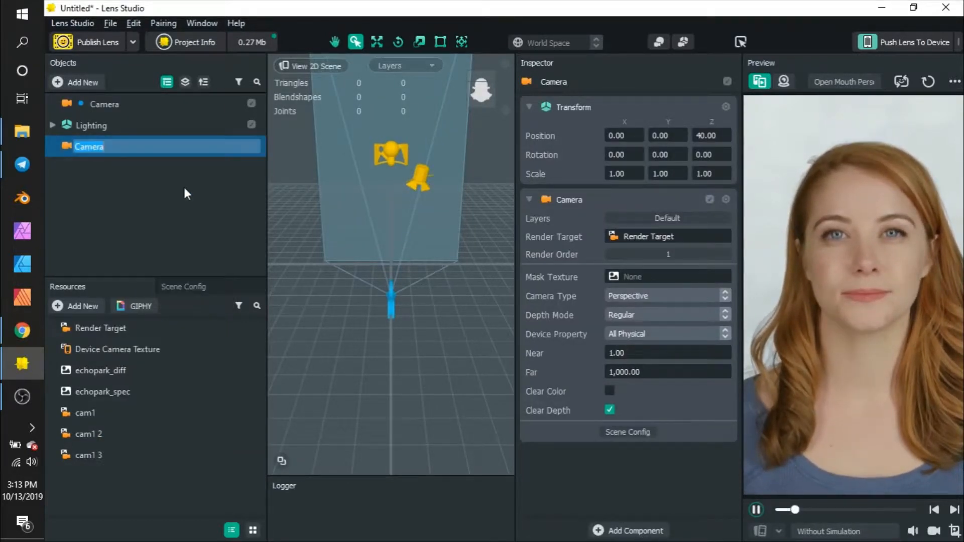
type("camera1")
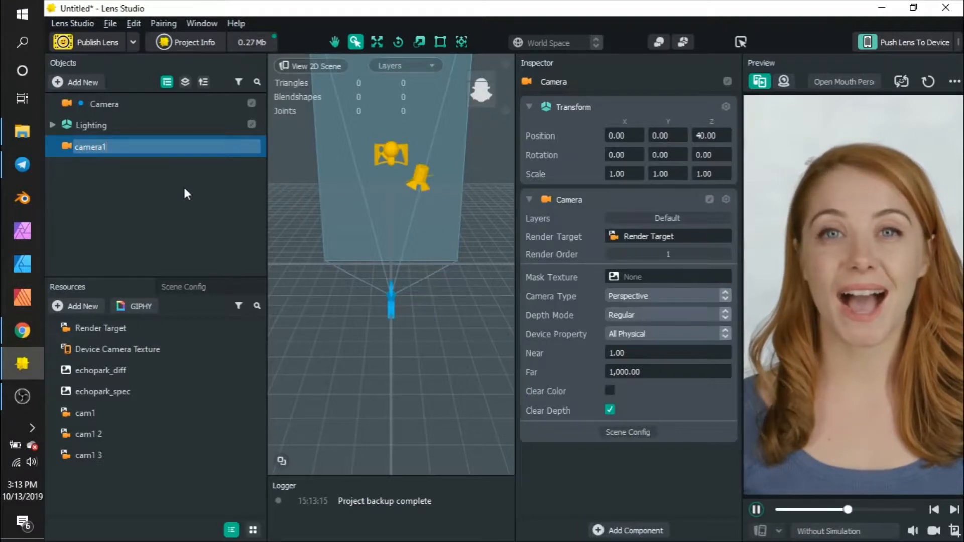
key("Return")
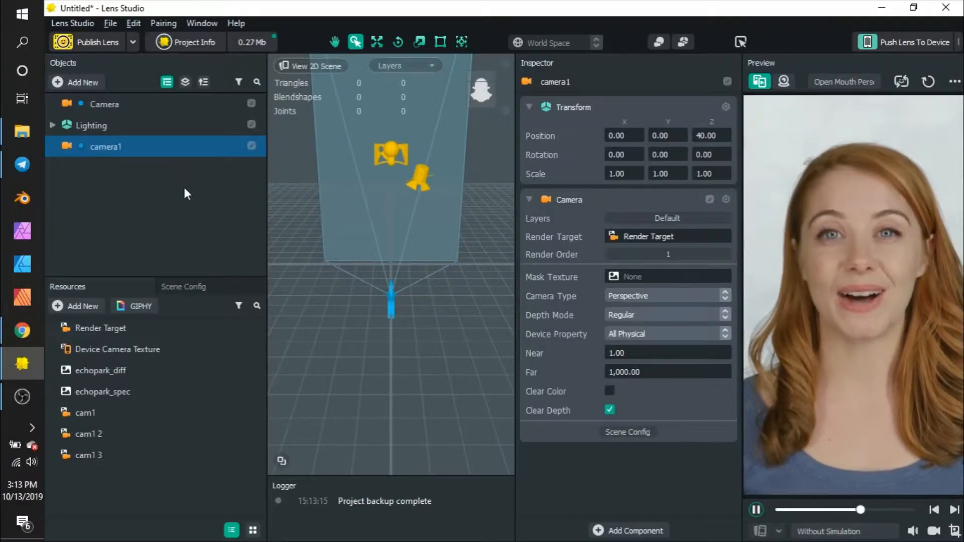
left_click(637, 238)
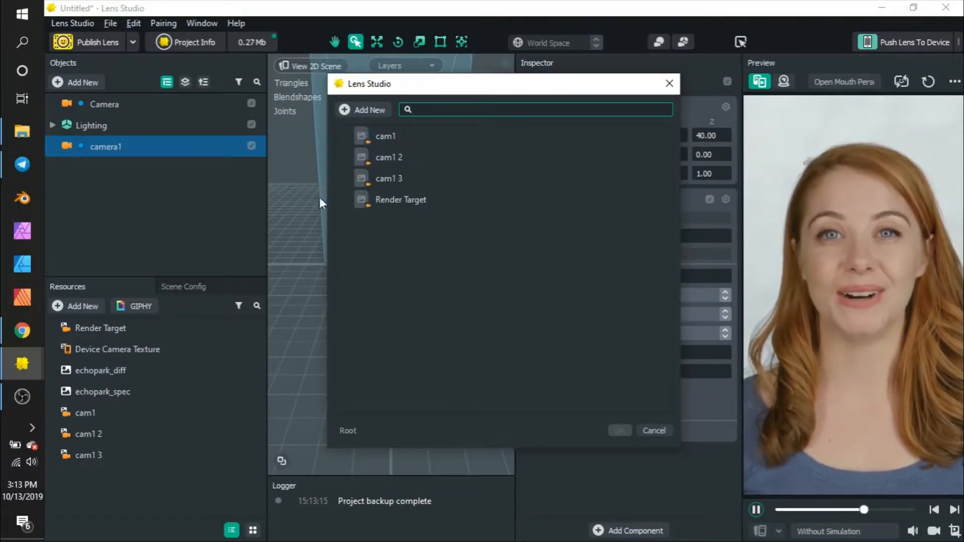
double_click(401, 137)
Step: Duplicate camera1 as camera2 and set its render target to cam1 2
right_click(115, 145)
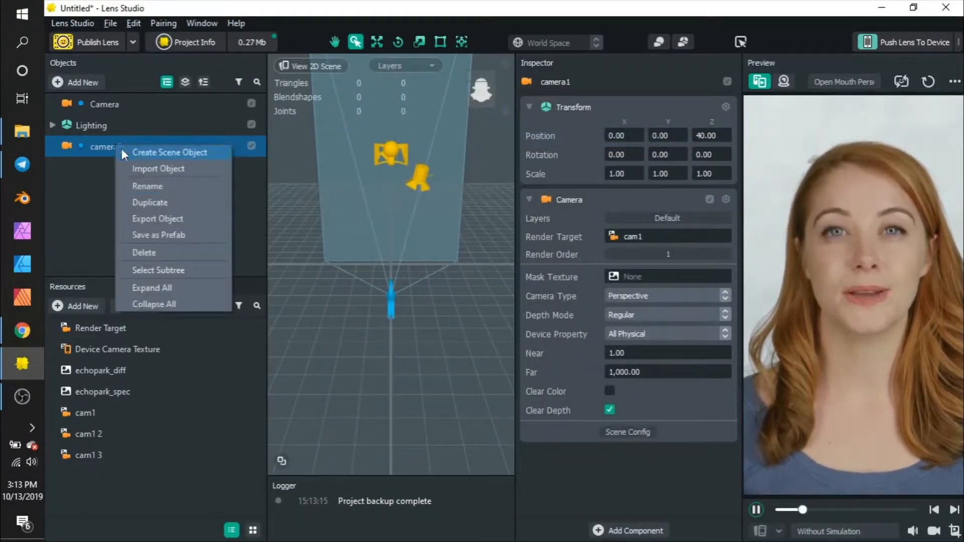
left_click(167, 203)
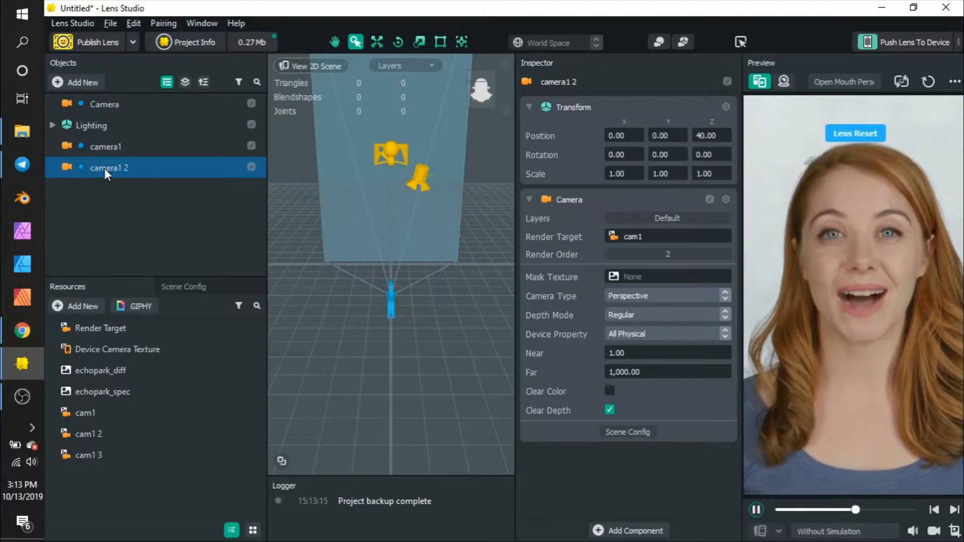
right_click(122, 166)
left_click(172, 205)
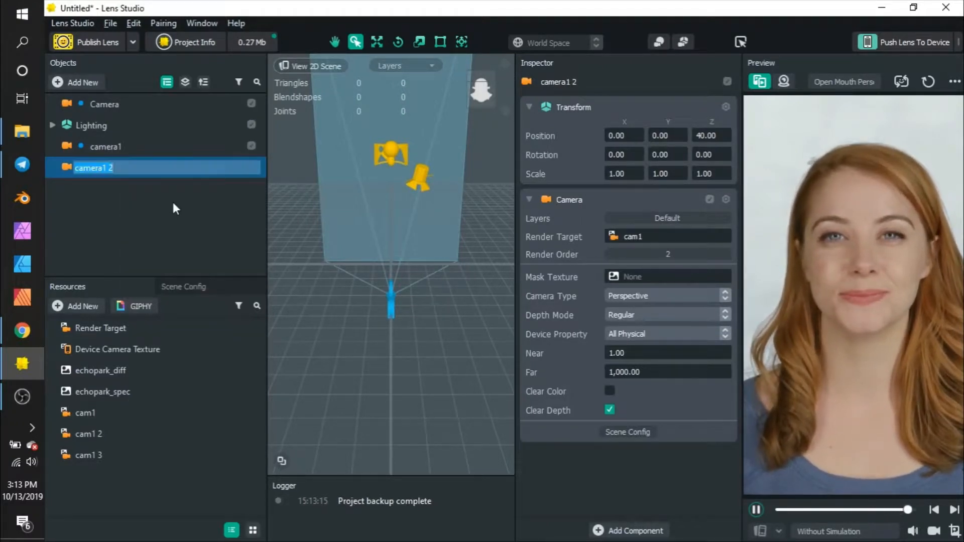
type("camera2")
key("Return")
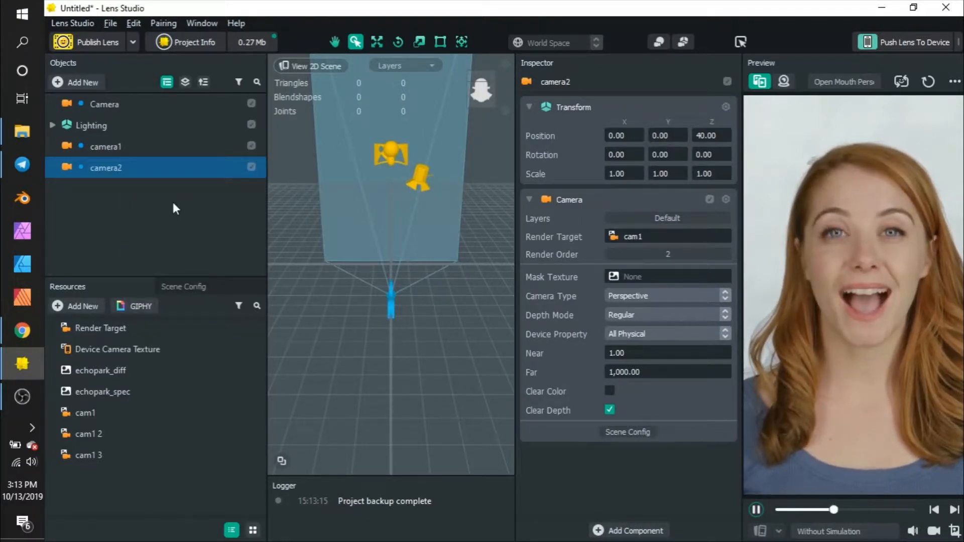
left_click(657, 235)
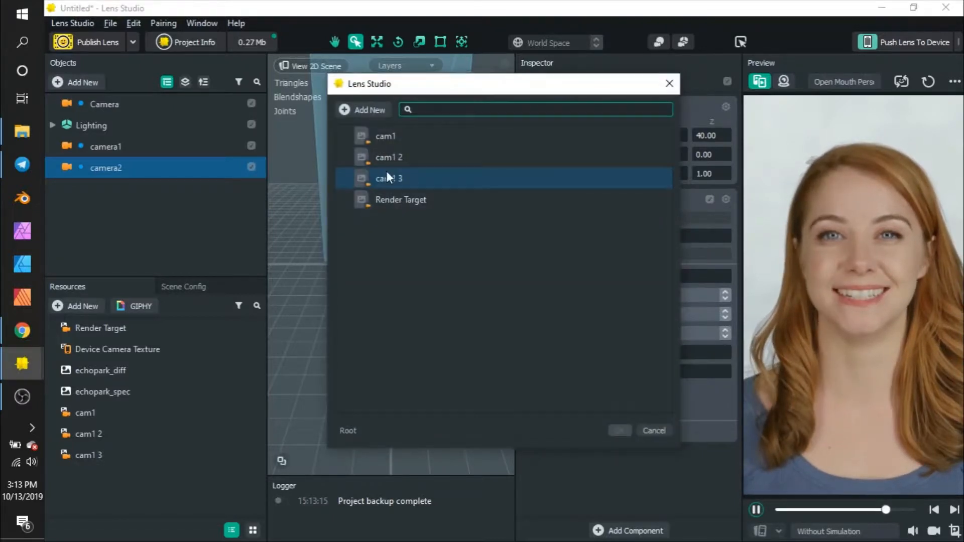
left_click(402, 157)
left_click(623, 427)
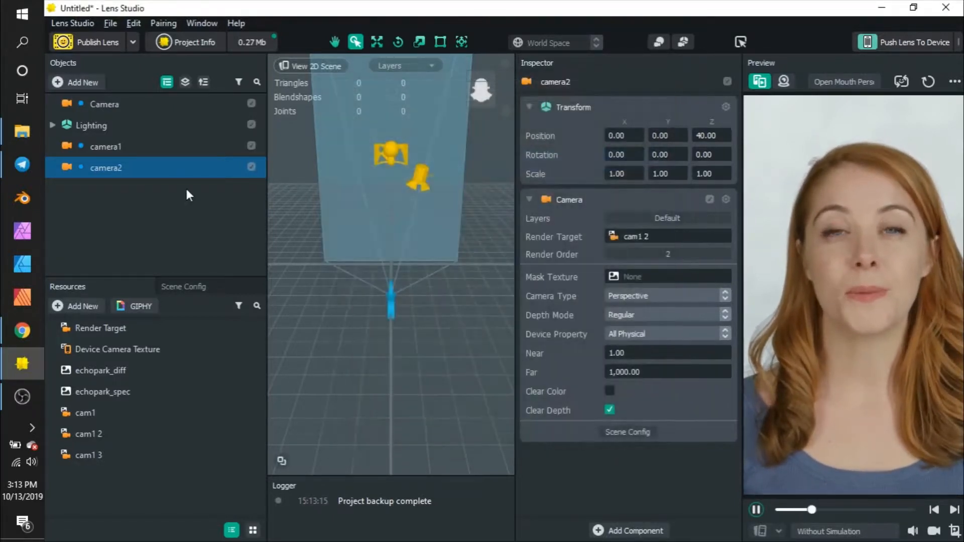
Step: Duplicate camera2 as camera3 and set its render target to cam1 3
right_click(152, 176)
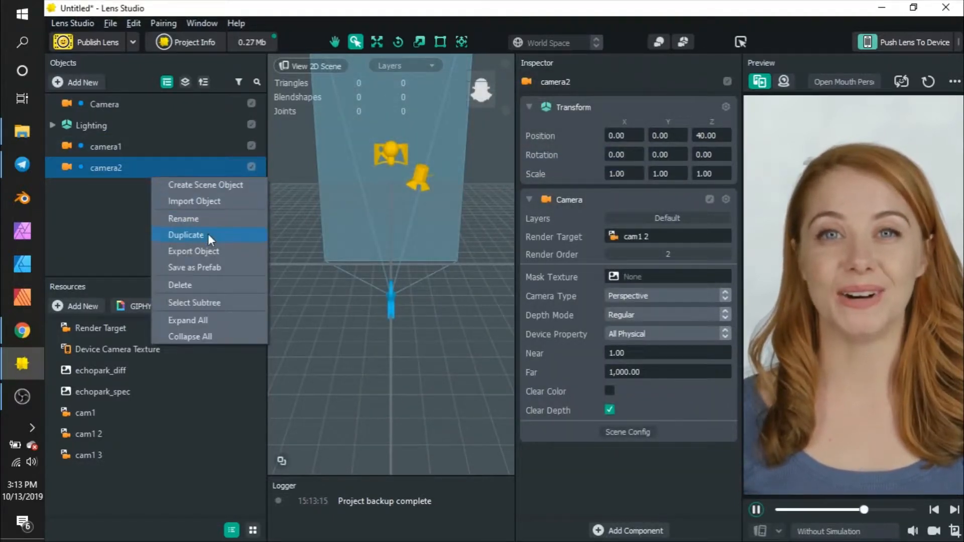
left_click(208, 234)
right_click(131, 181)
left_click(194, 222)
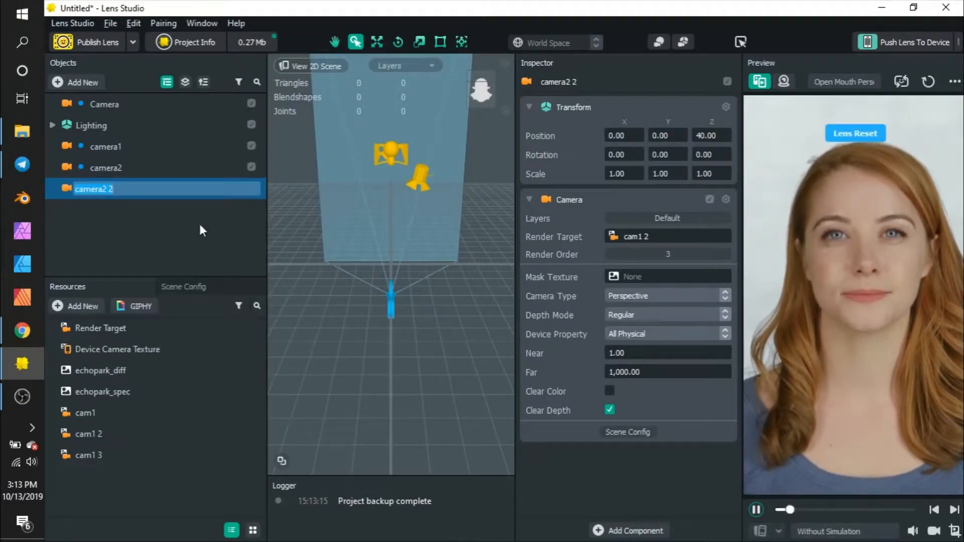
type("camera3")
key("Return")
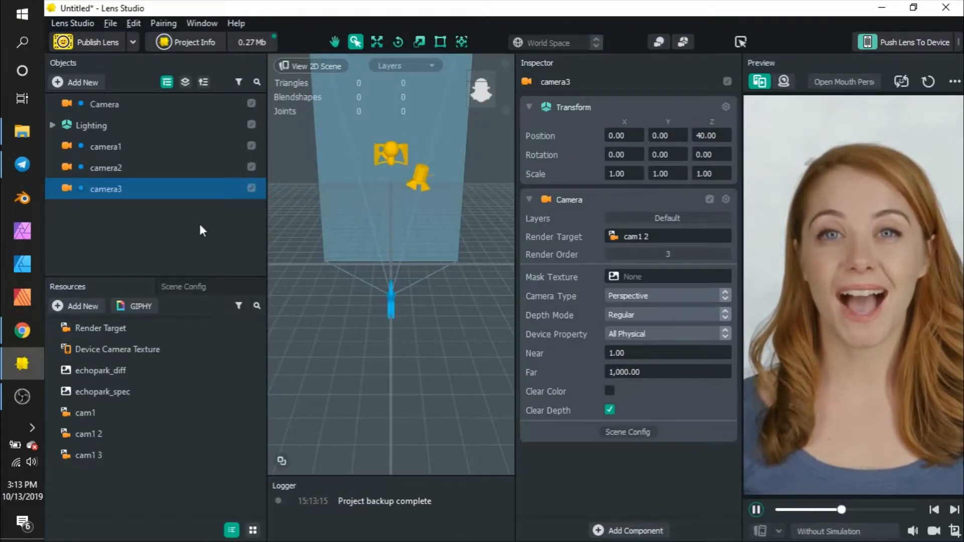
left_click(629, 236)
left_click(457, 178)
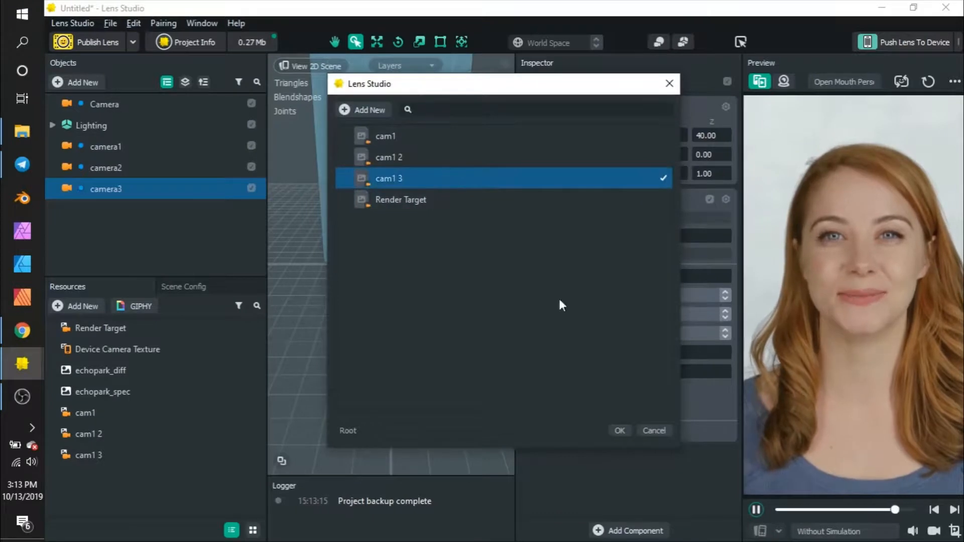
left_click(619, 431)
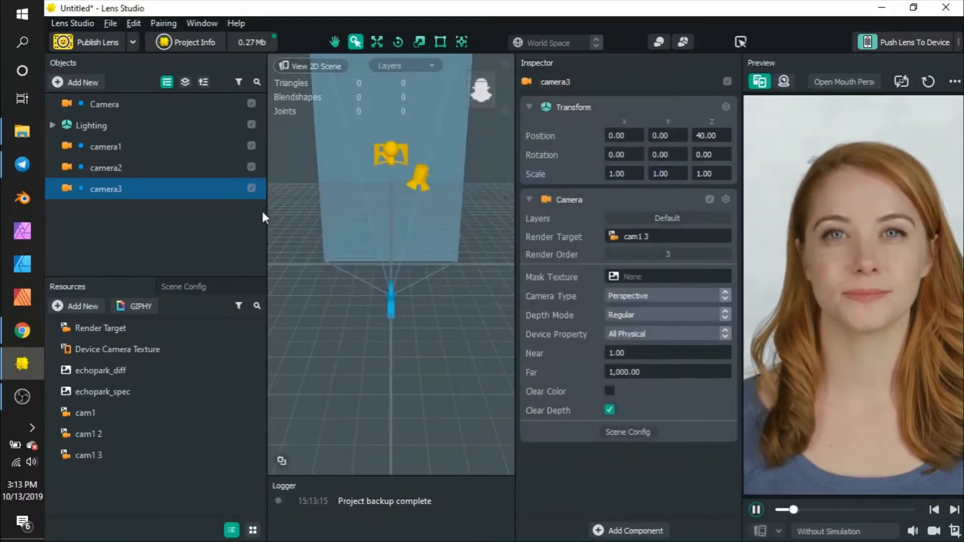
left_click(117, 219)
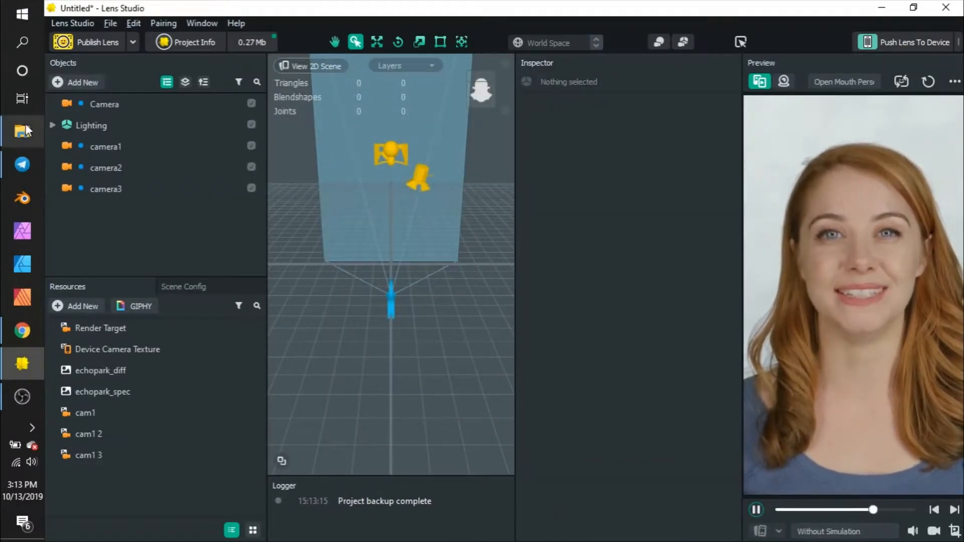
Step: Drag black-square.jpg from the resources folder into Lens Studio's Resources panel
left_click(22, 131)
scroll(409, 317, "down", 10)
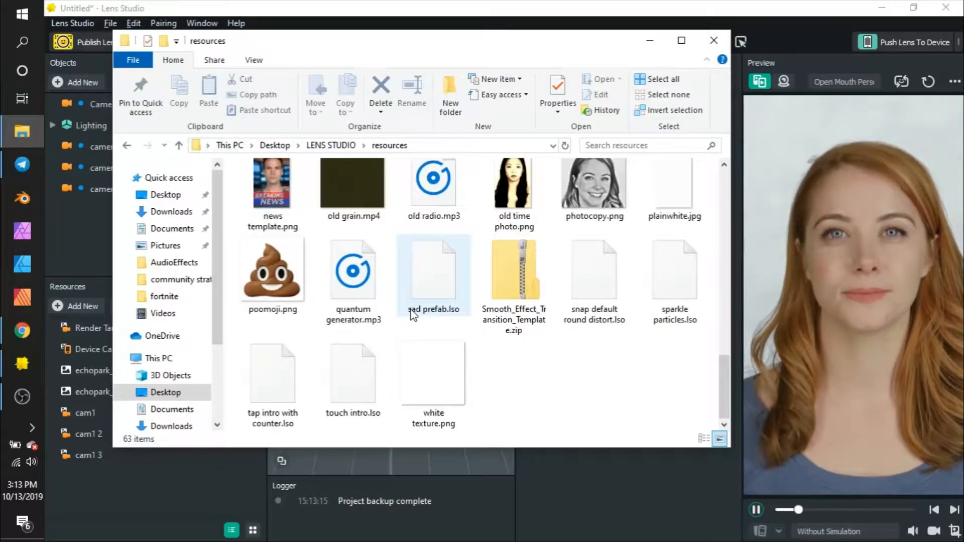
scroll(413, 315, "up", 8)
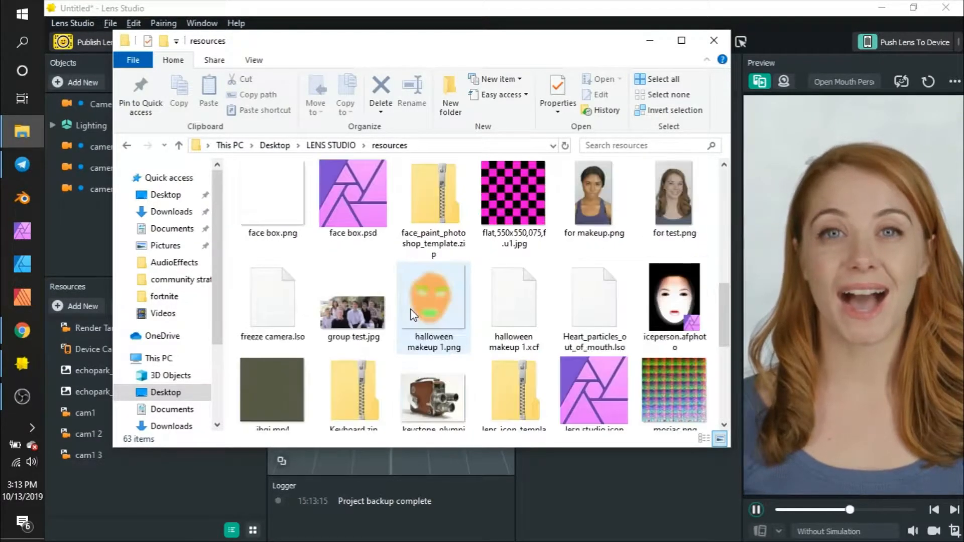
left_click_drag(583, 213, 182, 486)
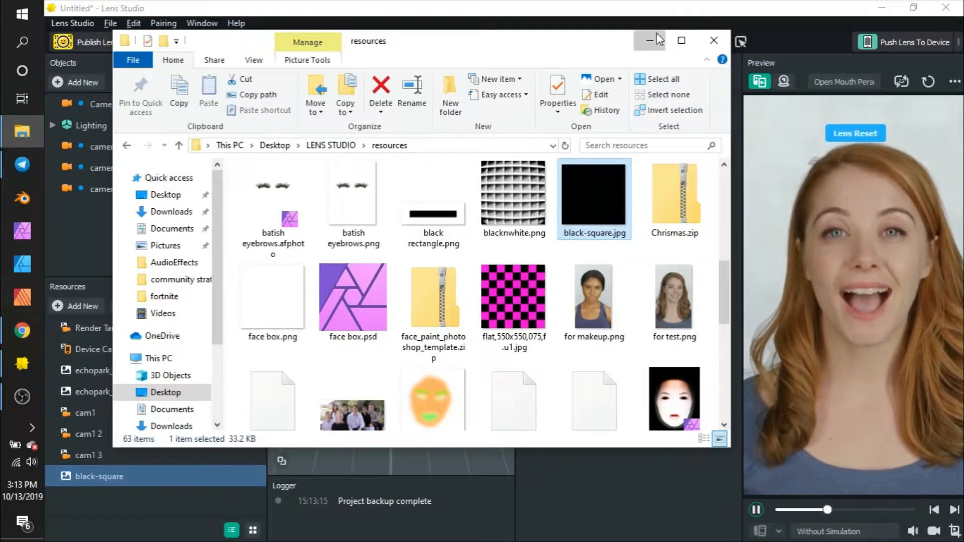
left_click(655, 39)
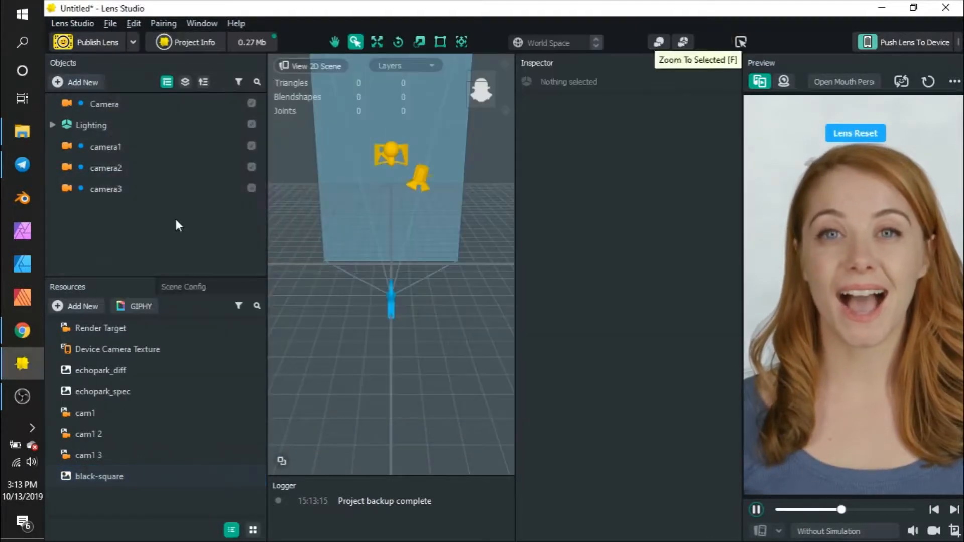
Step: Add a Screen Image using the black-square texture with Stretch mode, blacking out the screen
left_click(86, 81)
left_click(97, 190)
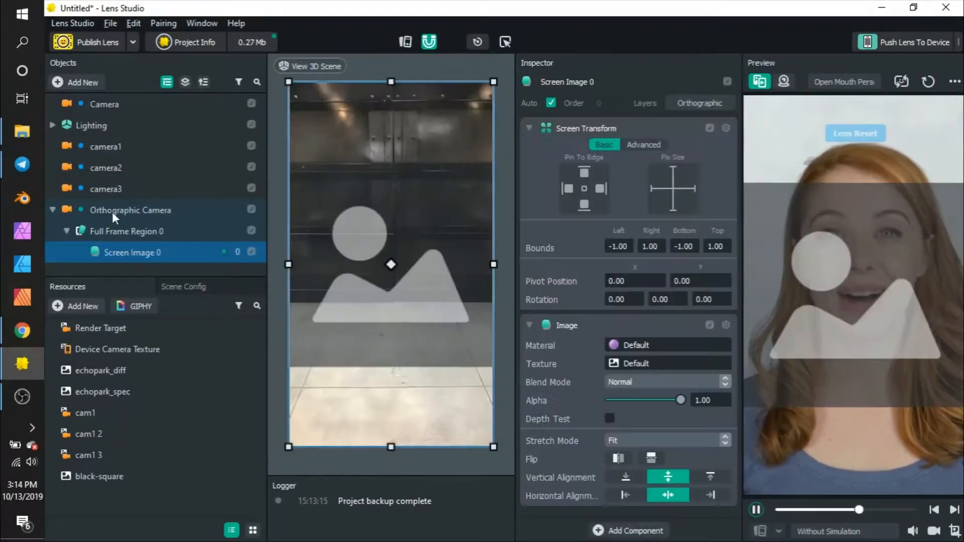
left_click(620, 362)
left_click(427, 133)
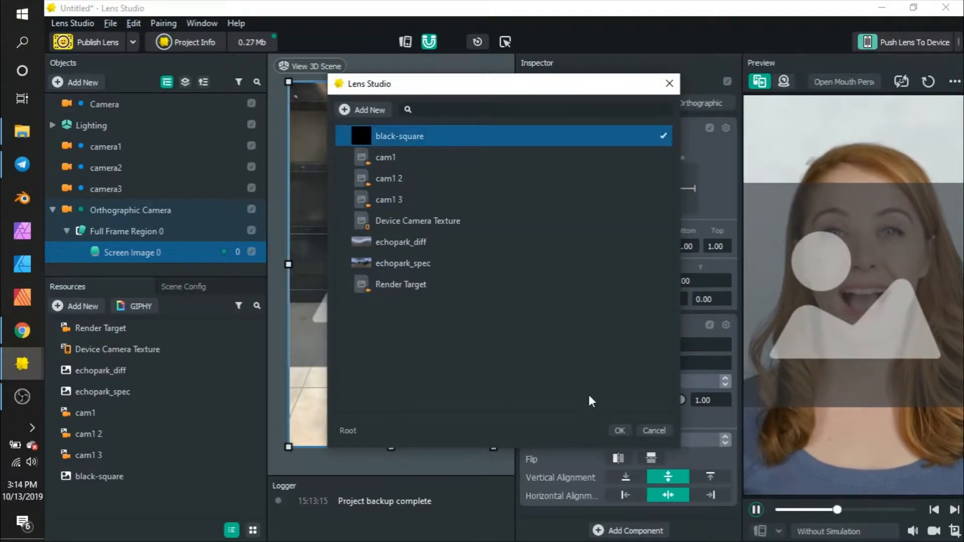
left_click(621, 427)
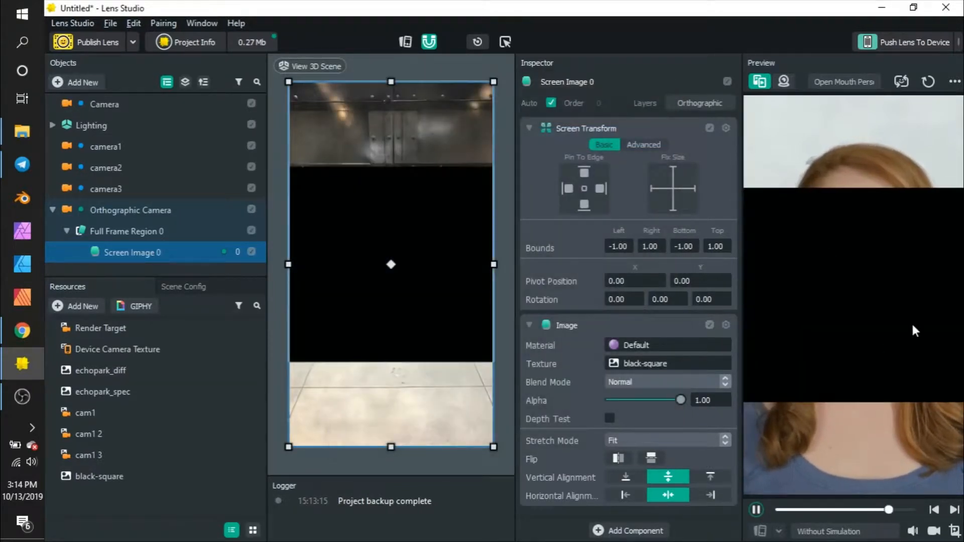
left_click(685, 440)
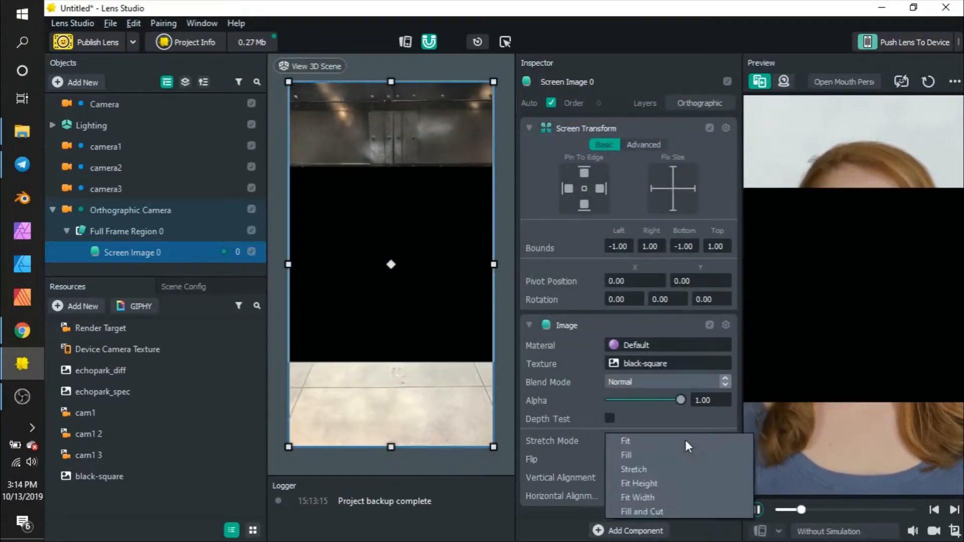
left_click(685, 468)
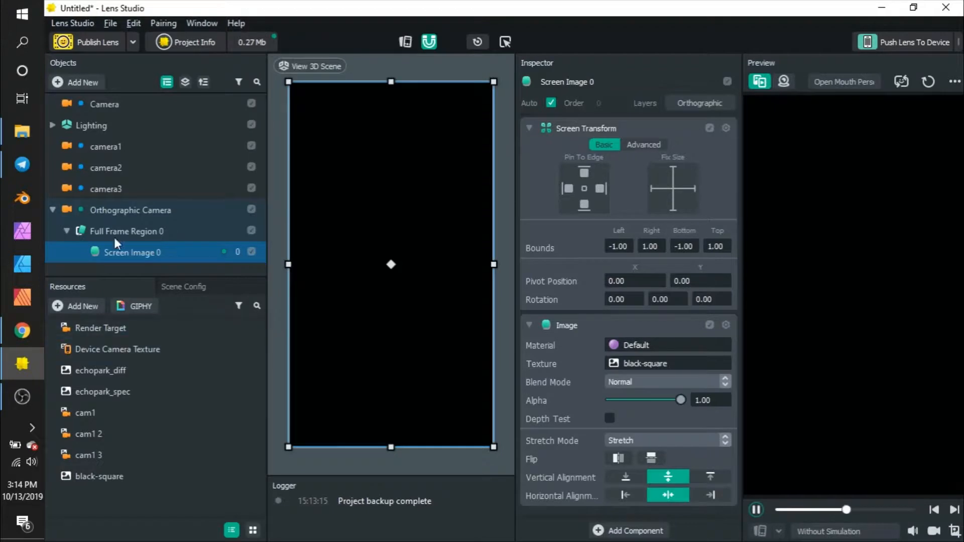
Step: Duplicate Screen Image 0 and rename the copy cam1
right_click(120, 248)
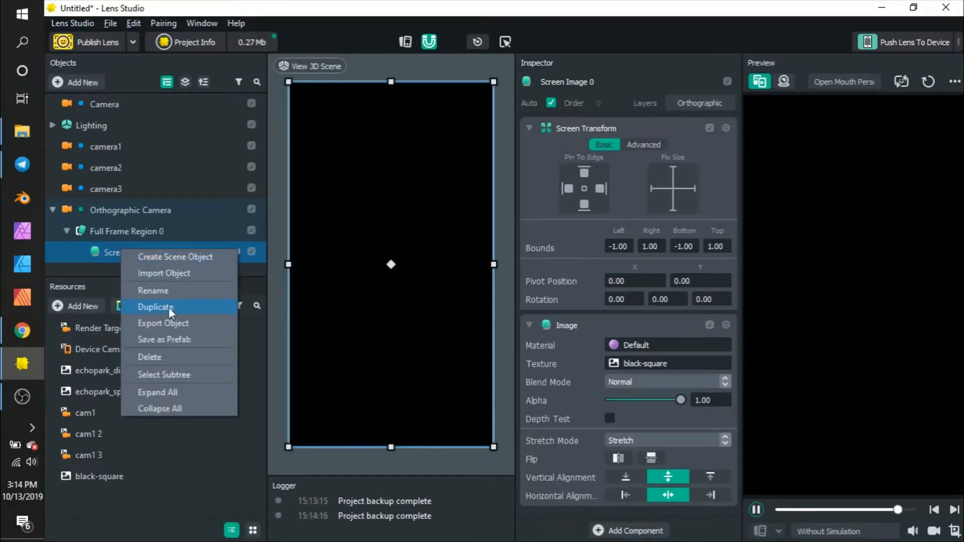
left_click(141, 238)
right_click(140, 268)
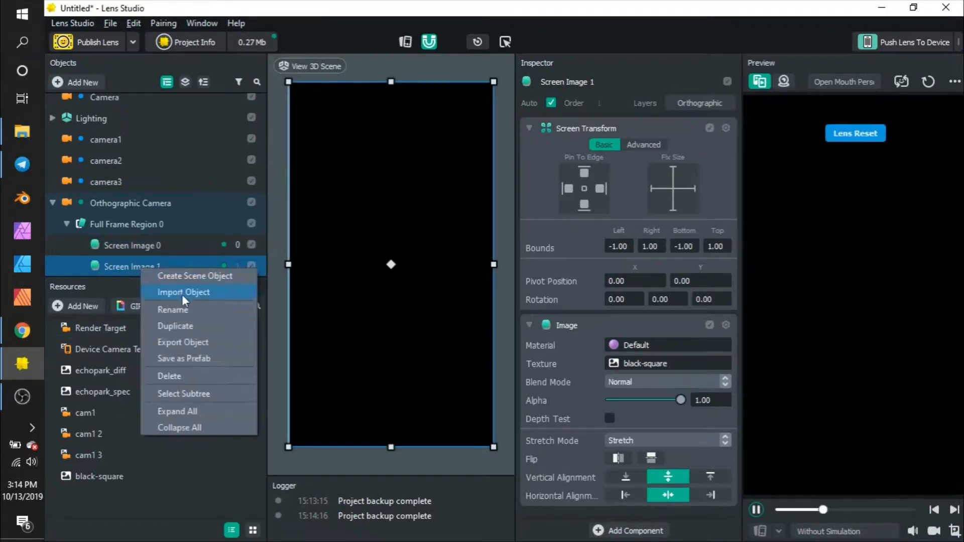
left_click(185, 311)
type("cam")
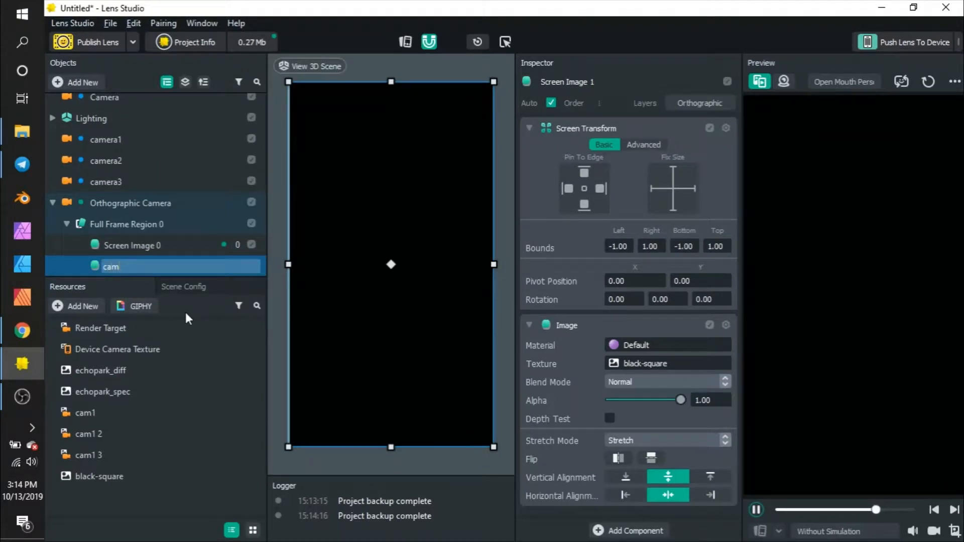
type("1")
key("Return")
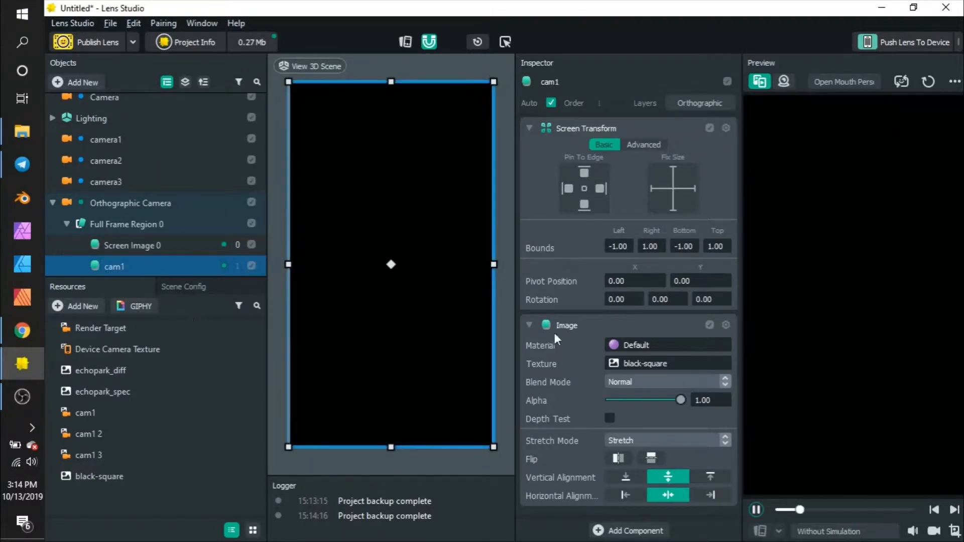
Step: Set cam1's texture to the cam1 render target with Fill and Cut stretch mode
left_click(638, 366)
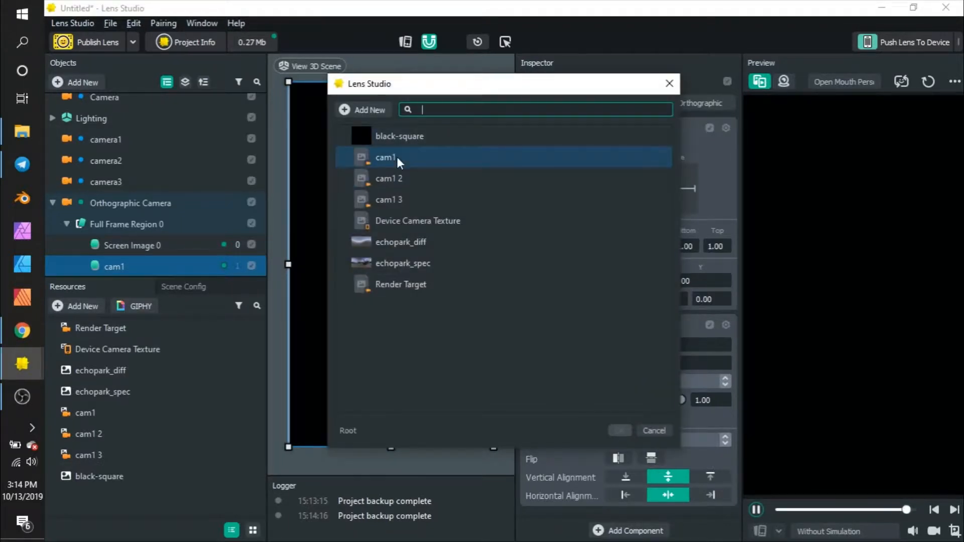
left_click(396, 157)
left_click(616, 430)
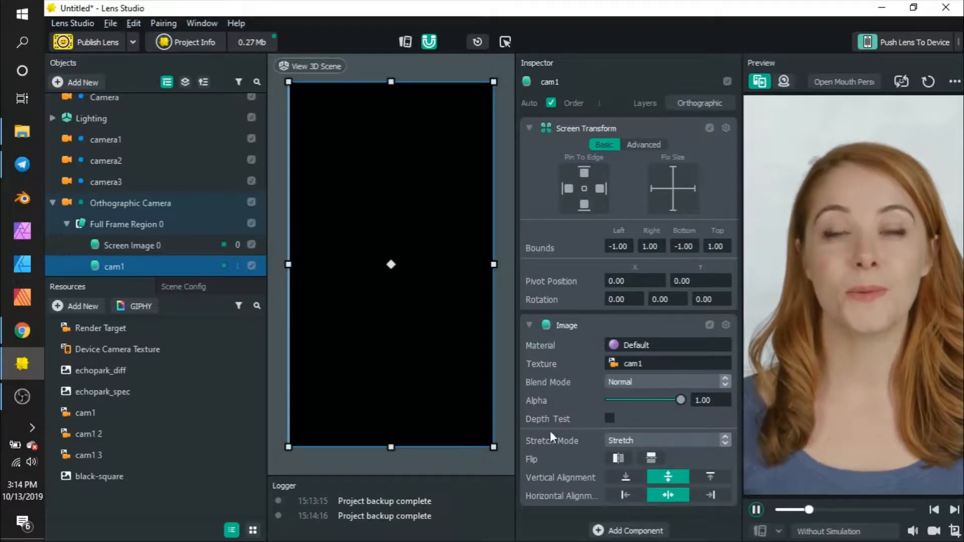
left_click(634, 441)
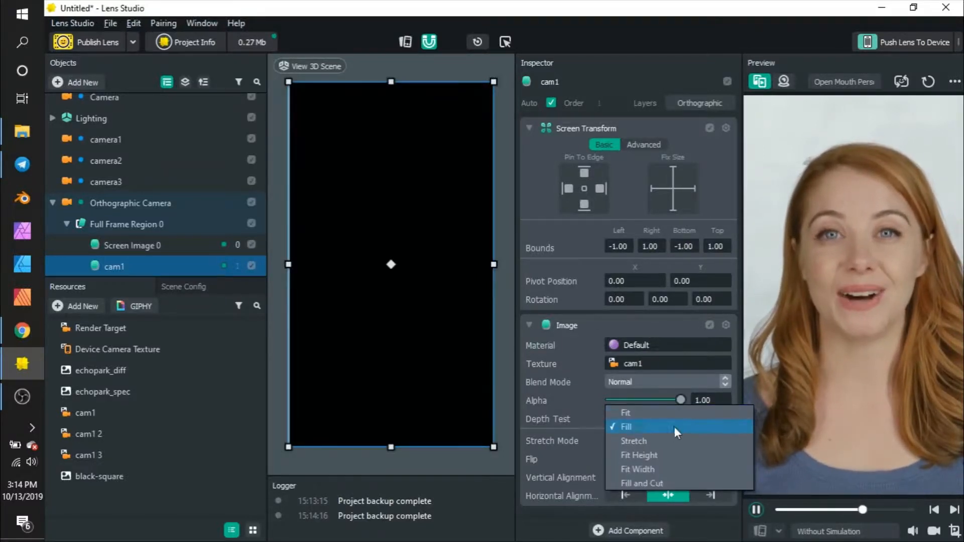
left_click(673, 481)
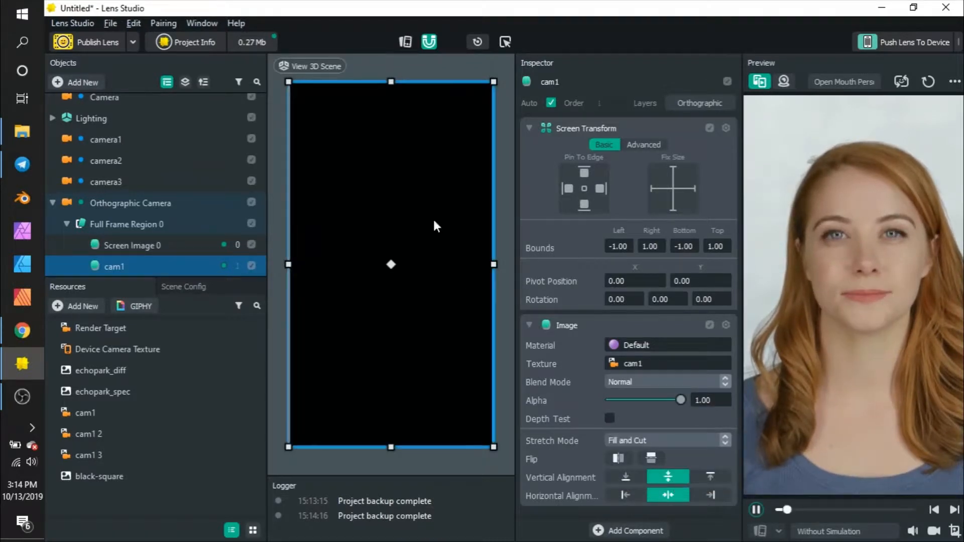
Step: Resize cam1 into a wide frame near the top centre, bounds -0.6828/0.6828/0.3693/0.8216
left_click_drag(390, 447, 391, 201)
left_click_drag(491, 76, 426, 107)
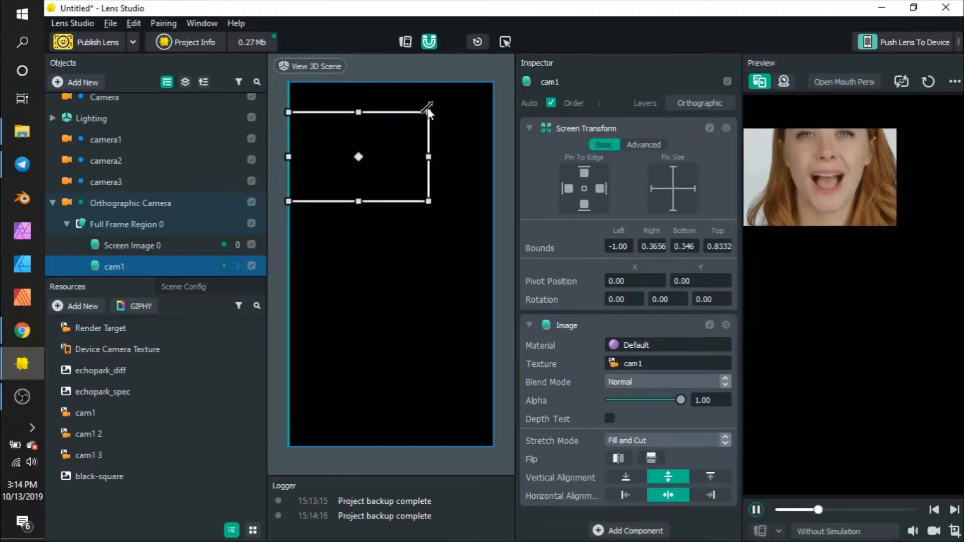
left_click_drag(392, 135, 421, 138)
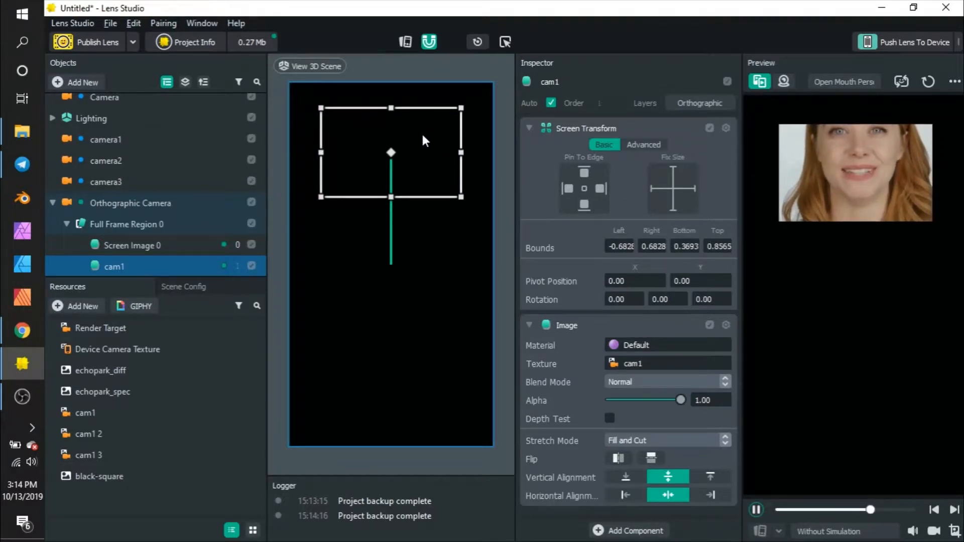
mouse_move(391, 105)
left_mouse_down()
mouse_move(393, 173)
mouse_move(401, 115)
left_mouse_up()
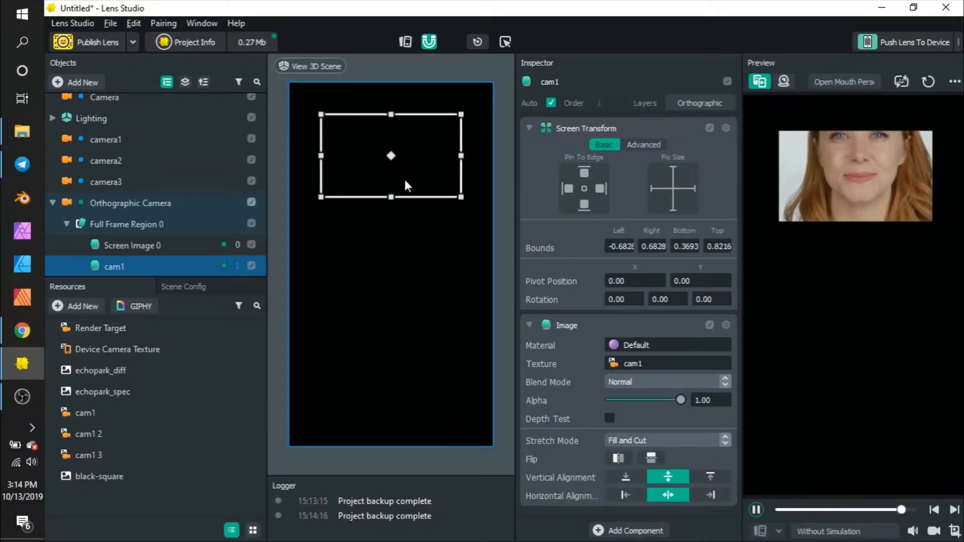
Step: Duplicate cam1, move the copy to mid-screen, and give it the cam1 2 texture
right_click(152, 264)
left_click(205, 322)
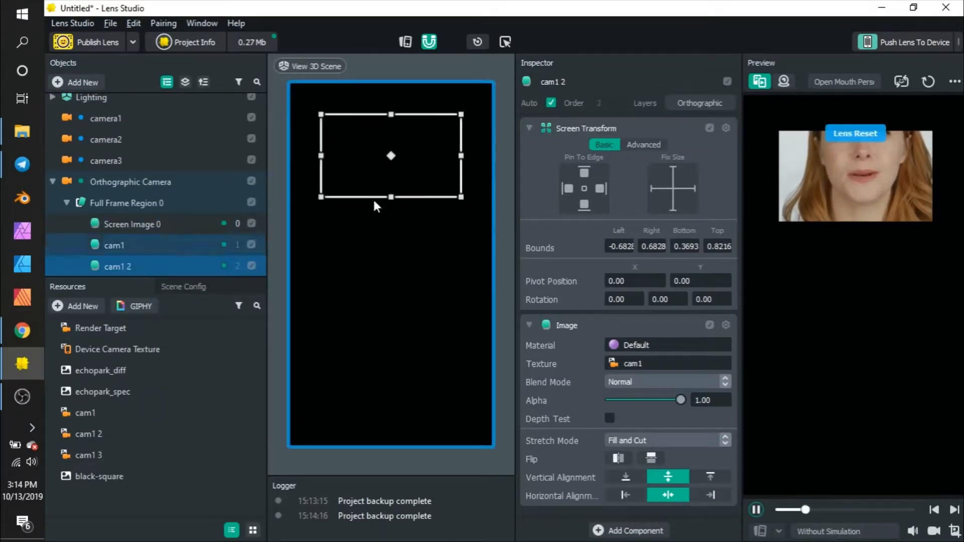
left_click_drag(425, 155, 426, 267)
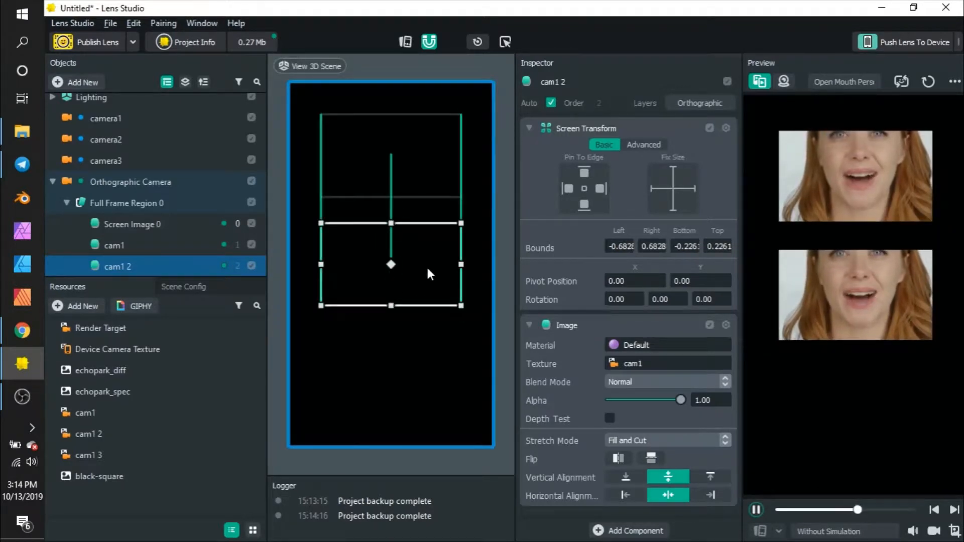
left_click(645, 365)
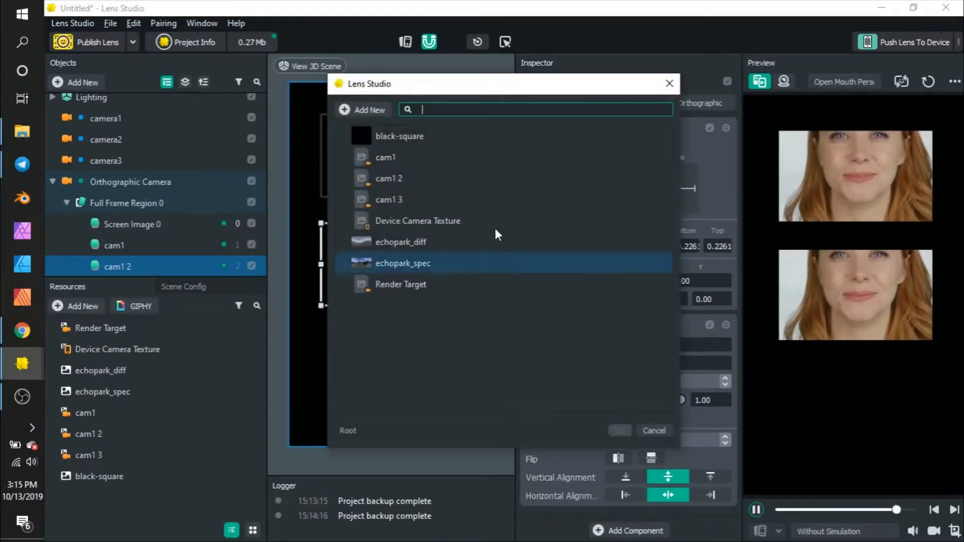
left_click(422, 179)
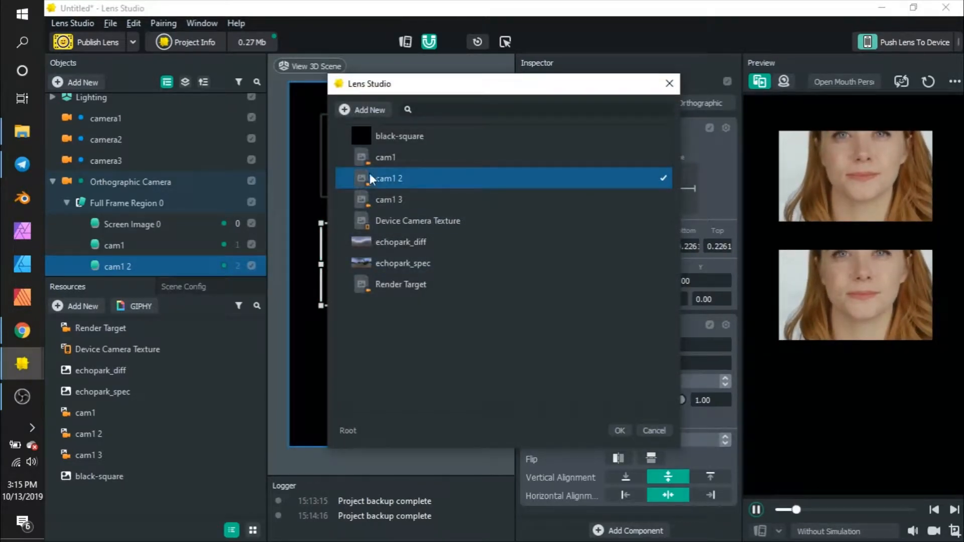
left_click(619, 430)
Step: Duplicate cam1 2, move the copy to the bottom slot, and give it the cam1 3 texture
right_click(161, 266)
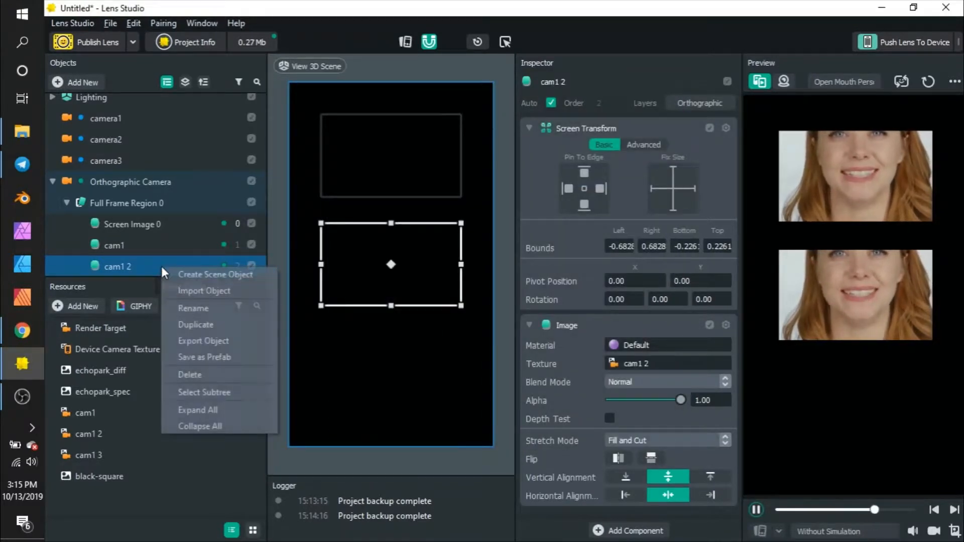
left_click(206, 323)
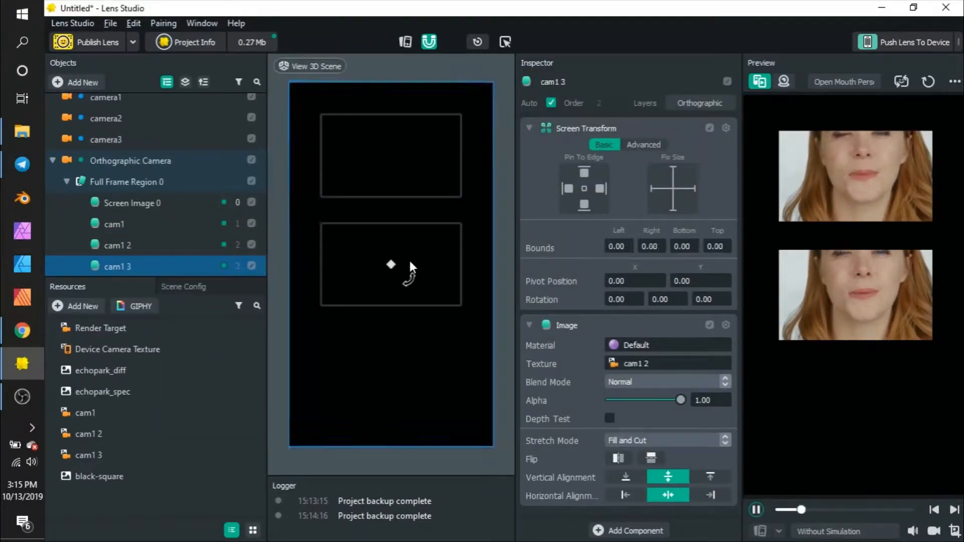
left_click_drag(412, 251, 417, 364)
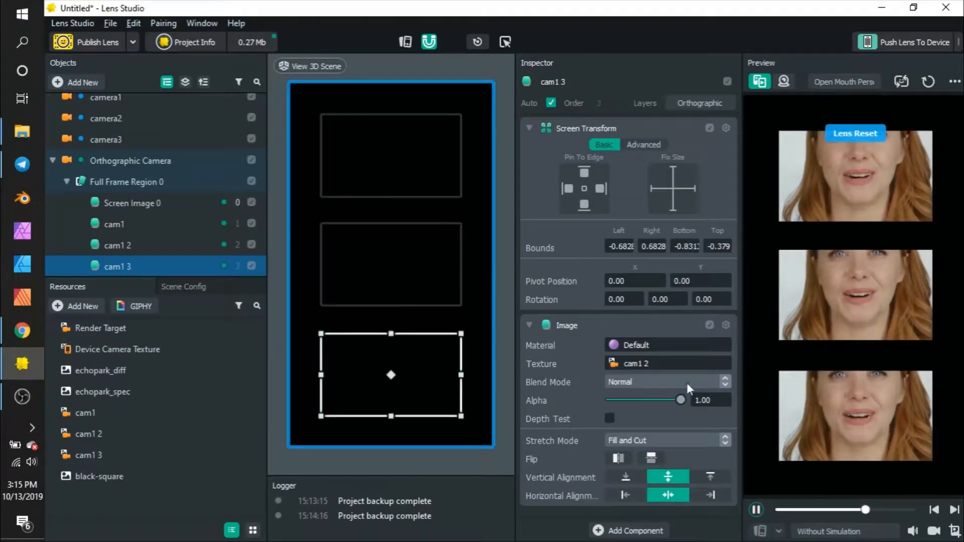
left_click(664, 360)
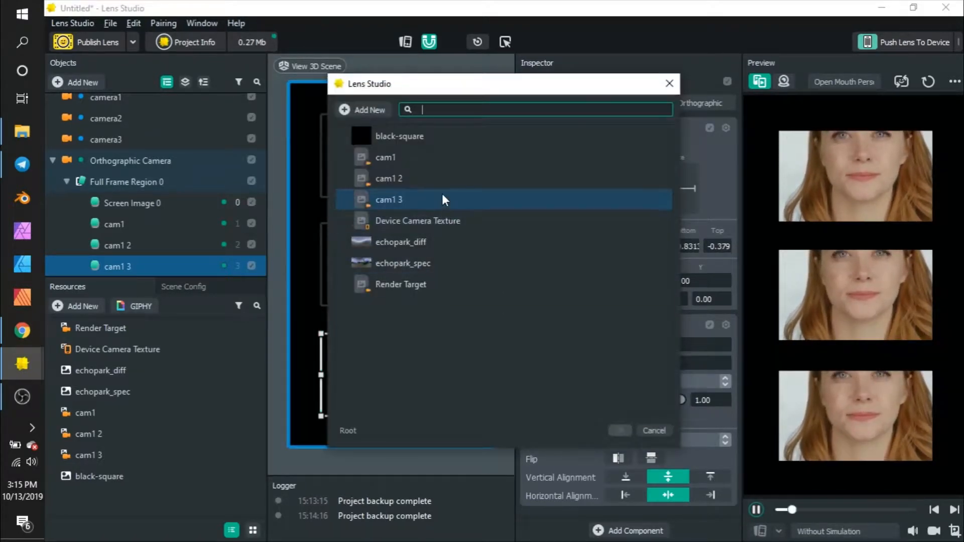
left_click(441, 200)
left_click(622, 430)
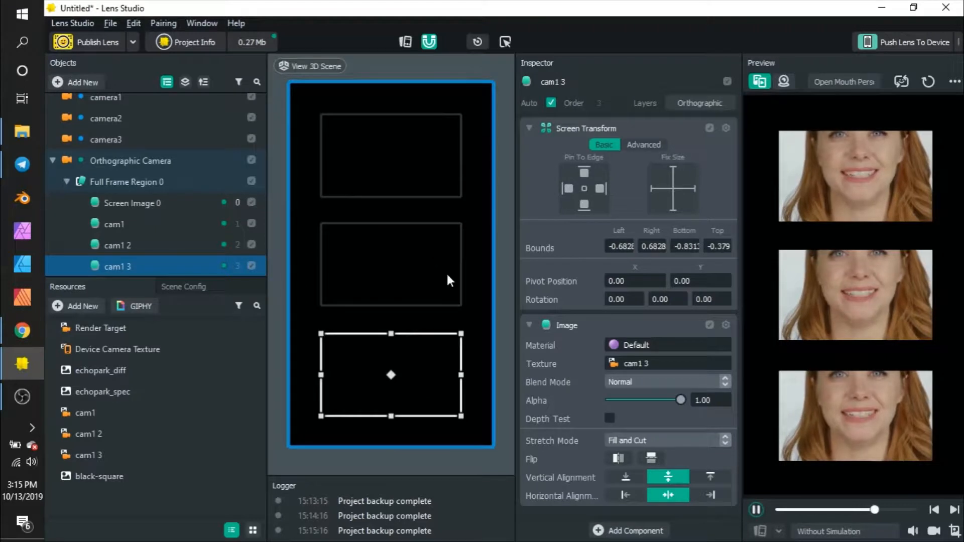
Step: Move cam1 3 back into Full Frame Region 0 and collapse the Orthographic Camera branch
left_click(52, 160)
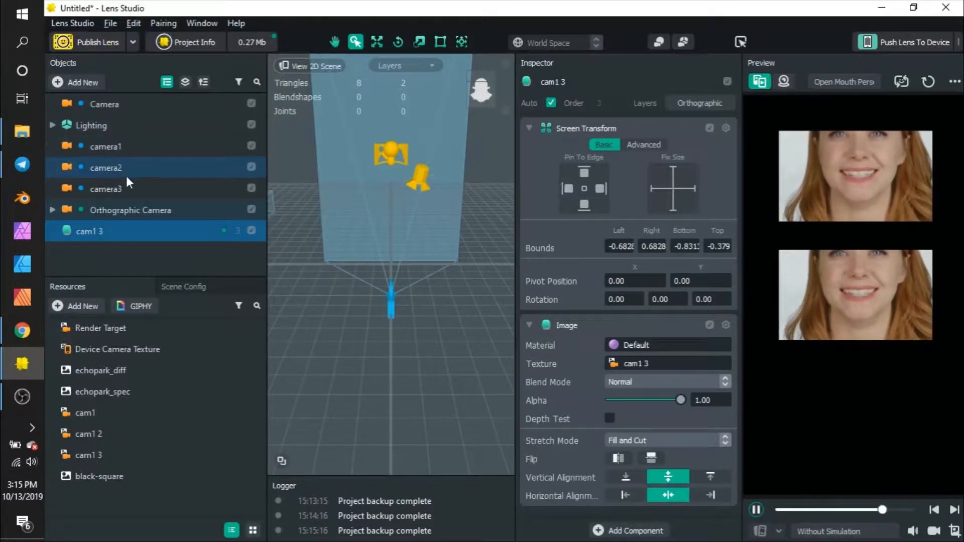
left_click(52, 209)
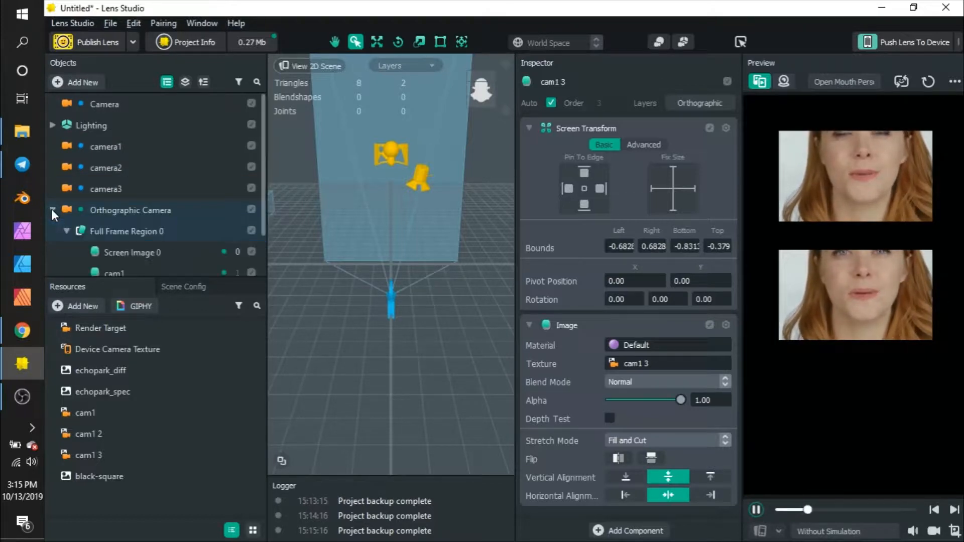
scroll(73, 219, "down", 1)
left_click_drag(103, 263, 145, 272)
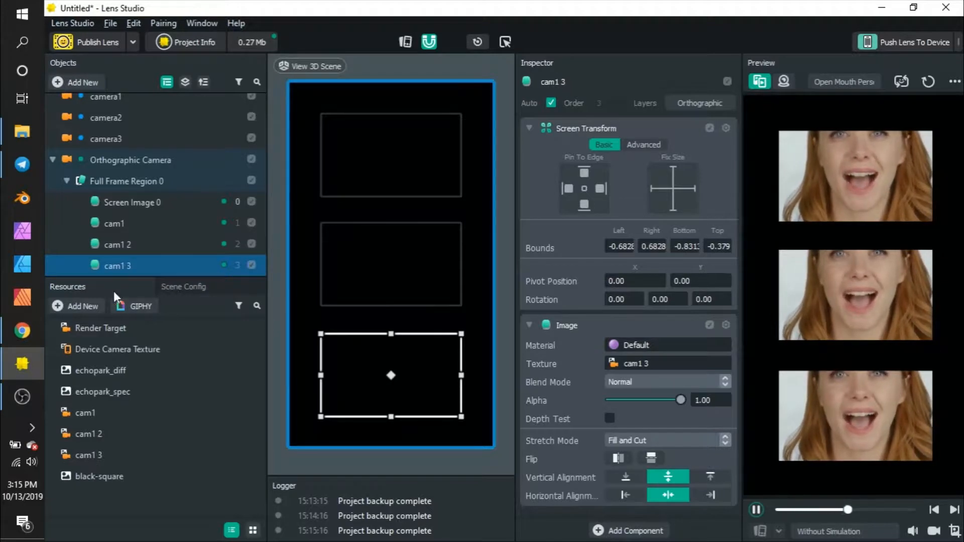
left_click(53, 159)
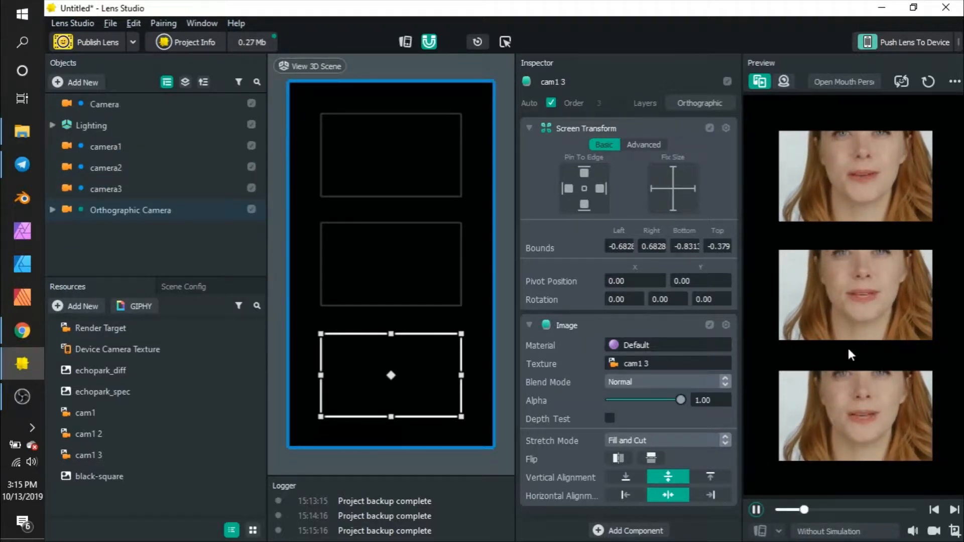
left_click(195, 244)
Step: Add a Behavior object from the Helper Scripts list to the scene
left_click(95, 82)
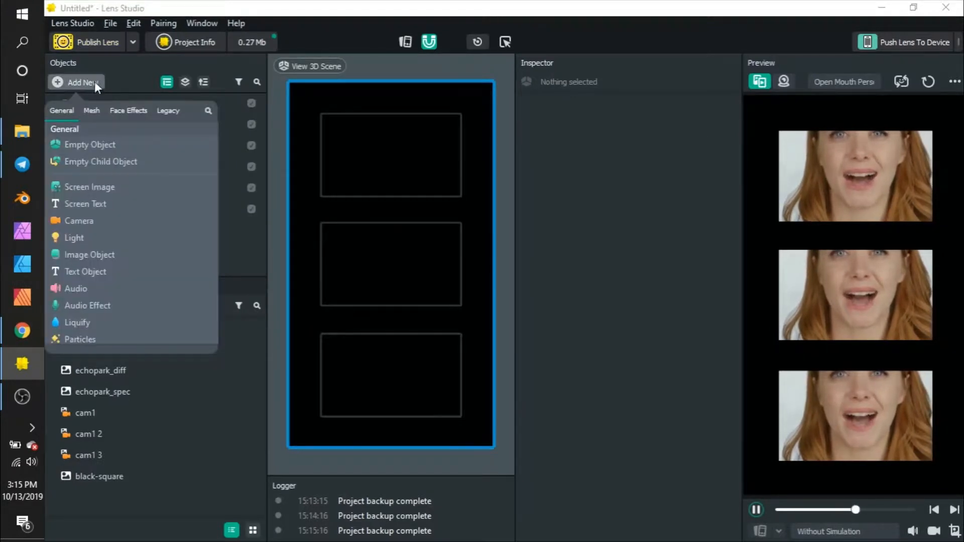
scroll(136, 266, "down", 3)
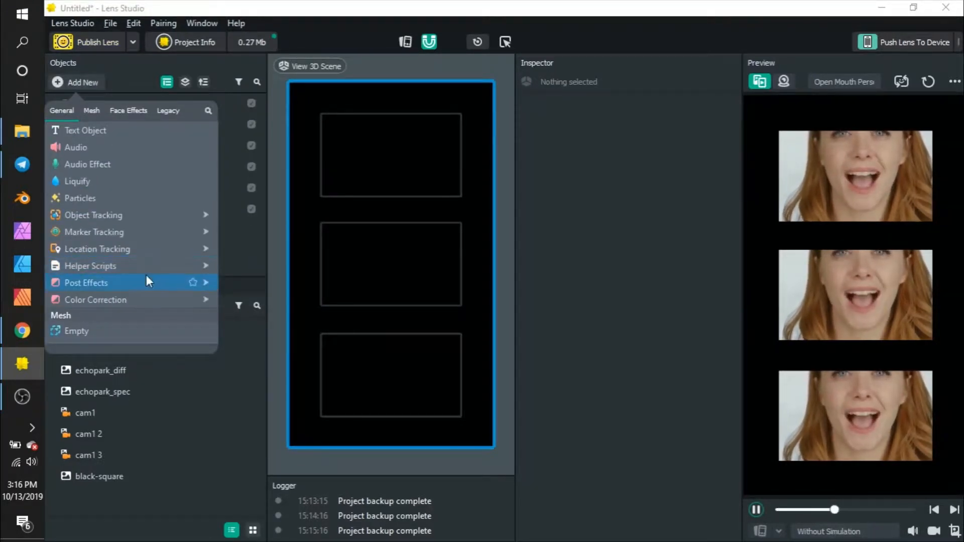
mouse_move(155, 265)
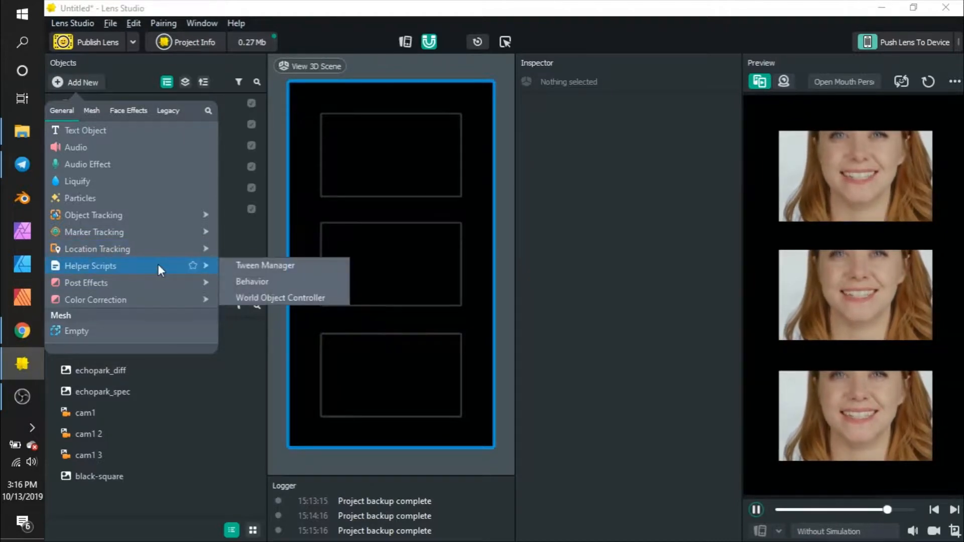
left_click(241, 278)
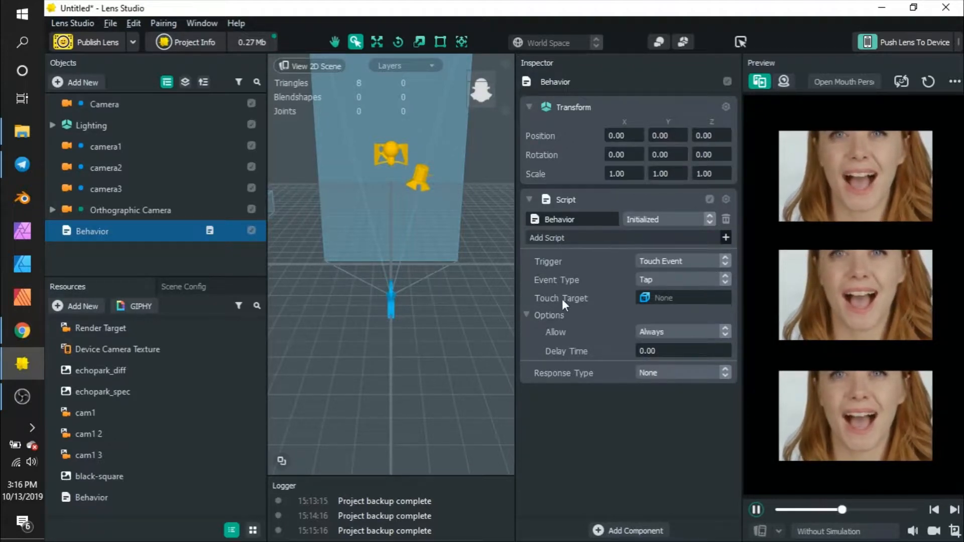
Step: Set the Behavior's Touch Target to the cam1 image under Full Frame Region 0
left_click(661, 297)
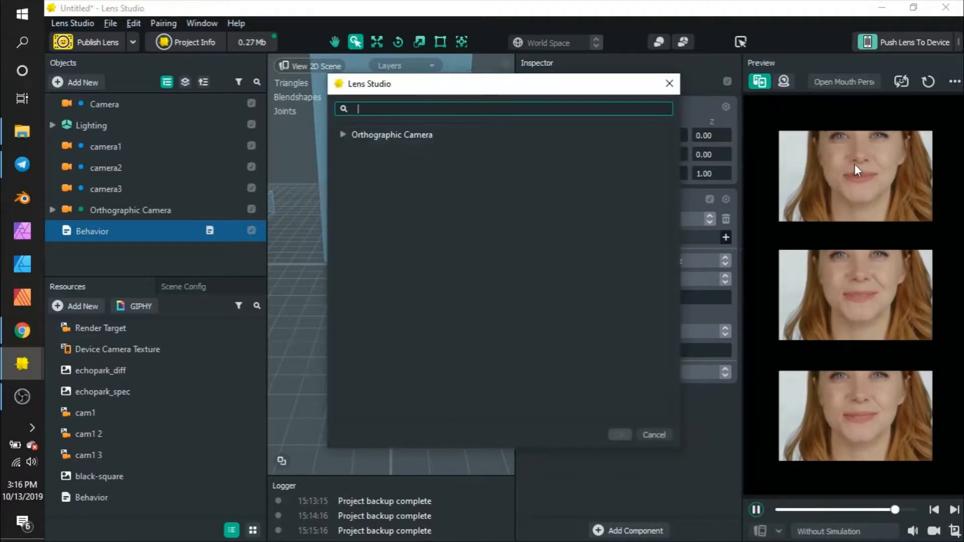
left_click(342, 134)
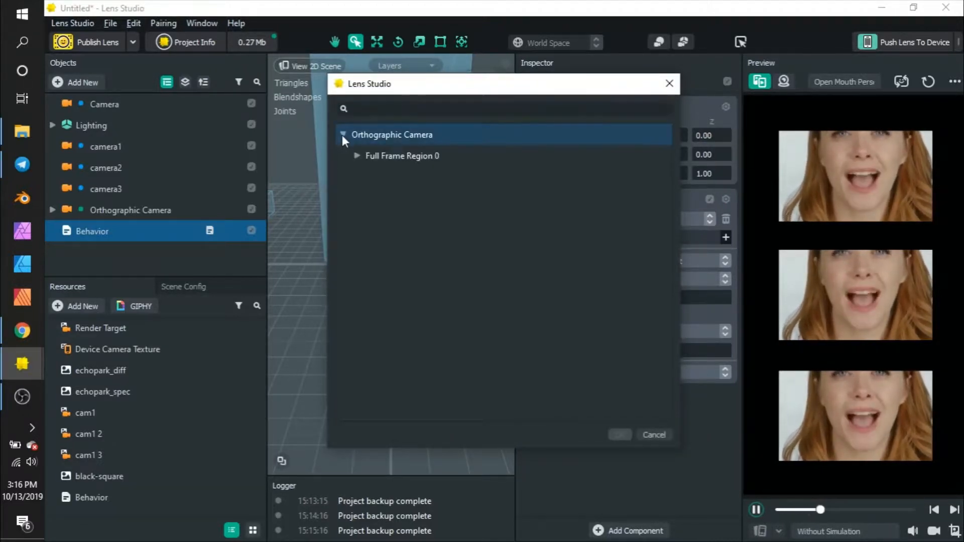
left_click(357, 157)
left_click(399, 198)
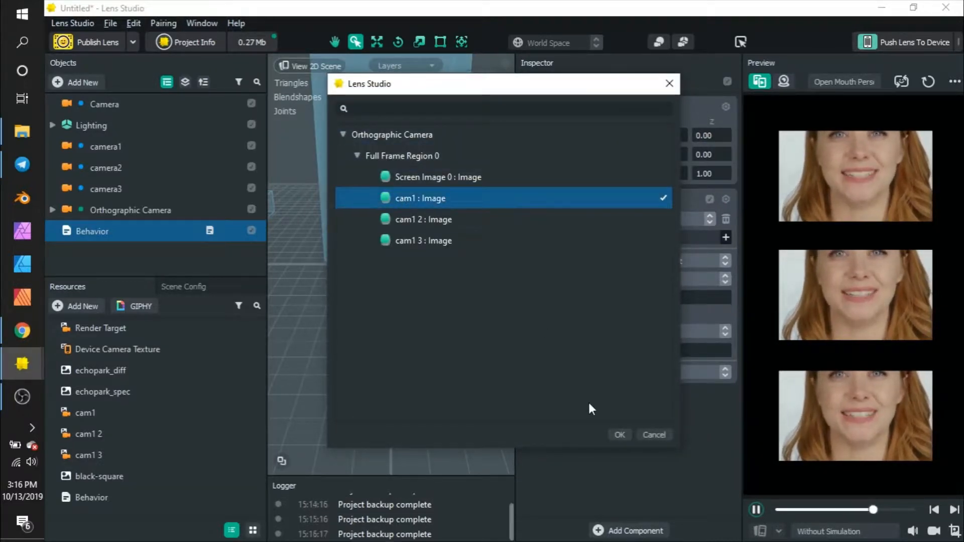
left_click(617, 434)
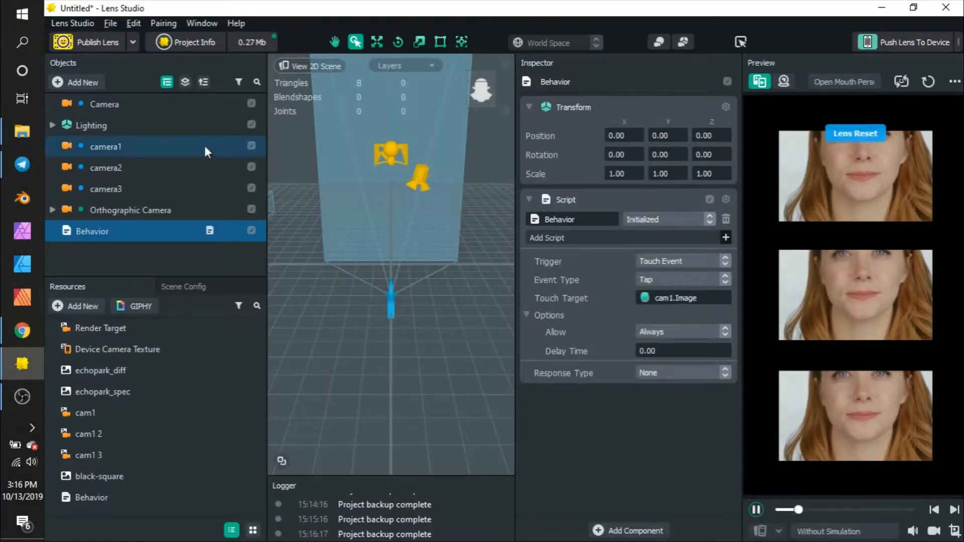
Step: Re-enable camera1, then go back to the Behavior object
left_click(252, 146)
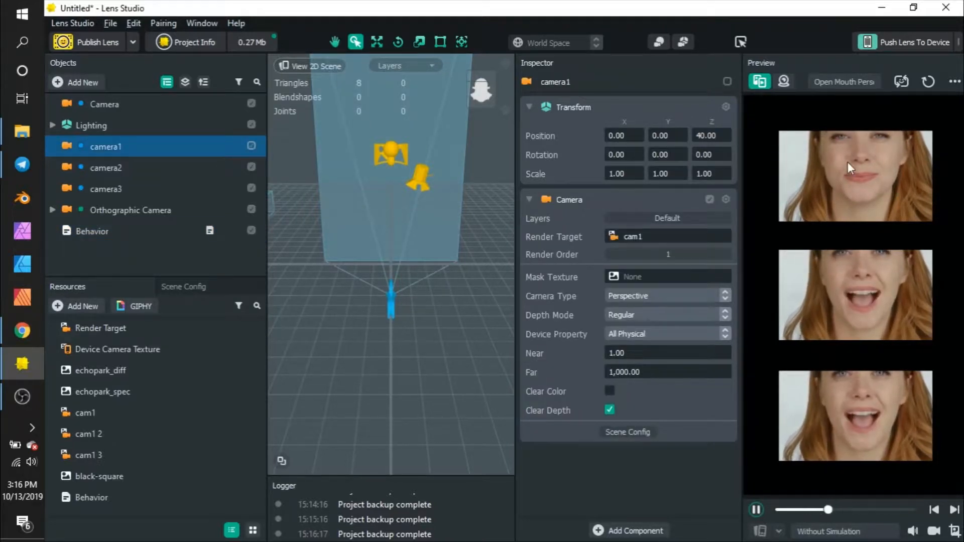
left_click(252, 145)
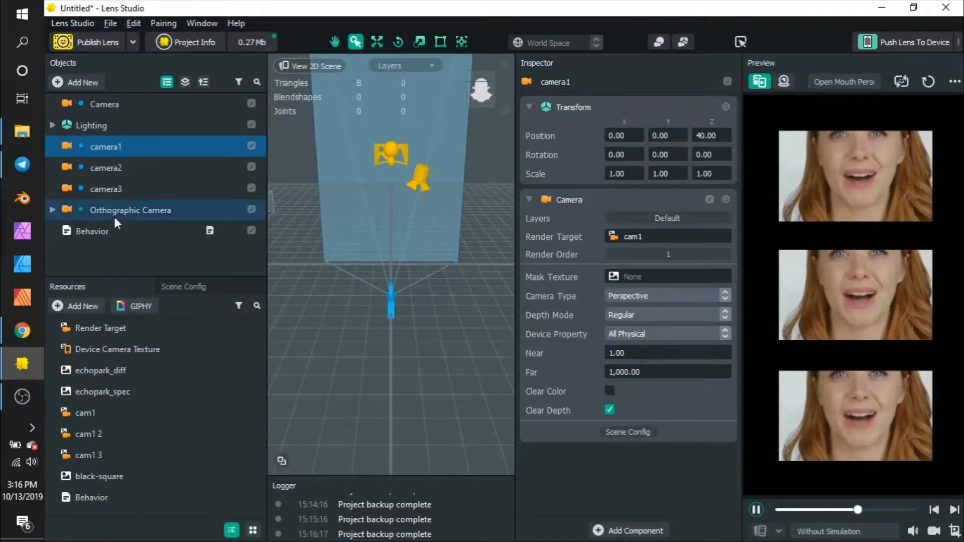
left_click(95, 231)
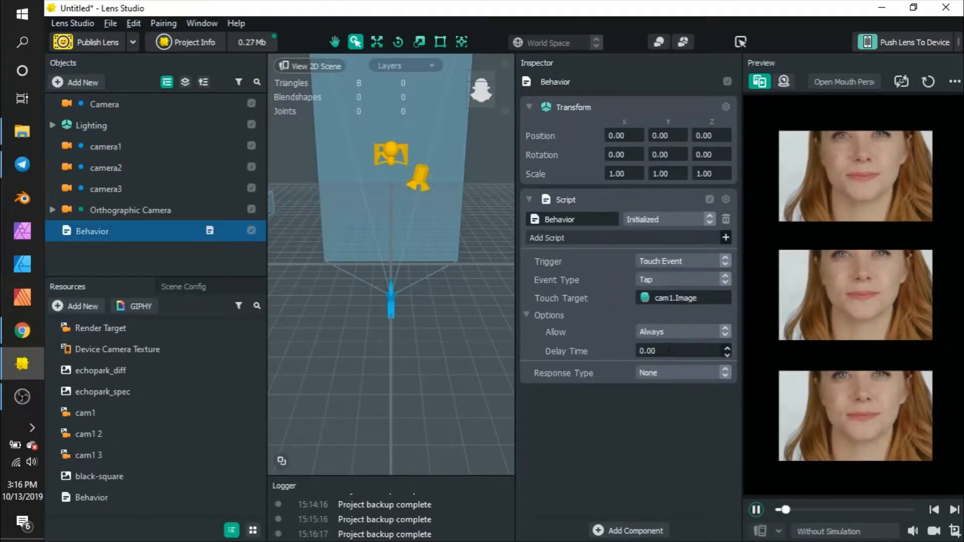
Step: Set the Behavior response to Set Enabled, toggling the cam1 image on each tap
left_click(662, 373)
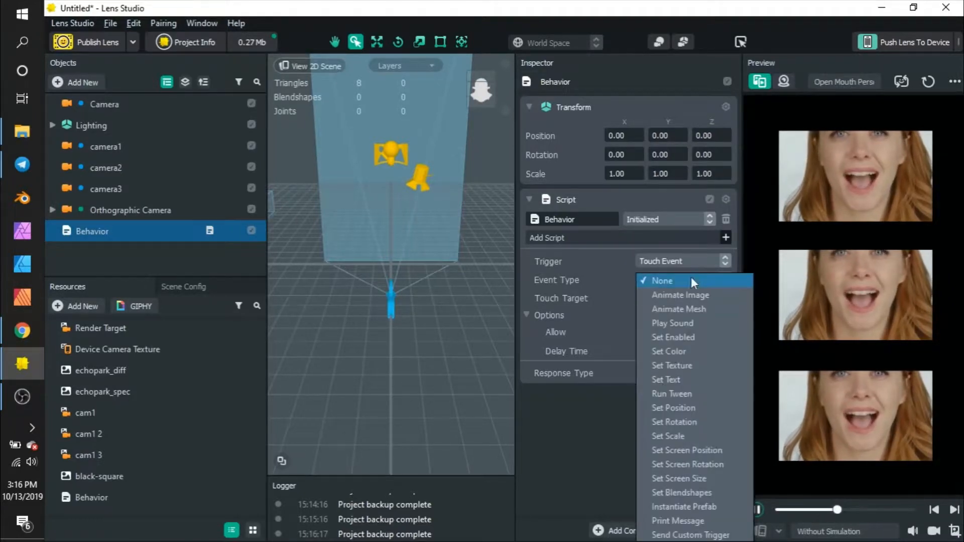
left_click(702, 337)
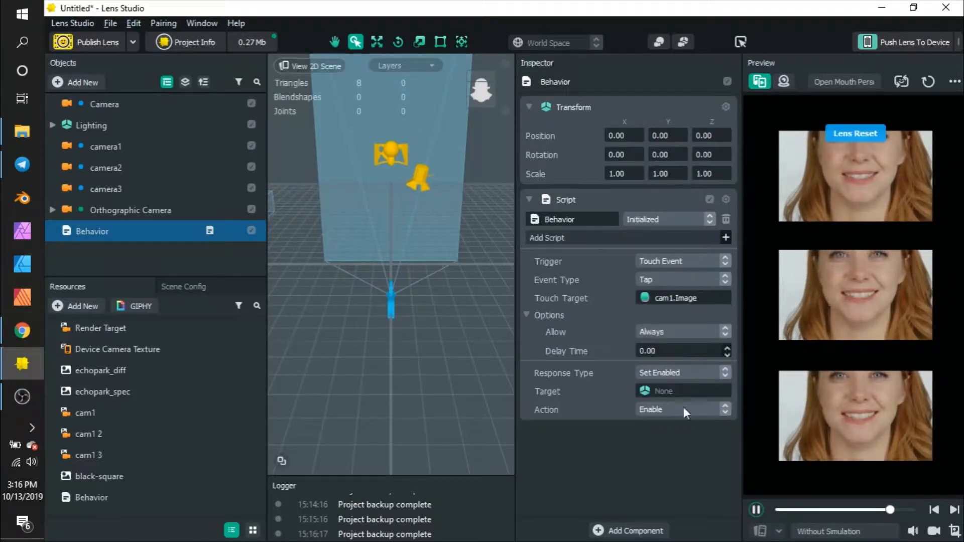
left_click(666, 391)
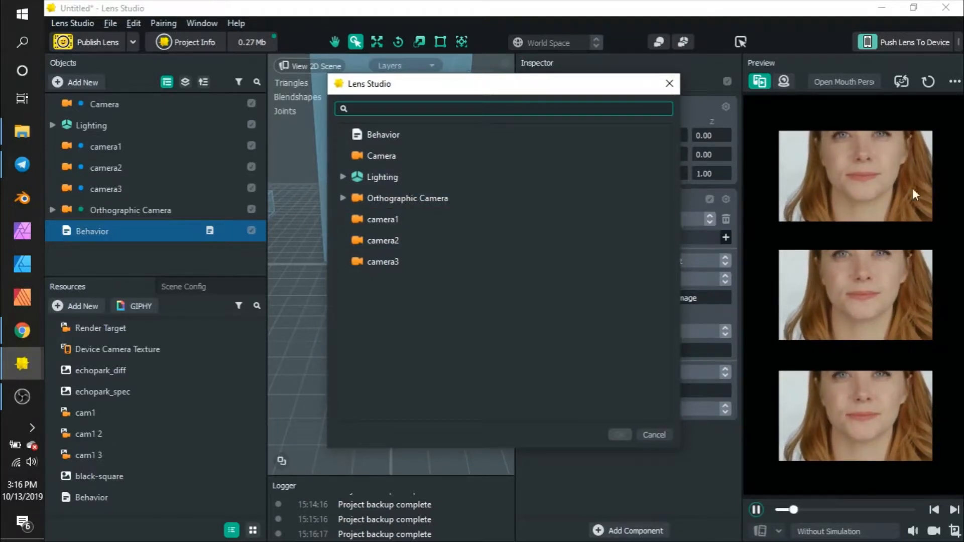
left_click(343, 197)
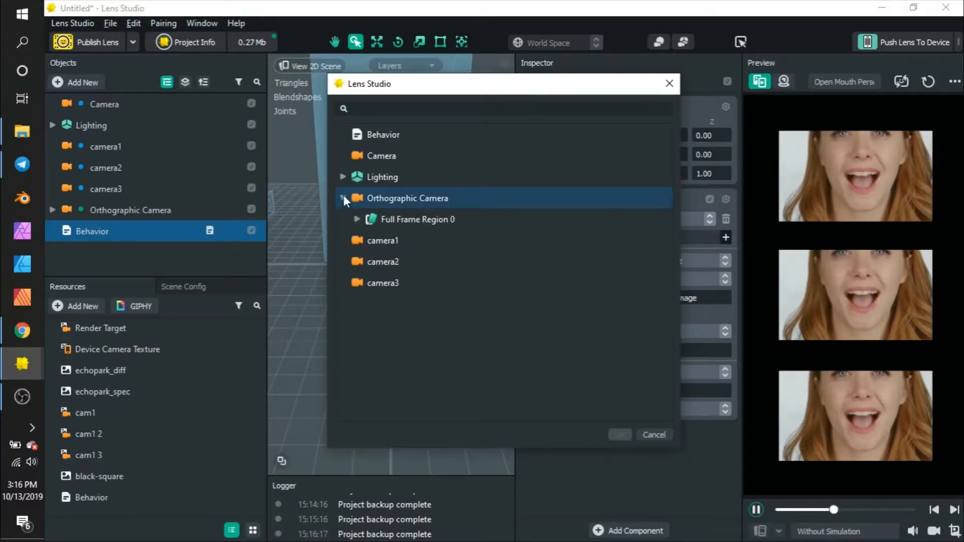
left_click(357, 219)
left_click(411, 261)
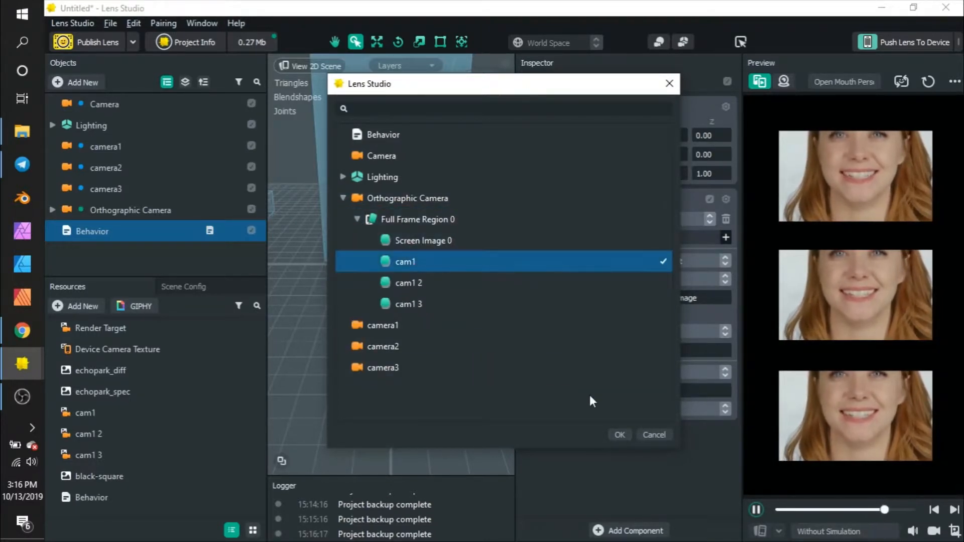
left_click(619, 434)
left_click(672, 410)
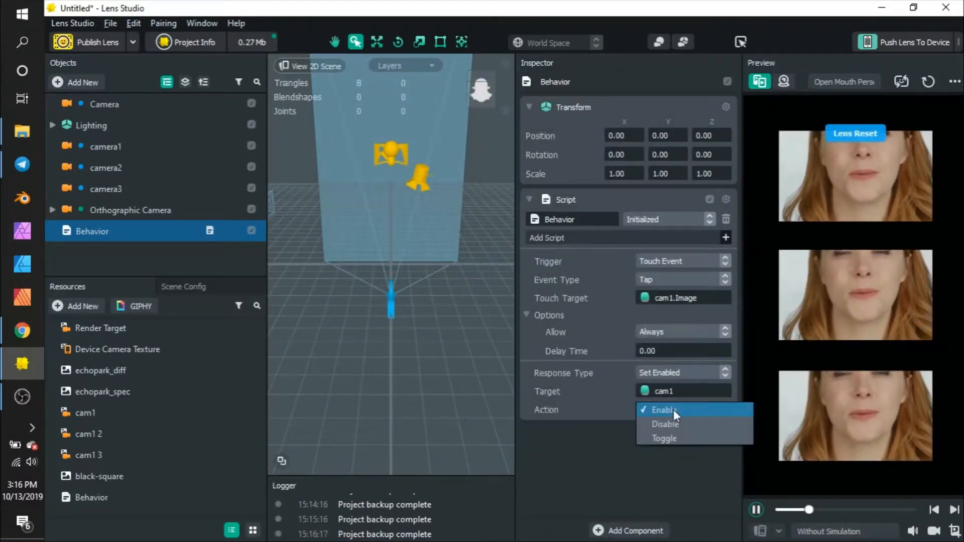
left_click(679, 438)
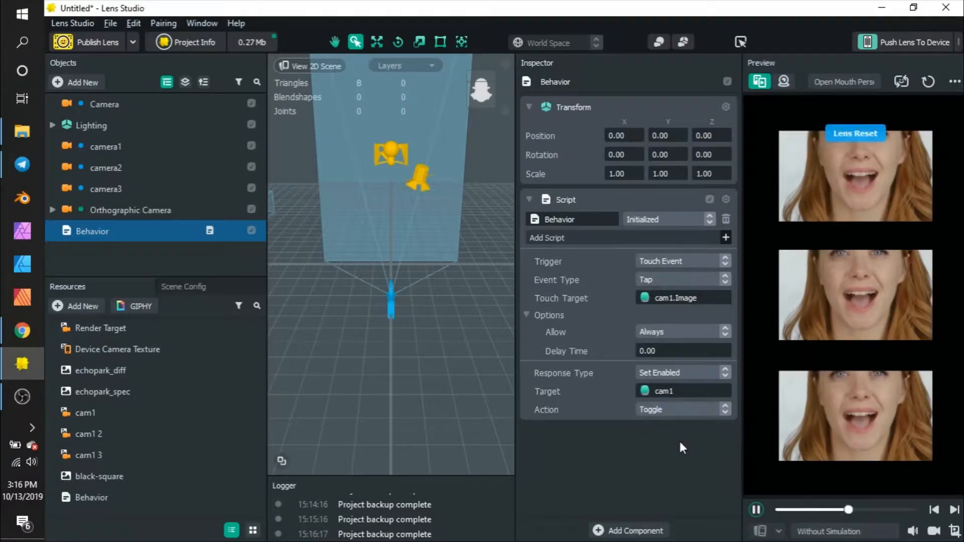
Step: Test the toggle by tapping the top frame in the preview, restarting the lens once
left_click(849, 188)
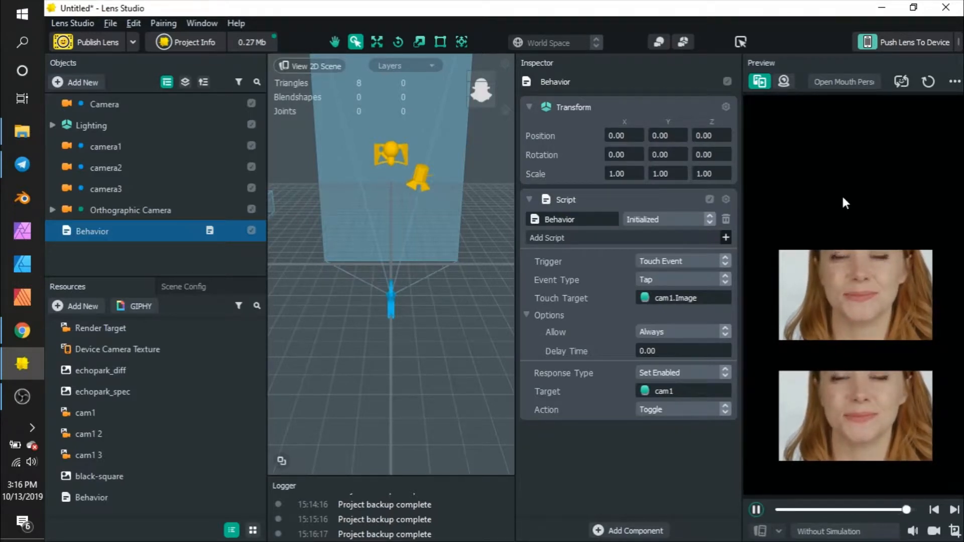
left_click(928, 81)
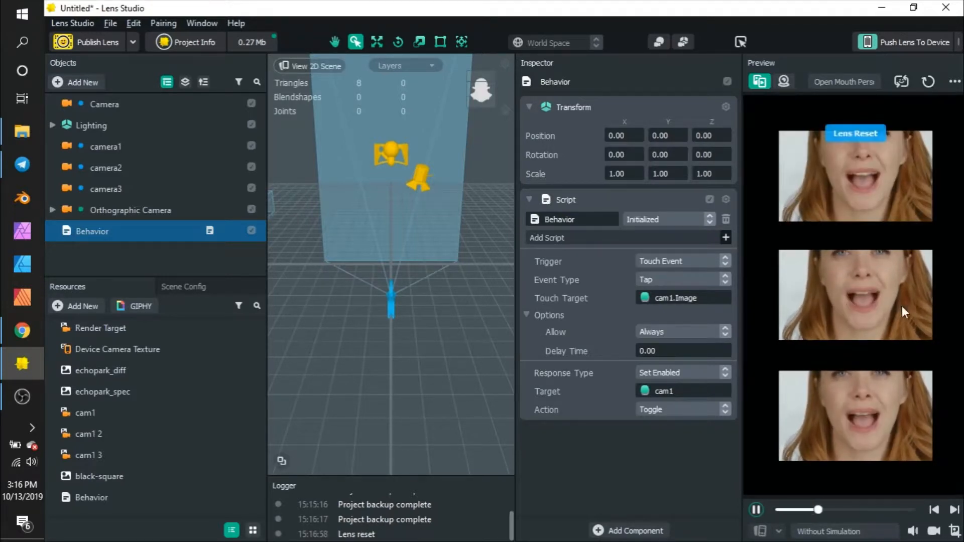
left_click(866, 205)
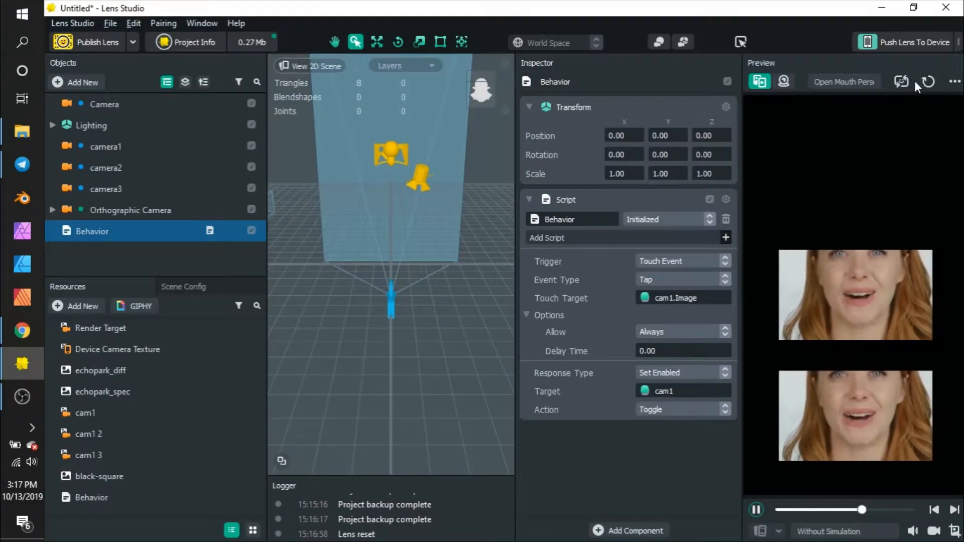
Step: Review the target picker without changes and check camera1's settings
left_click(679, 391)
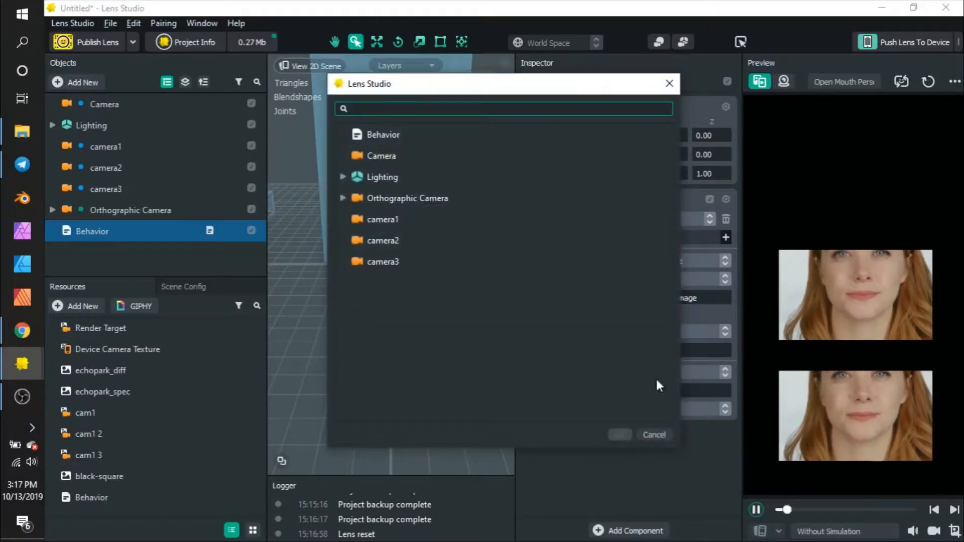
left_click(647, 436)
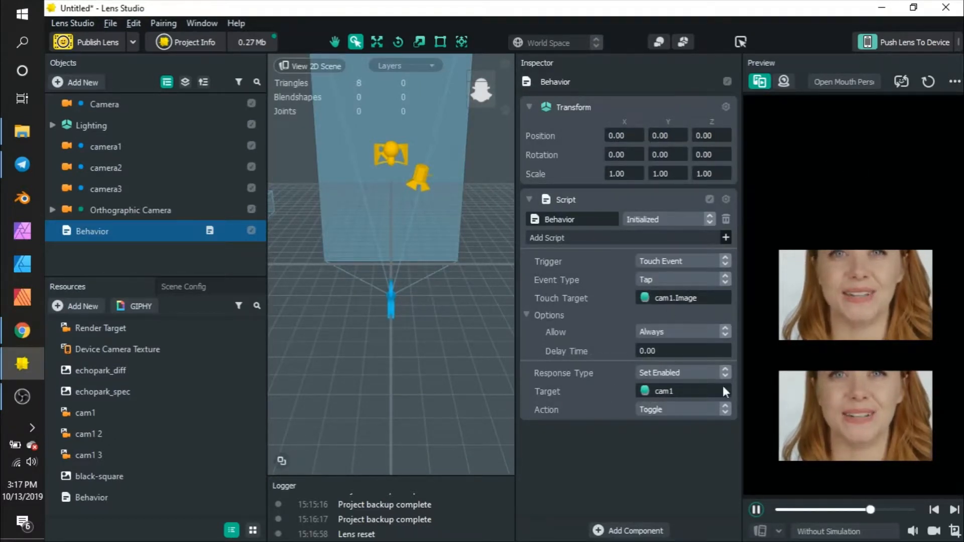
left_click(688, 390)
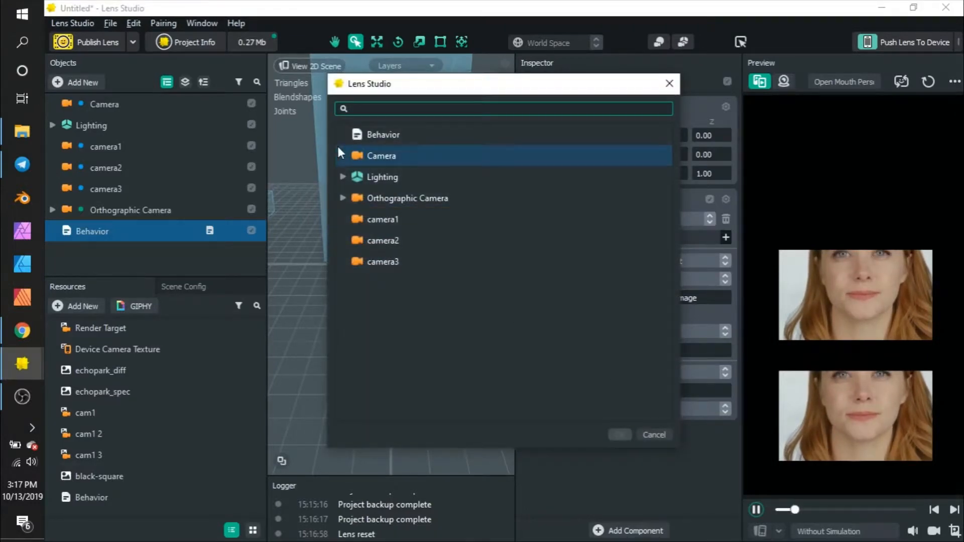
left_click(654, 434)
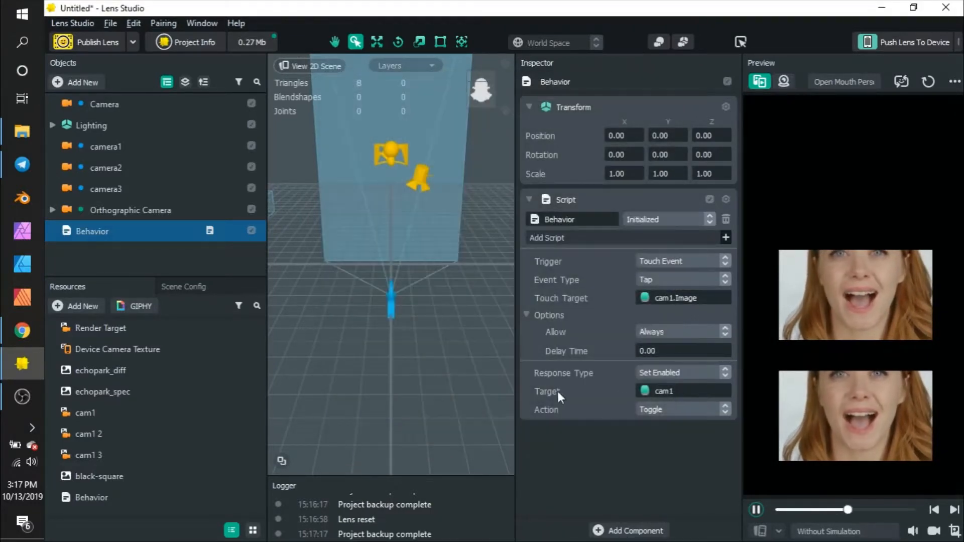
left_click(251, 144)
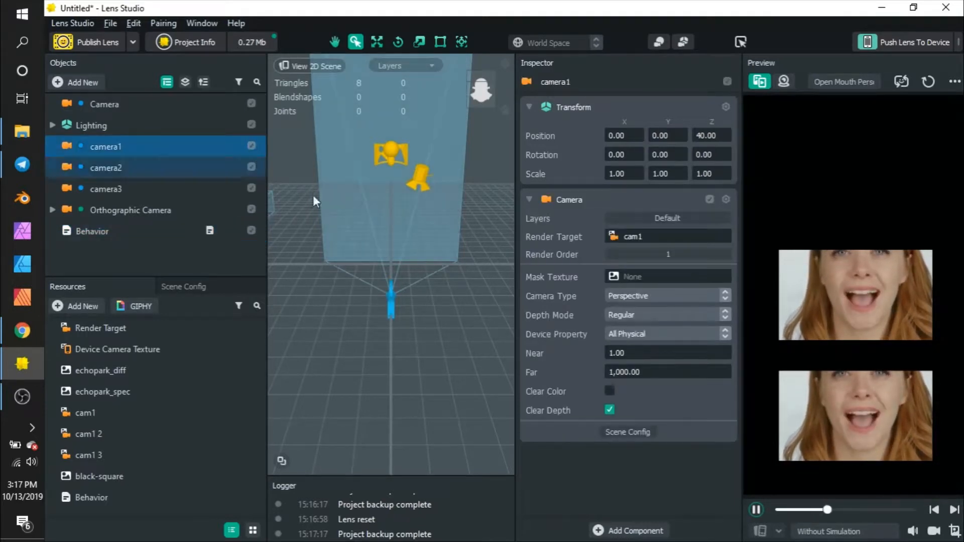
left_click(166, 235)
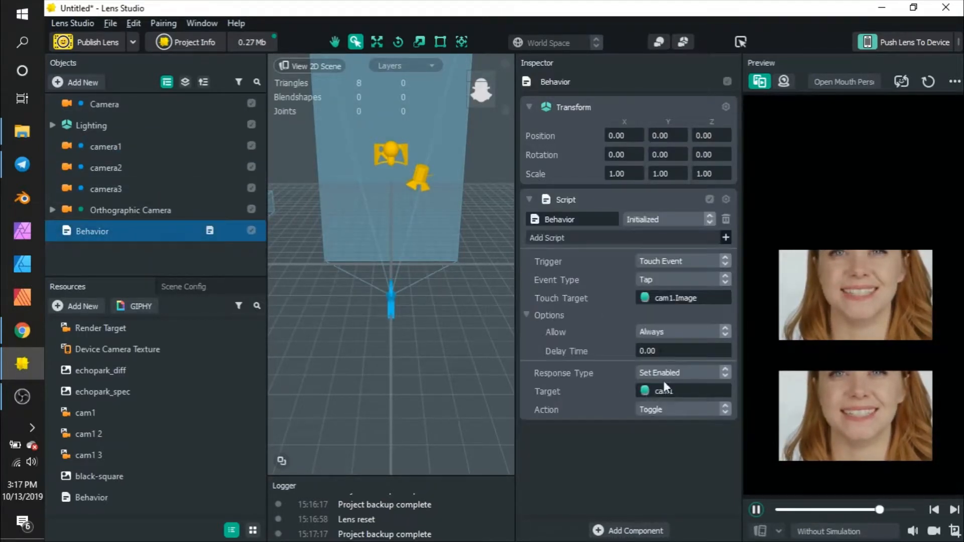
Step: Change the Behavior's toggle target to camera1 and collapse the script settings
left_click(666, 390)
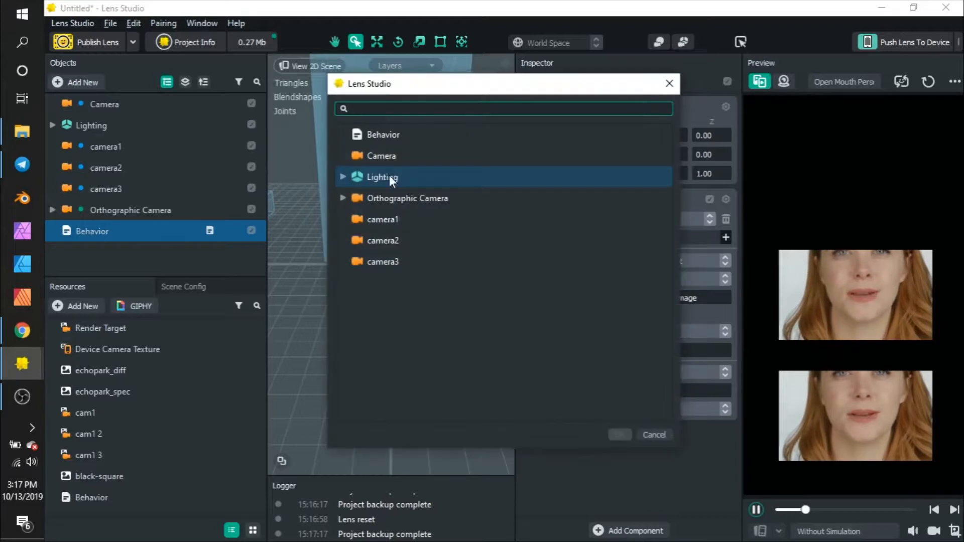
left_click(393, 217)
left_click(620, 434)
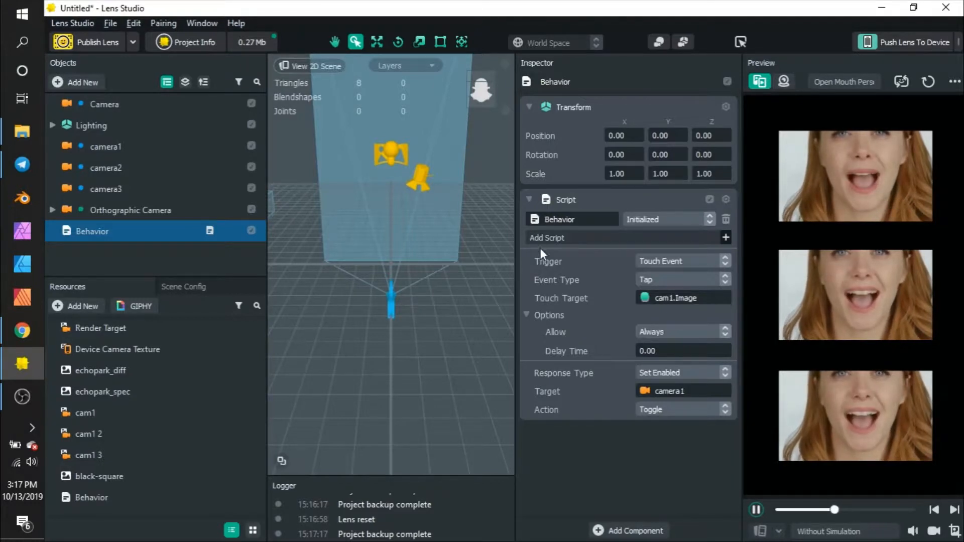
left_click(529, 199)
Step: Copy the Behavior script component and paste a duplicate into the Inspector
right_click(601, 198)
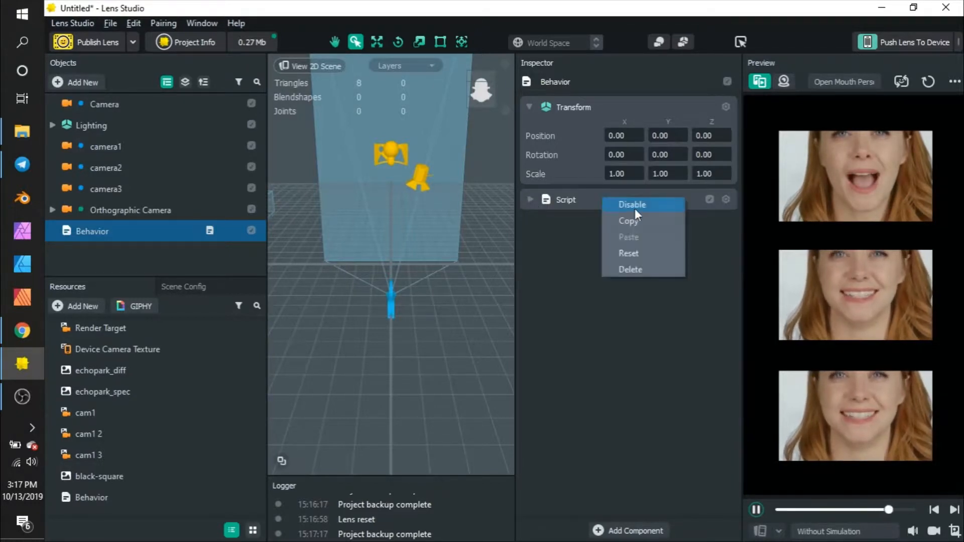
left_click(640, 217)
right_click(639, 294)
left_click(657, 299)
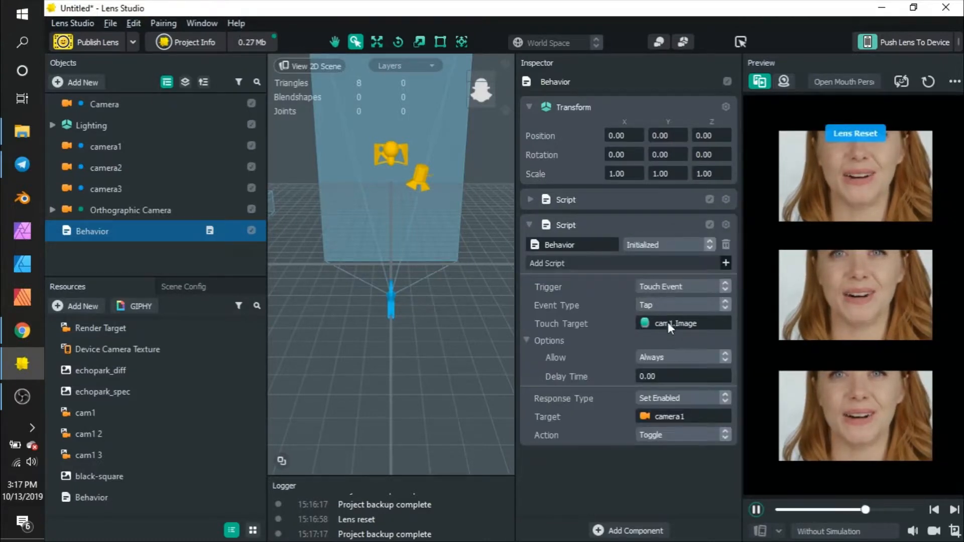
Step: Set the copy's Touch Target to the cam1 2 image and its toggle target to camera2
left_click(666, 321)
left_click(343, 134)
left_click(357, 156)
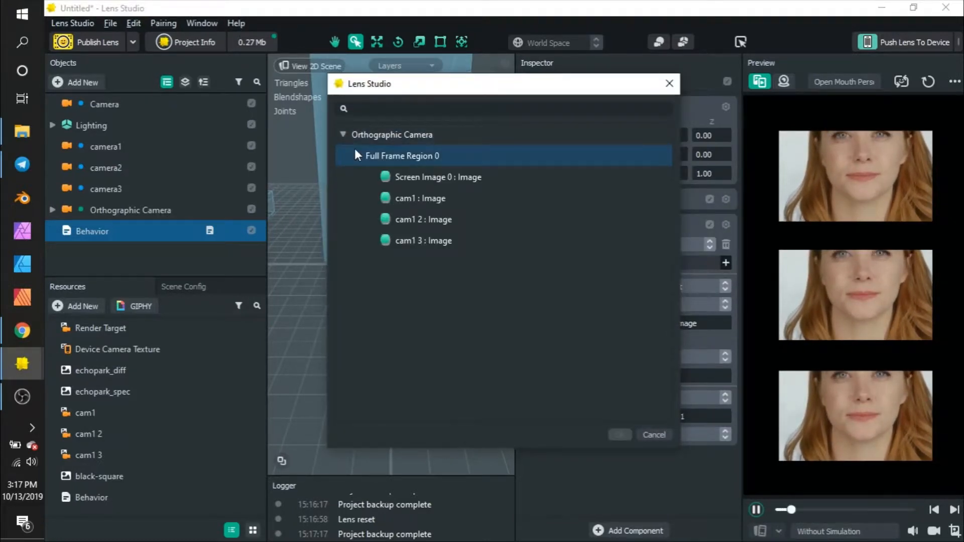
left_click(416, 217)
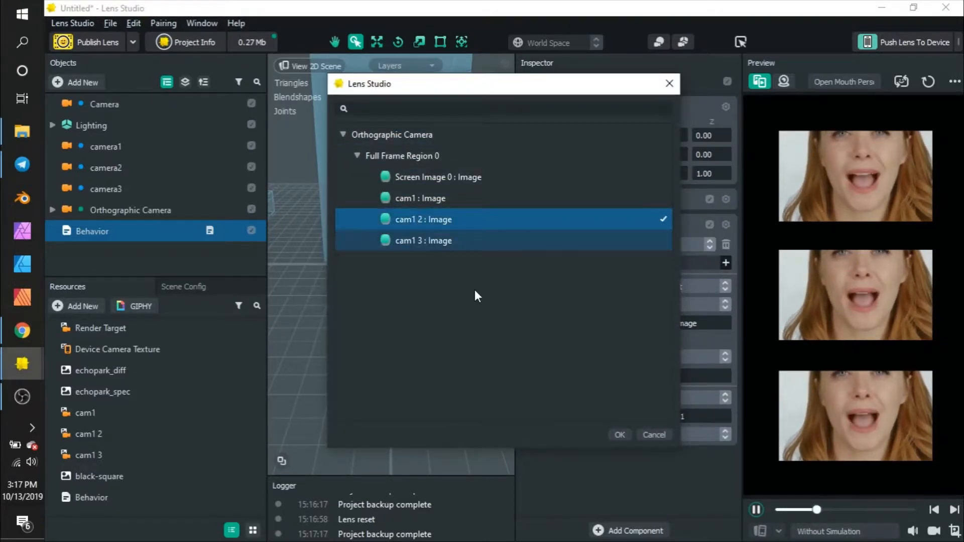
left_click(618, 432)
left_click(662, 416)
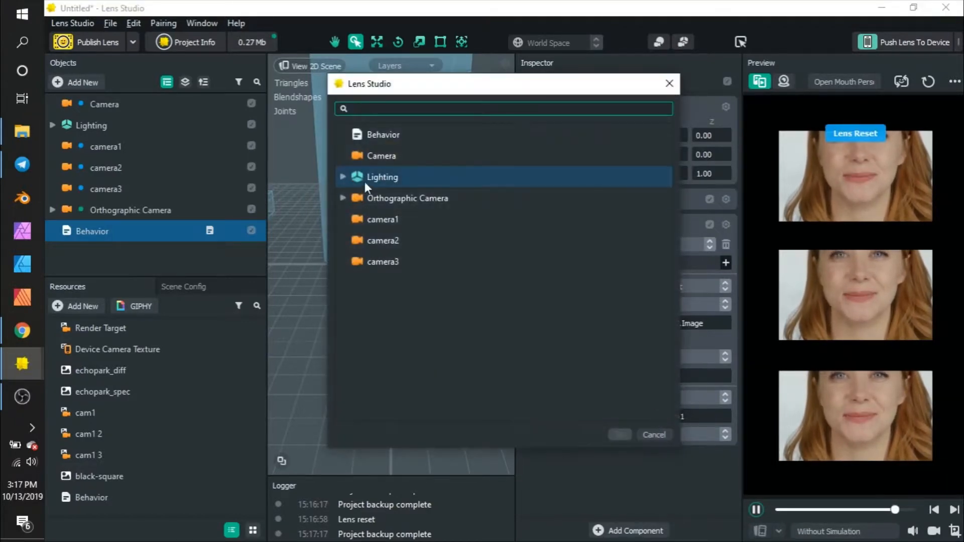
left_click(366, 242)
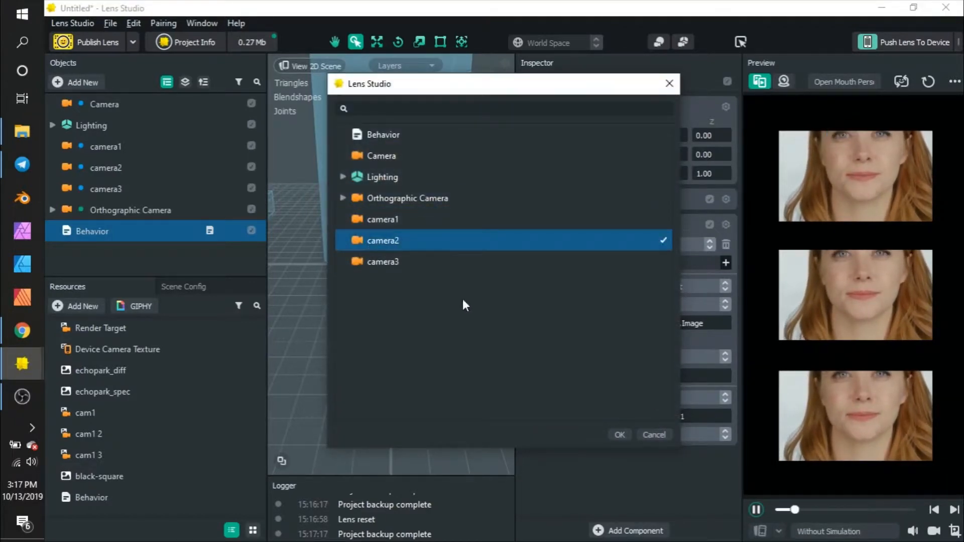
left_click(619, 433)
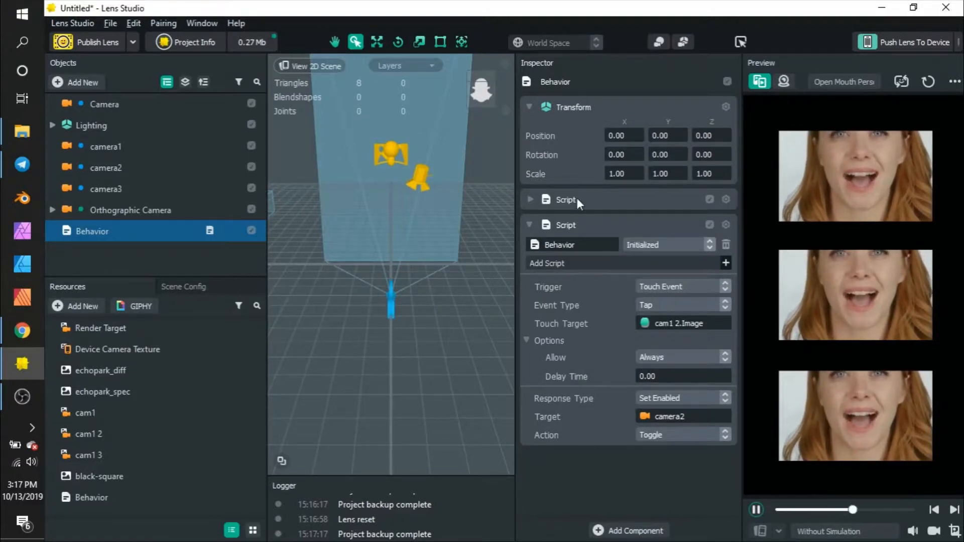
left_click(528, 221)
Step: Paste a third Behavior script and set its Touch Target to the cam1 3 image
right_click(616, 332)
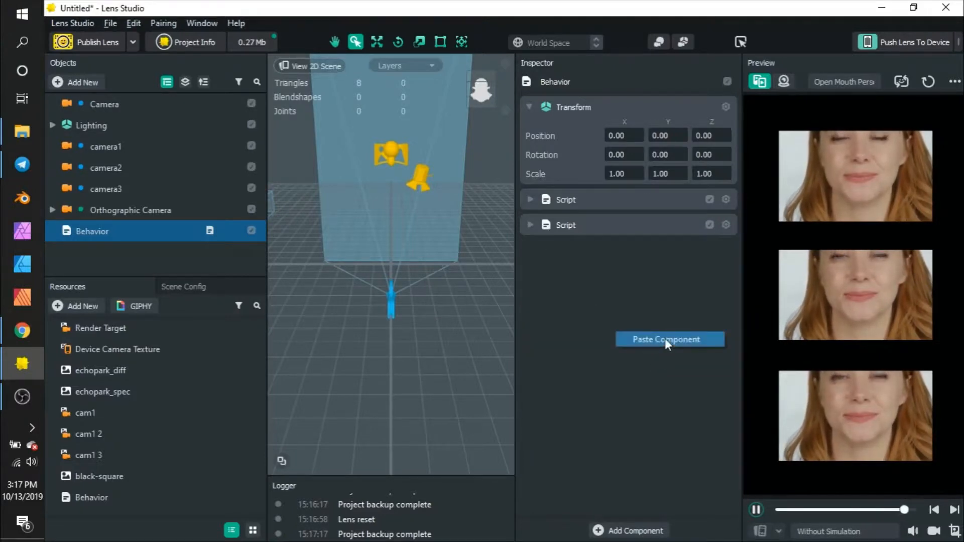
left_click(666, 339)
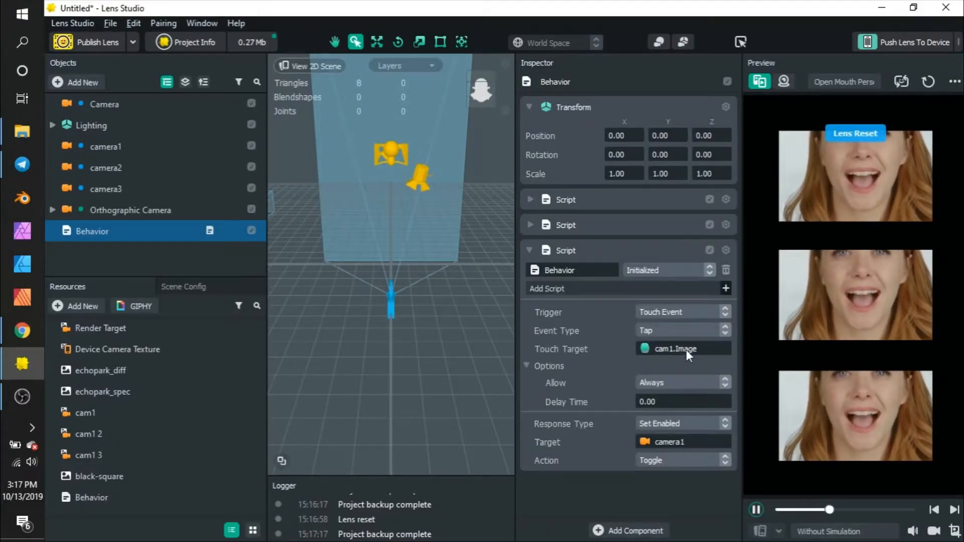
left_click(685, 349)
left_click(342, 134)
left_click(358, 156)
left_click(357, 155)
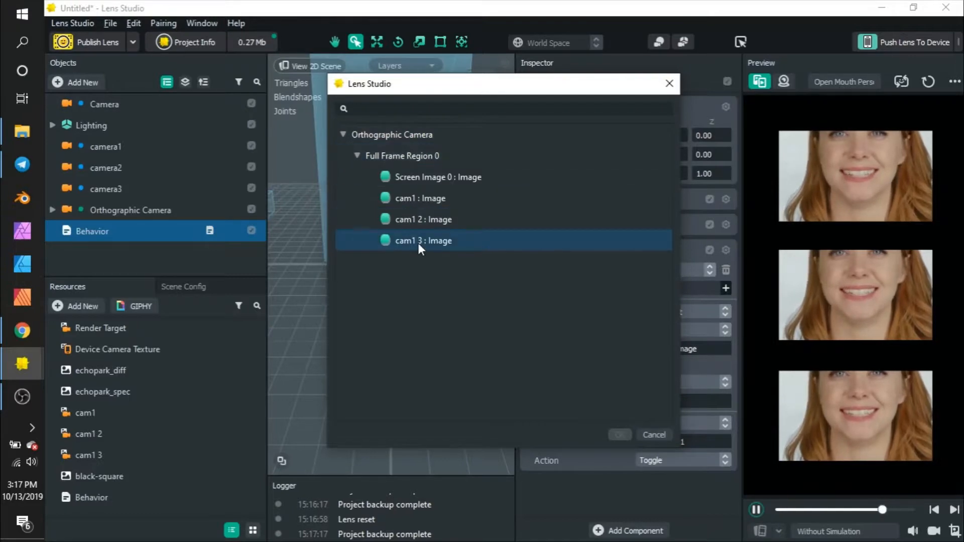
left_click(418, 242)
left_click(620, 435)
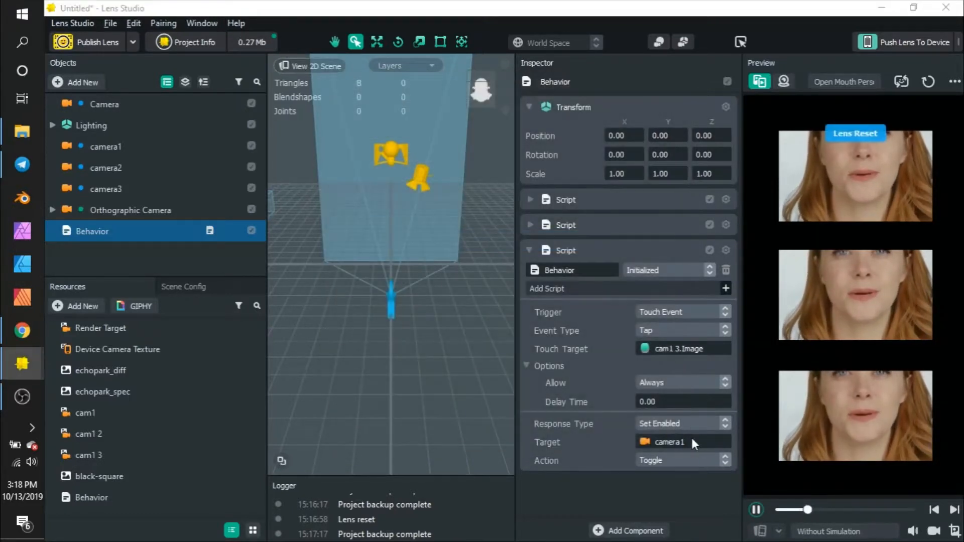
Step: Set the third script's toggle target to camera3
left_click(692, 436)
left_click(385, 261)
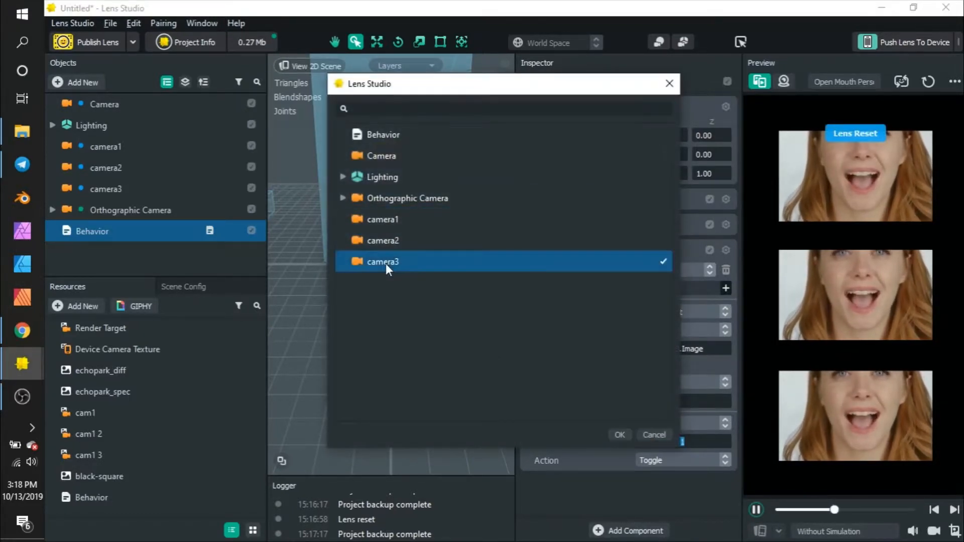
left_click(618, 433)
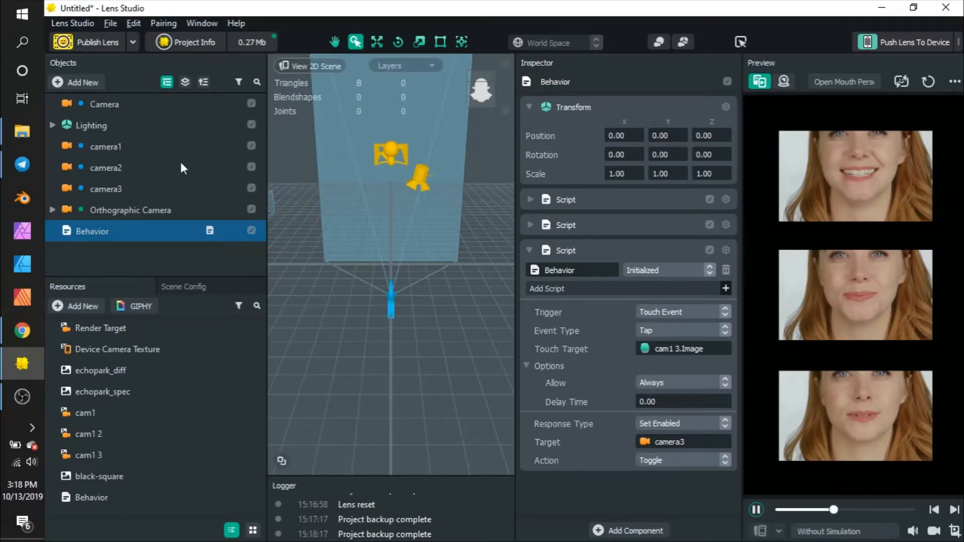
Step: Clear the Objects selection and add an Instant Photo color-correction effect
left_click(50, 210)
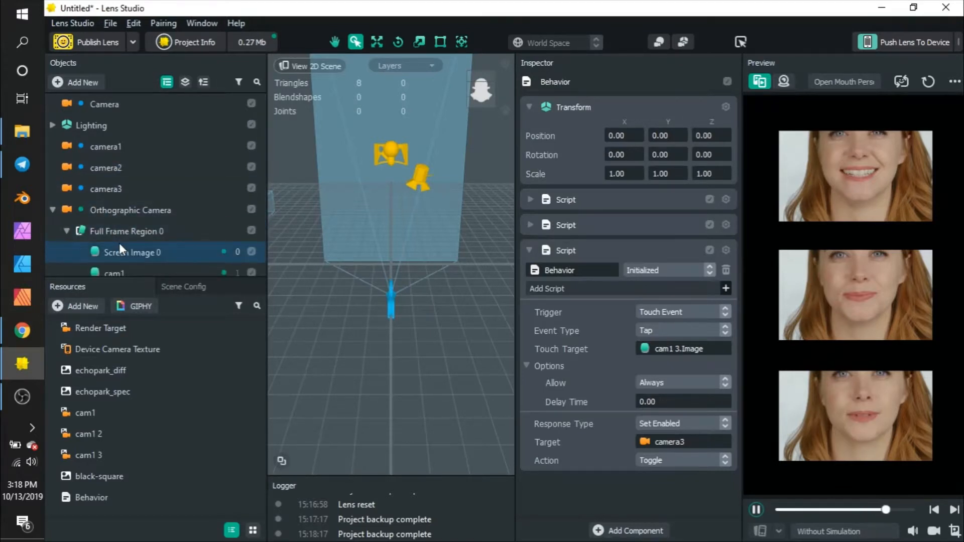
left_click(117, 267)
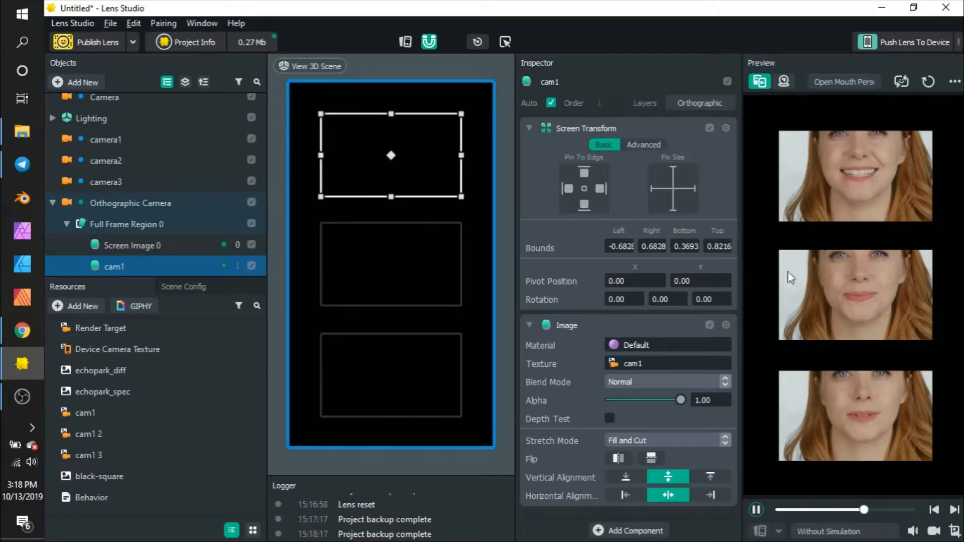
left_click(53, 203)
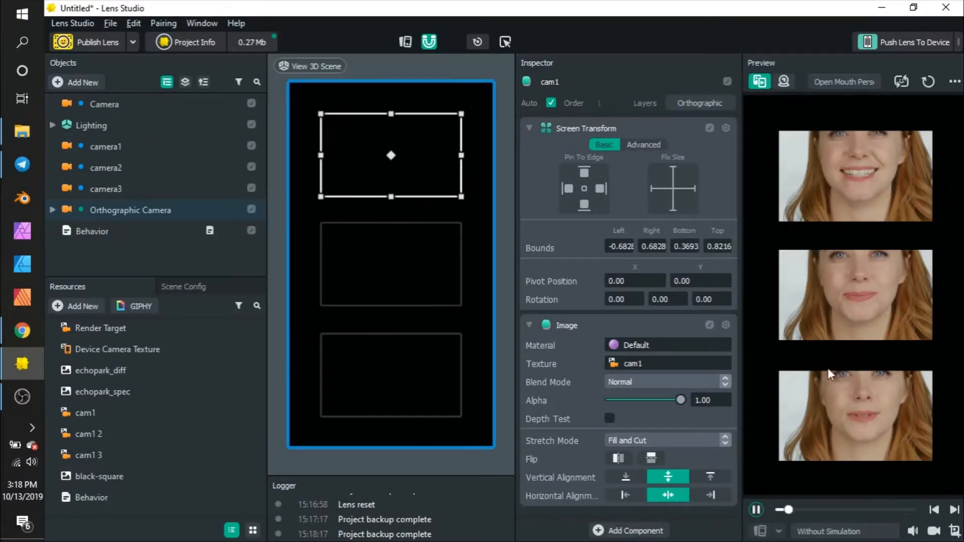
left_click(135, 254)
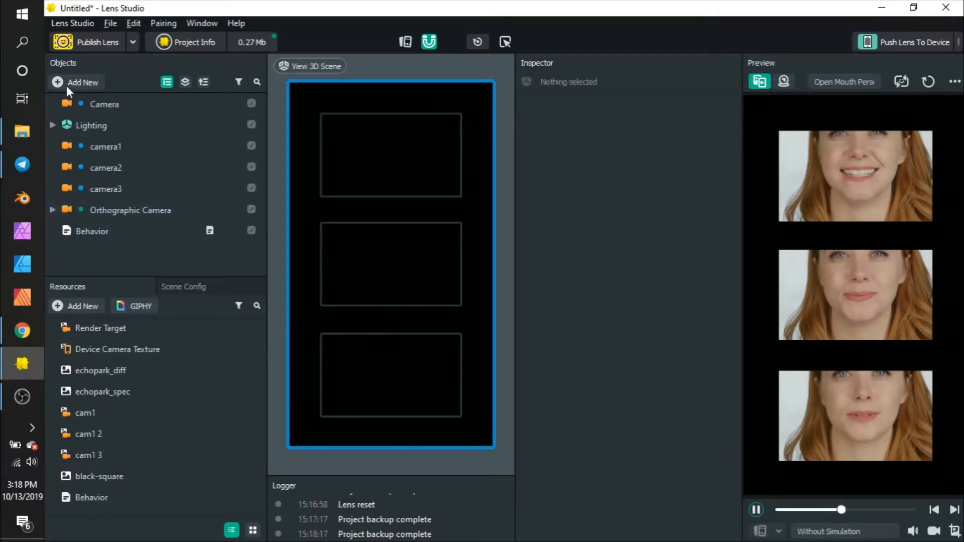
left_click(99, 82)
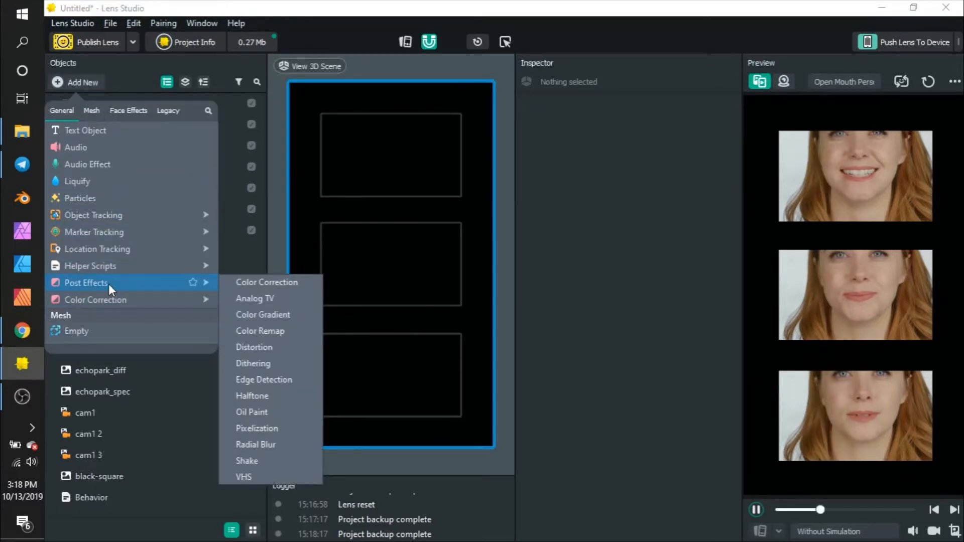
mouse_move(108, 298)
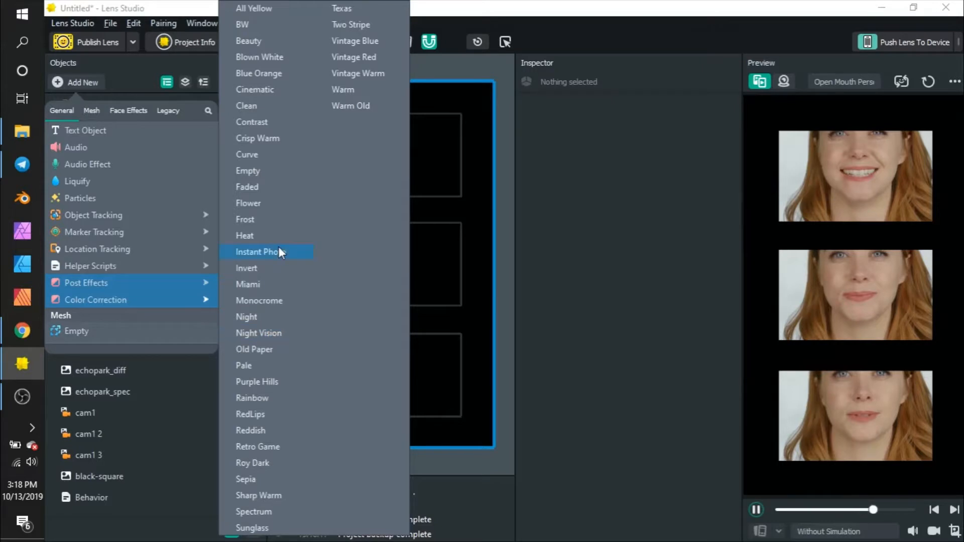
left_click(279, 251)
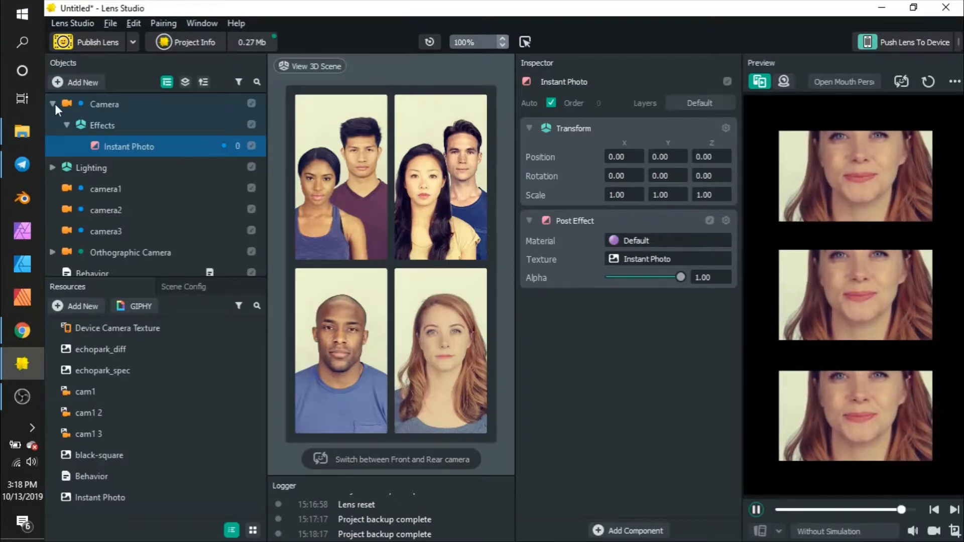
Step: Tick Default Layer in the Orthographic Camera's Layers alongside Orthographic
left_click(114, 193)
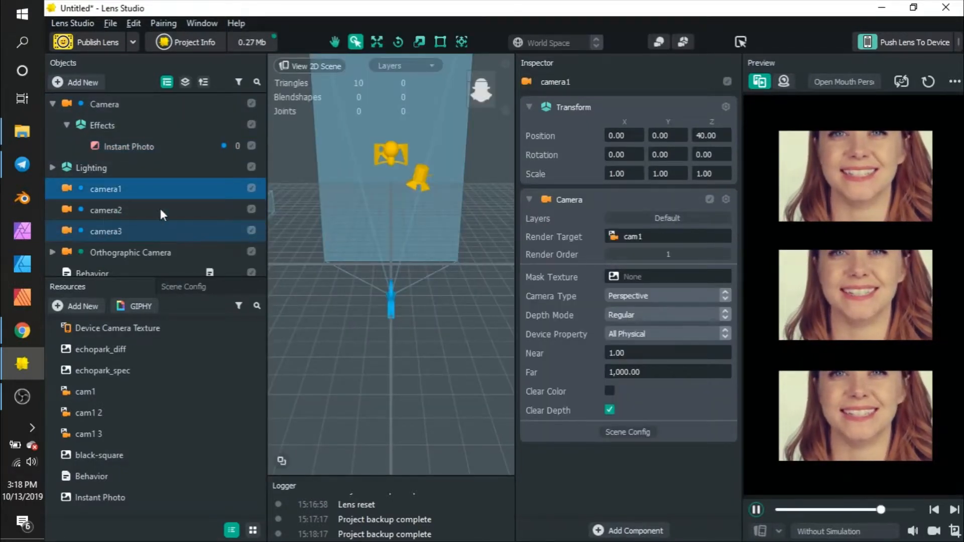
left_click(136, 105)
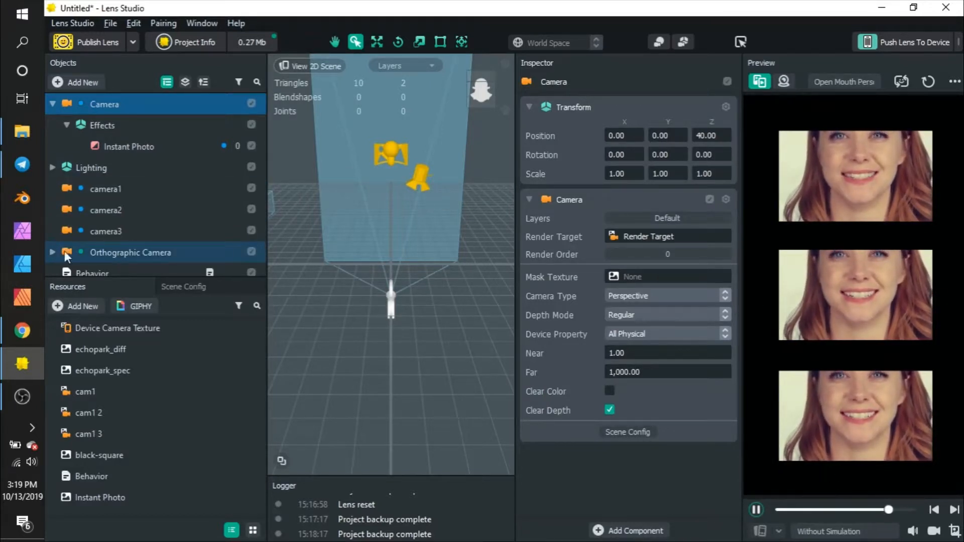
left_click(105, 257)
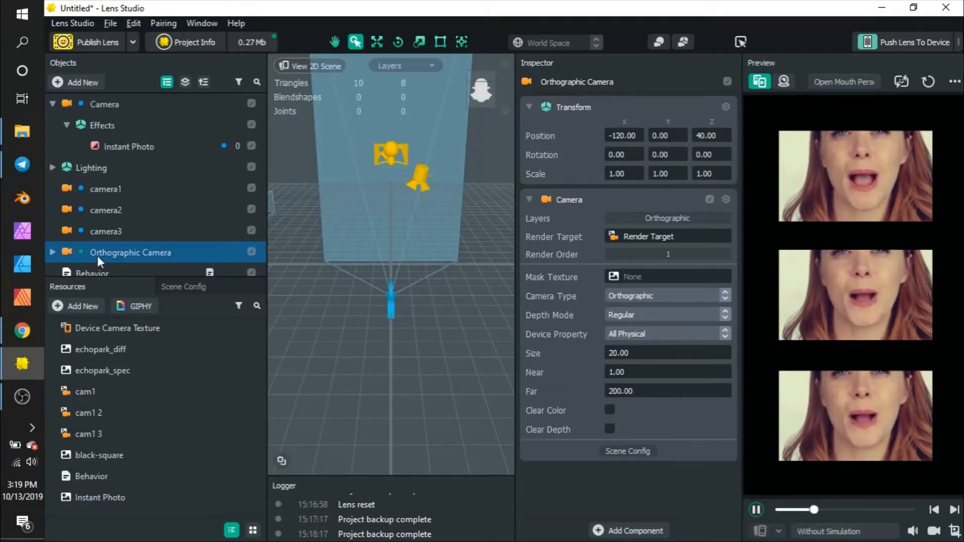
left_click(653, 215)
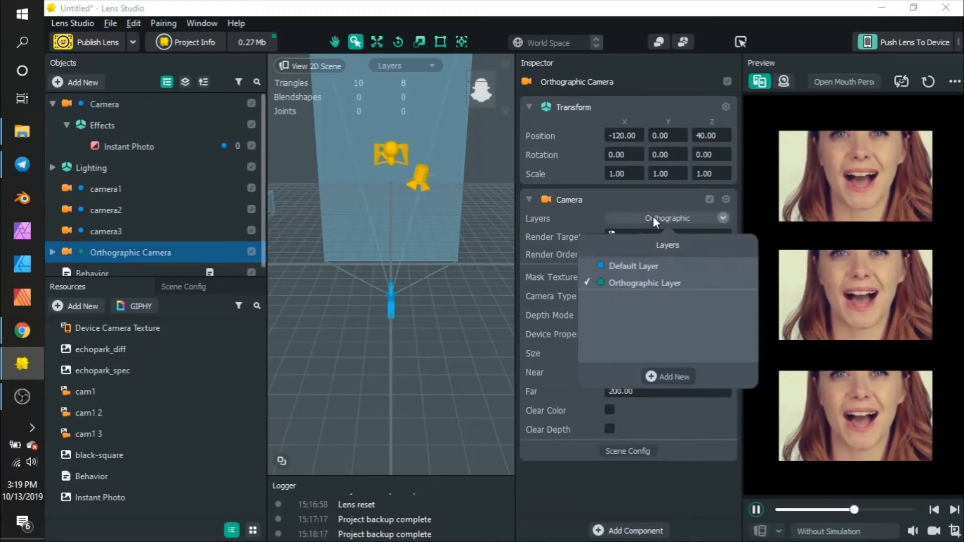
left_click(604, 266)
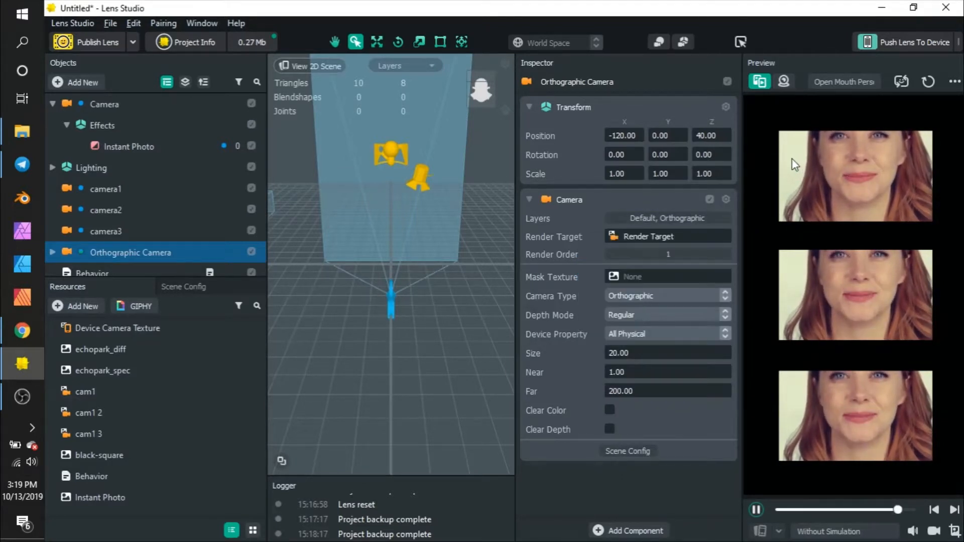
Step: Add an Analog TV post effect and drag it under camera2
left_click(115, 189)
left_click(92, 81)
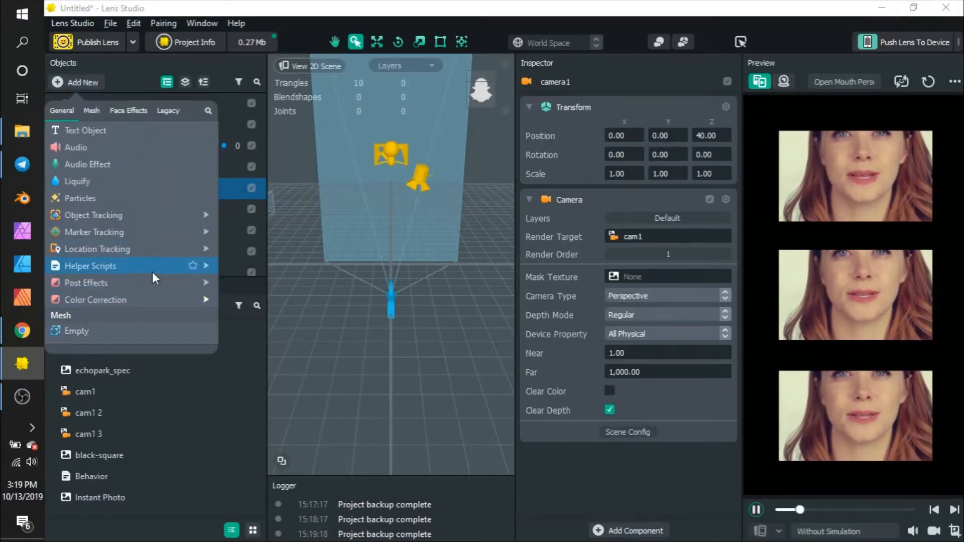
mouse_move(161, 286)
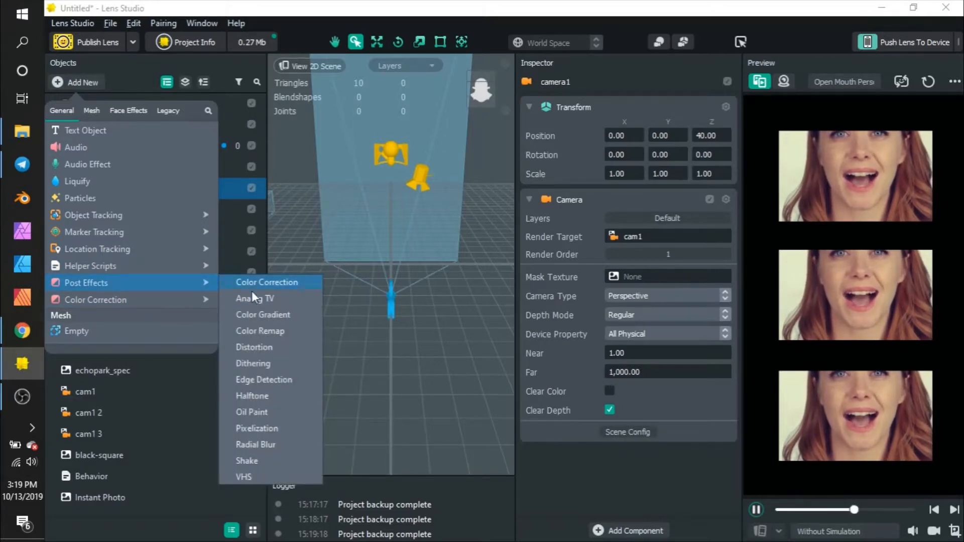
left_click(253, 298)
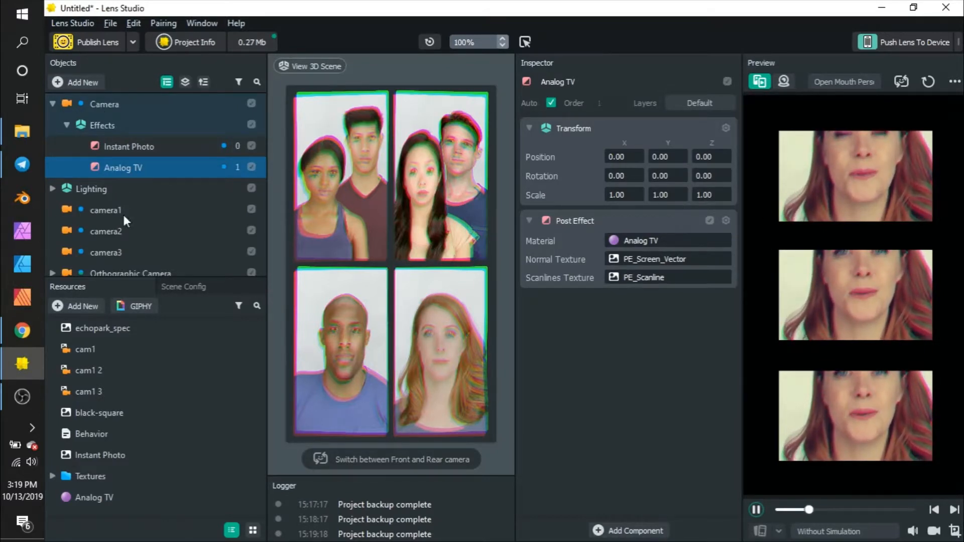
left_click_drag(145, 167, 125, 231)
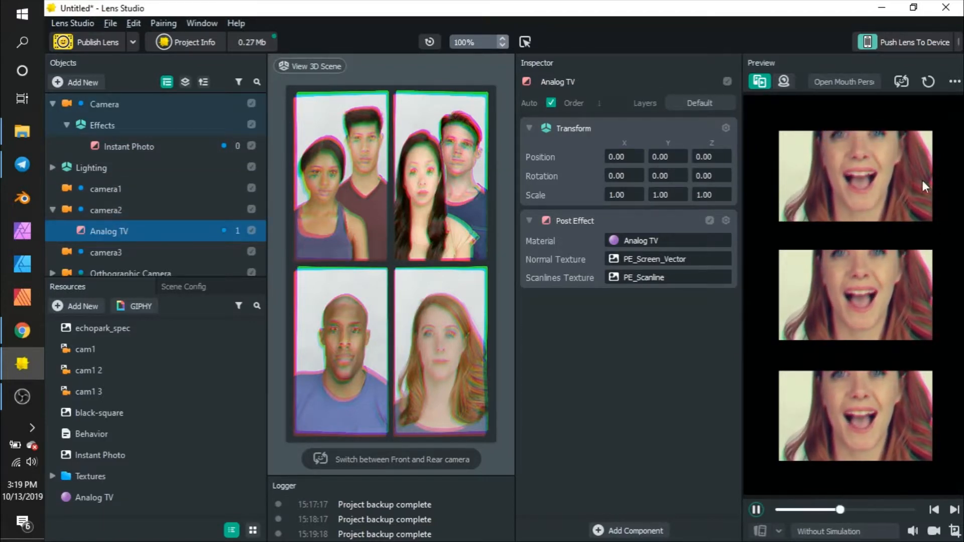
Step: Create a layer named cam2 and have camera2 render both cam2 and Default
left_click(113, 207)
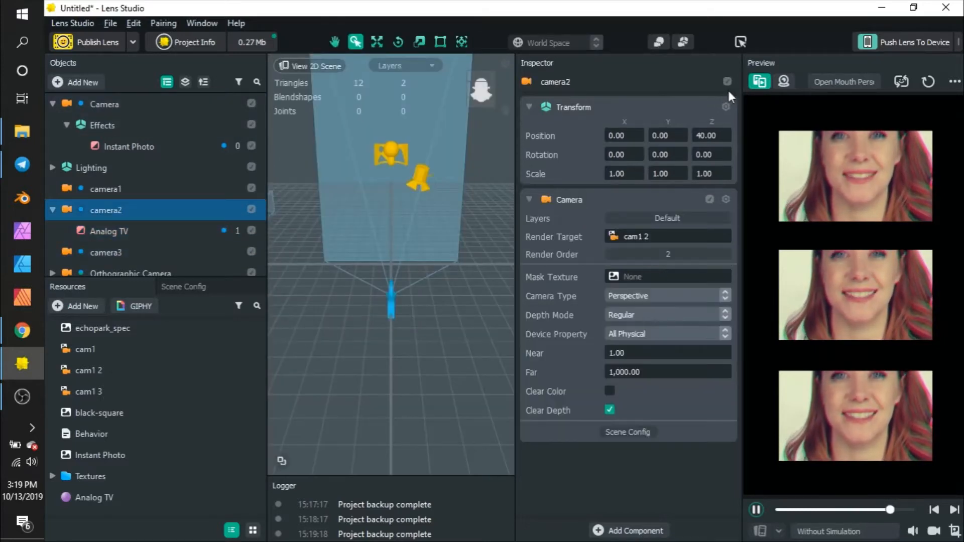
left_click(666, 219)
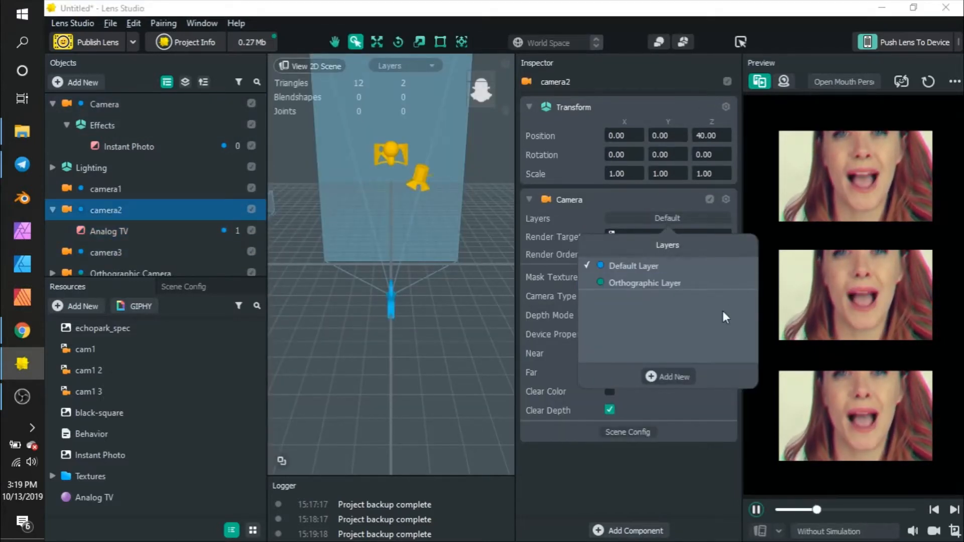
left_click(671, 377)
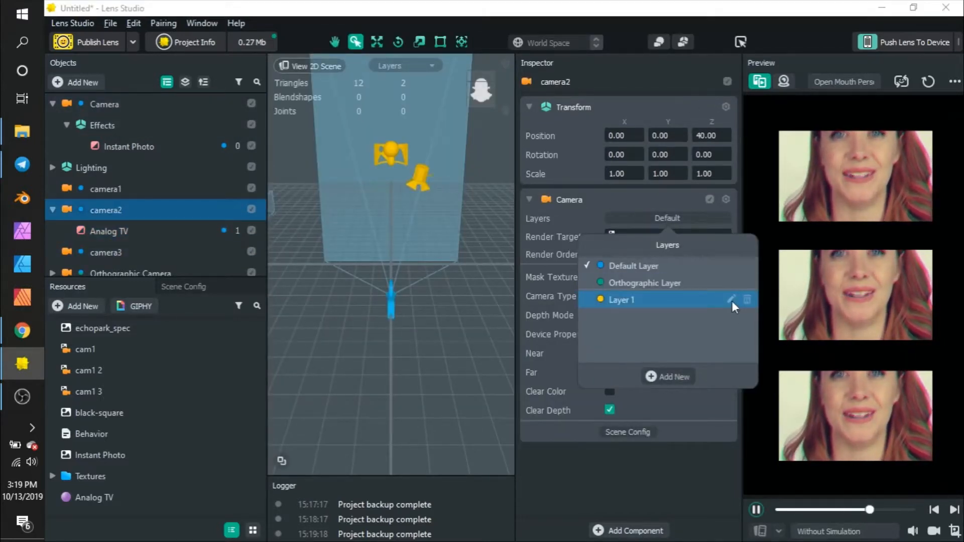
left_click(730, 300)
type("cam2")
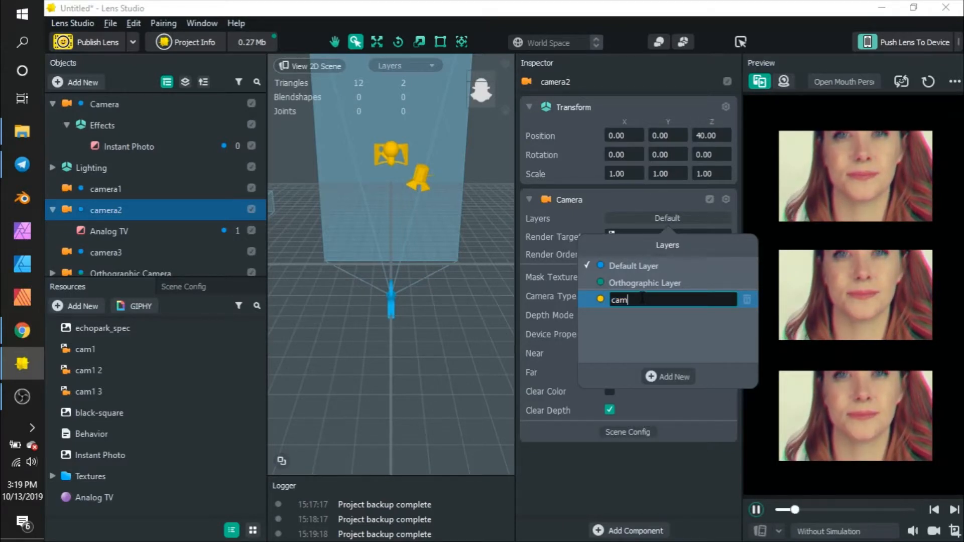
key("Return")
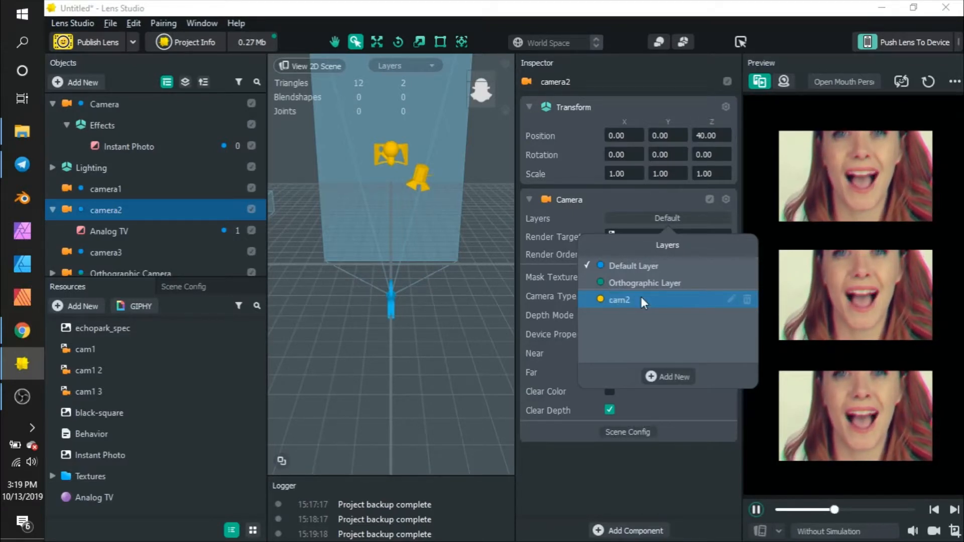
left_click(588, 299)
left_click(589, 266)
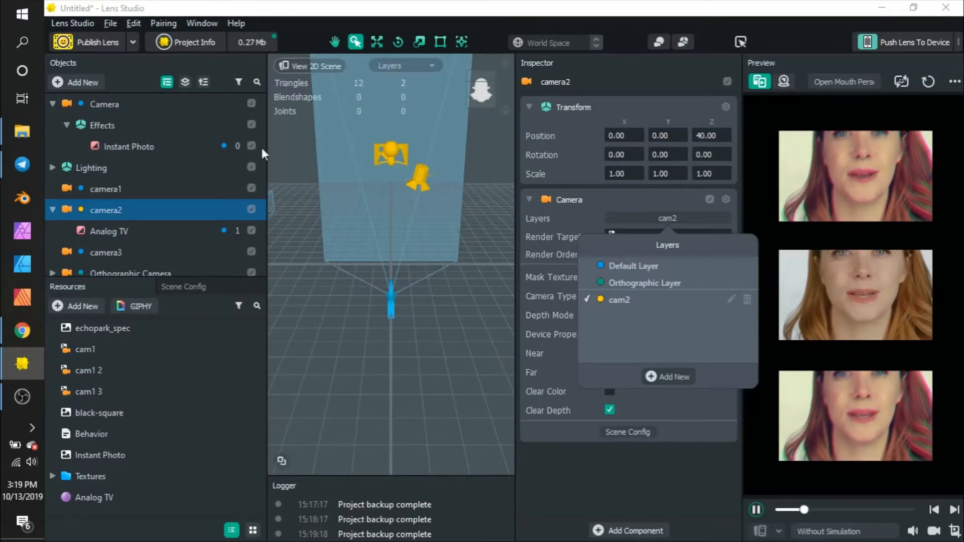
left_click(586, 264)
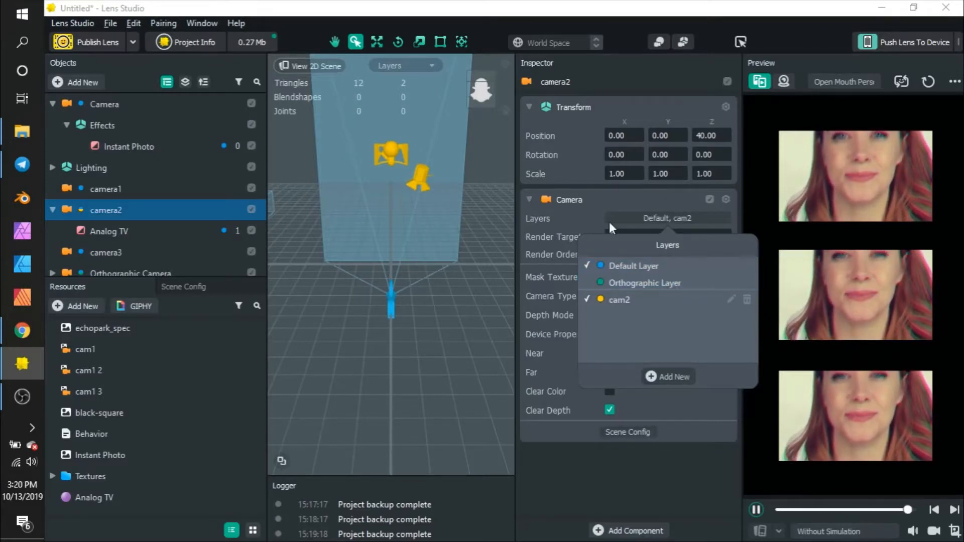
left_click(620, 198)
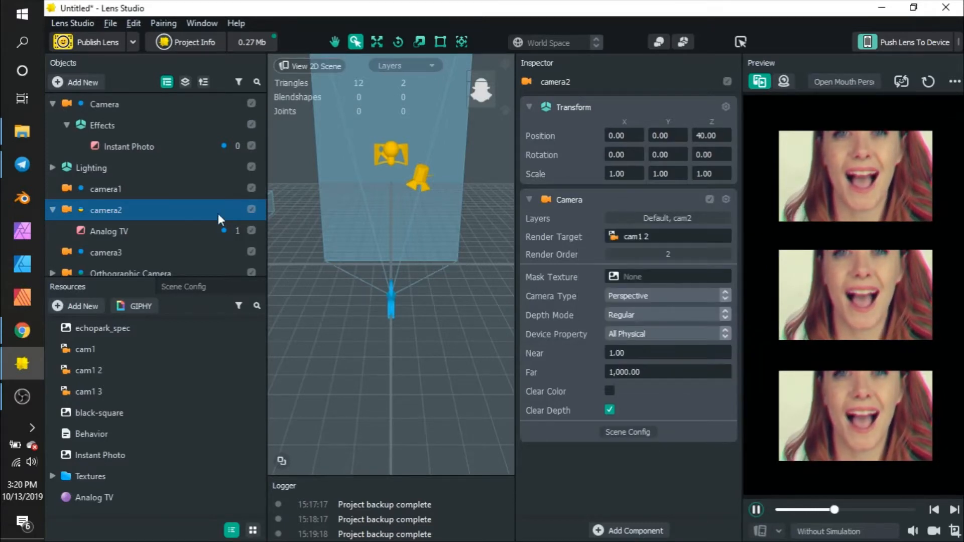
left_click(106, 231)
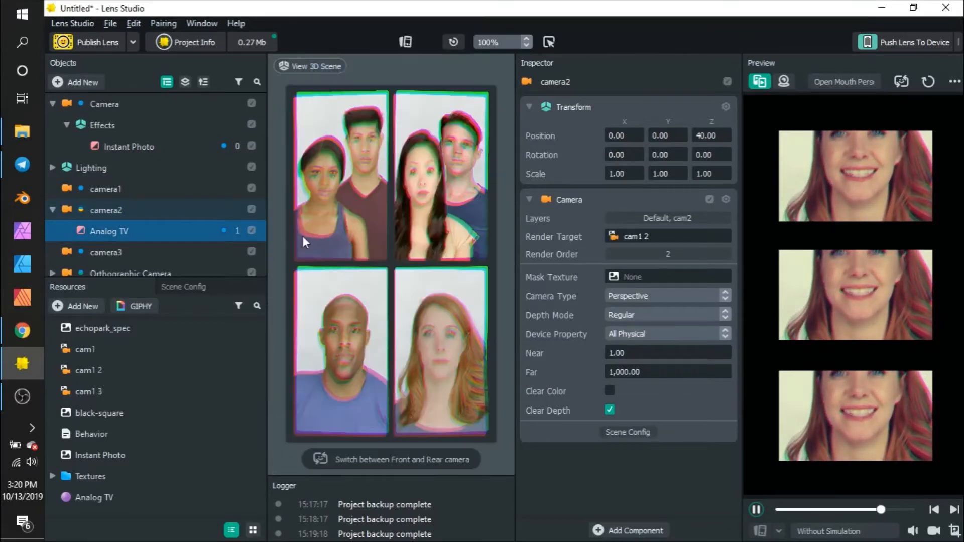
Step: Assign the Analog TV effect to the cam2 layer only
left_click(689, 105)
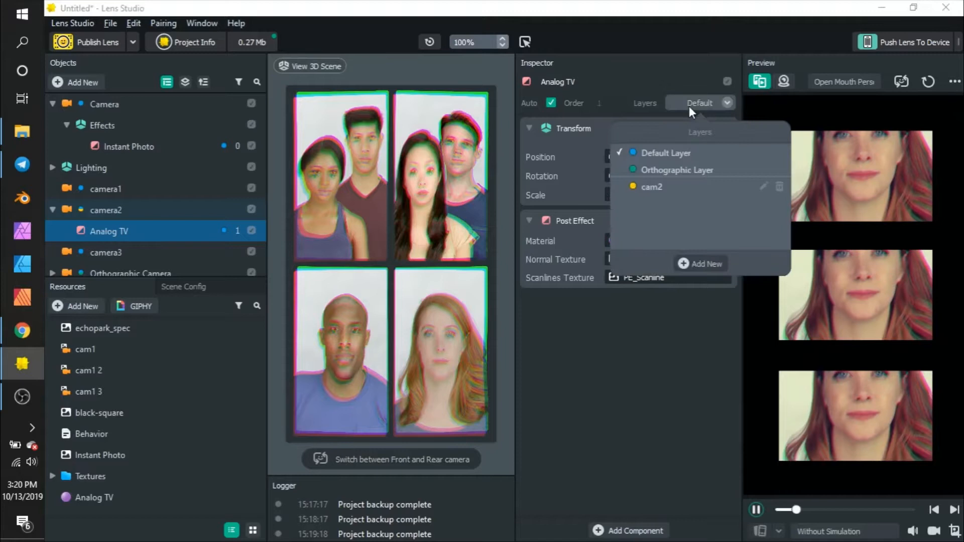
left_click(670, 191)
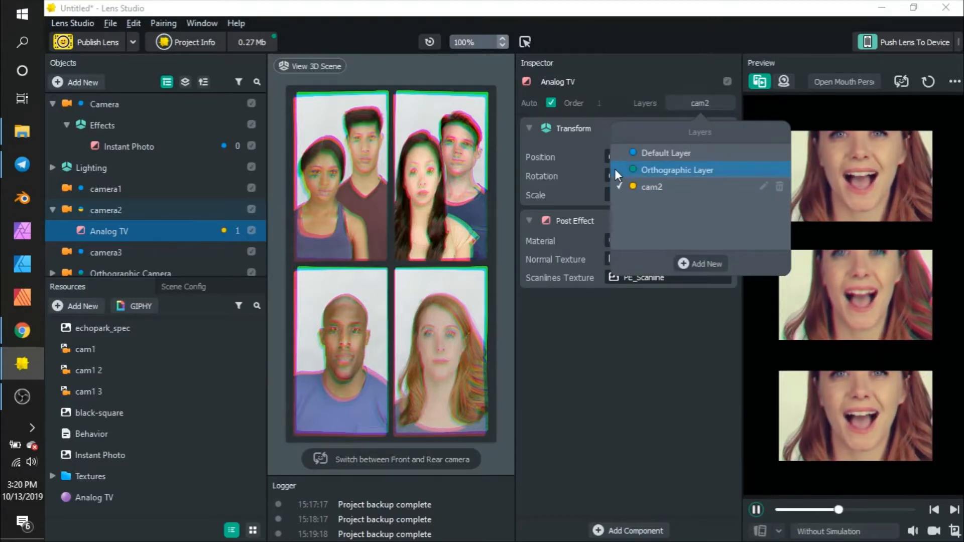
left_click(648, 92)
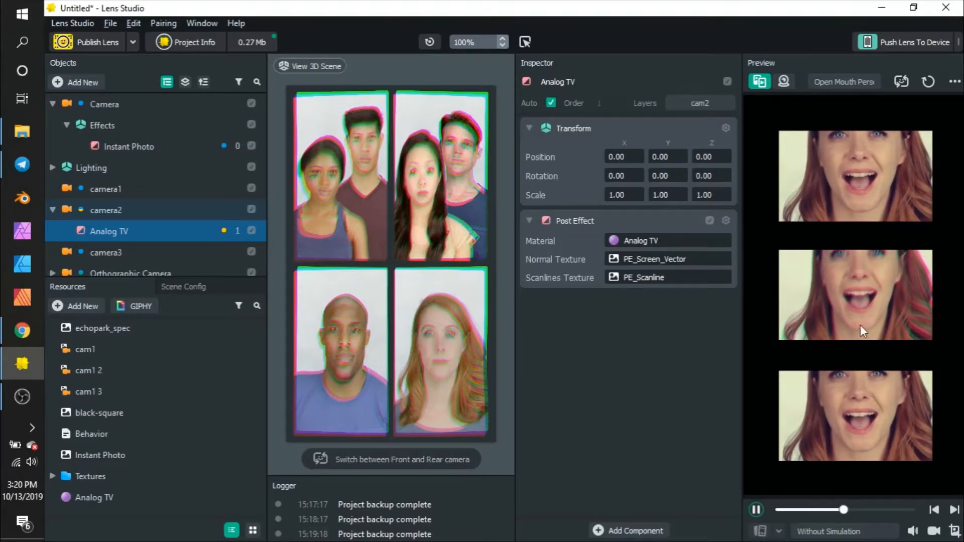
Step: Set the Analog TV material's Noise Intensity to 1.00 and Distortion Intensity to 0.50
left_click(107, 493)
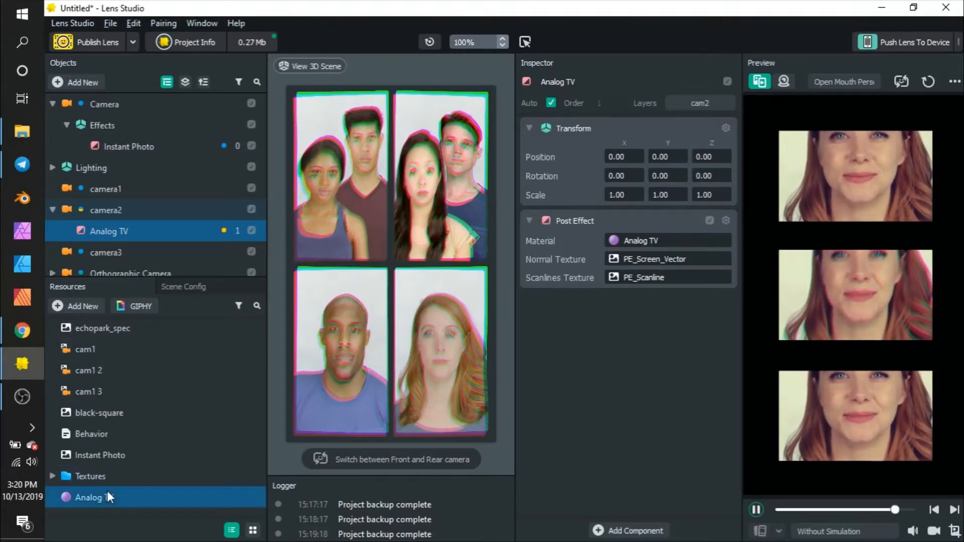
left_click_drag(631, 317, 684, 317)
left_click_drag(677, 356, 684, 355)
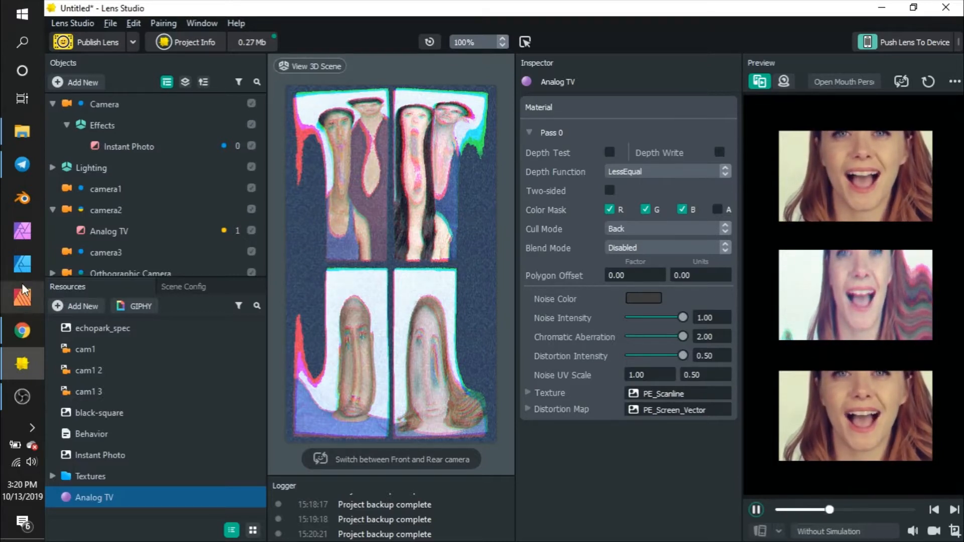
Step: Add a Face Stretch effect and nest Face Stretch 1 under camera1
left_click(52, 210)
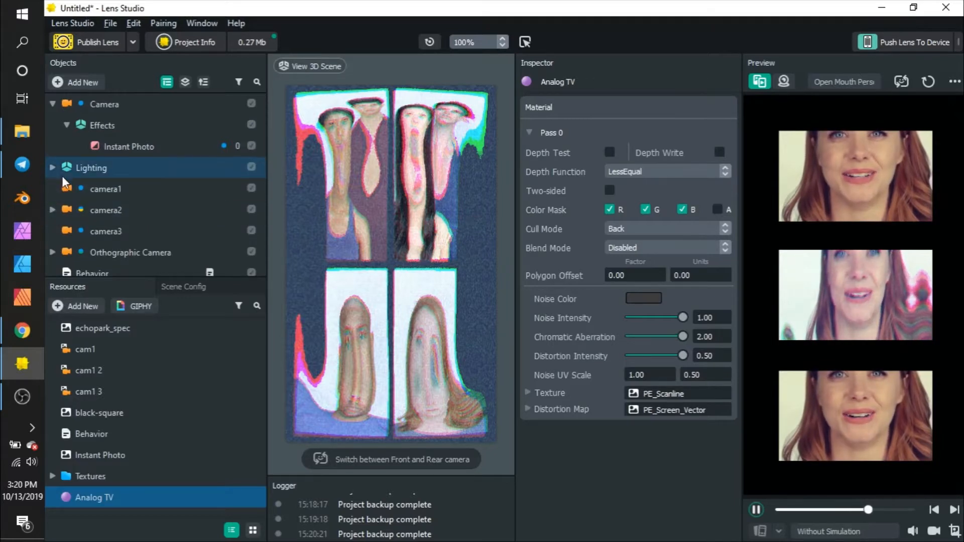
left_click(52, 104)
left_click(83, 83)
left_click(128, 110)
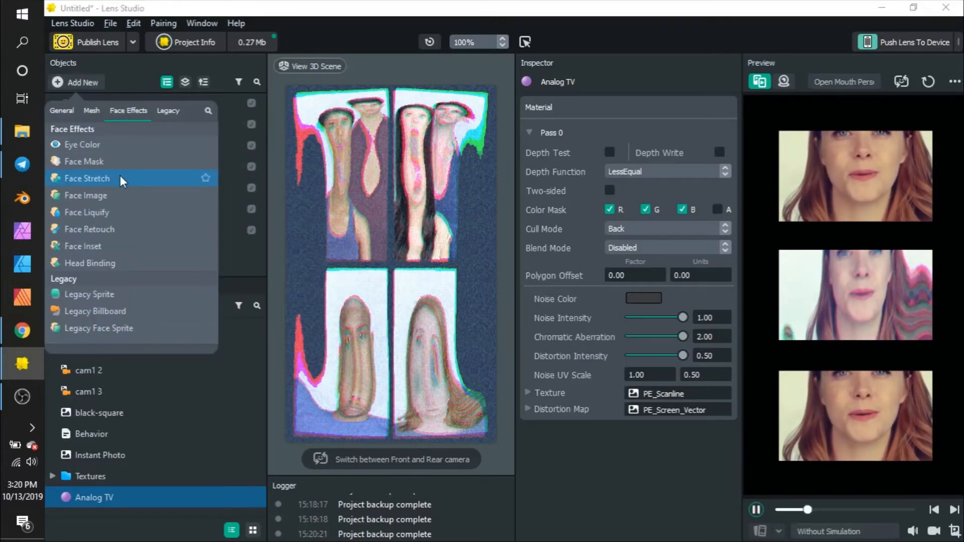
left_click(113, 178)
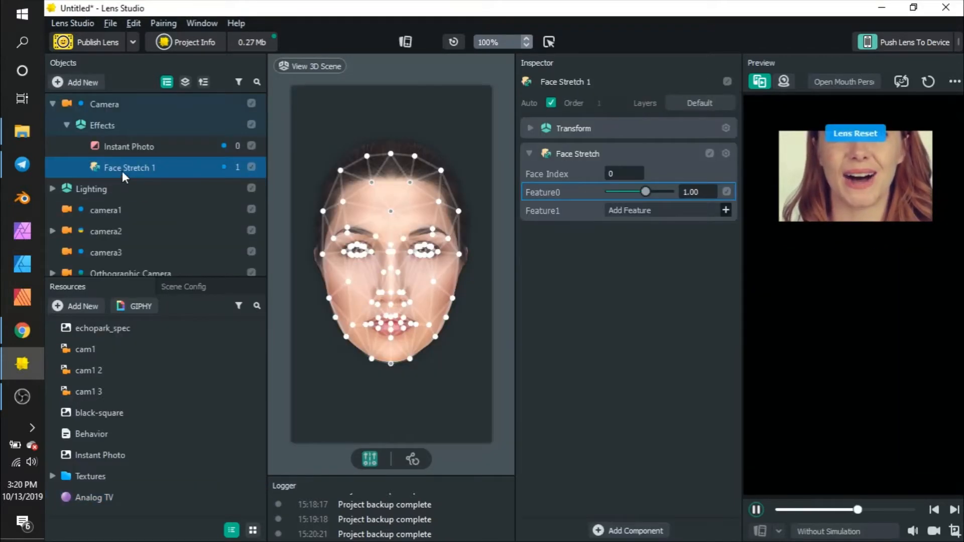
left_click_drag(124, 167, 124, 212)
Step: Create a new render layer named cam1 and have camera1 render it
left_click(98, 189)
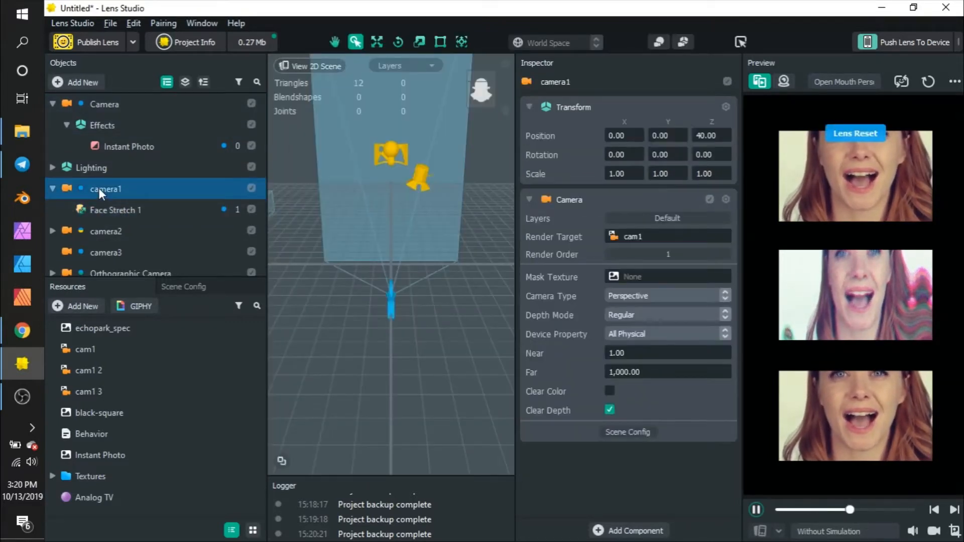
left_click(689, 218)
left_click(661, 369)
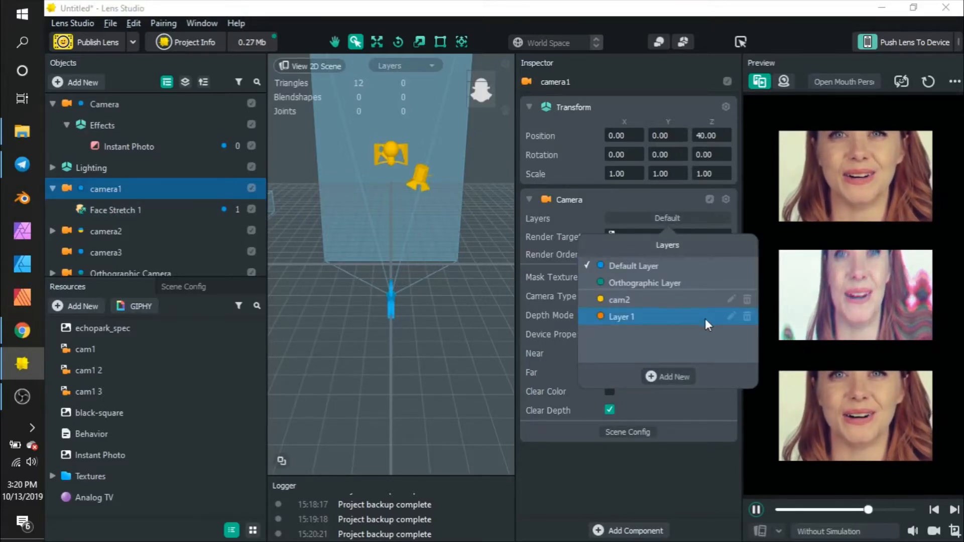
left_click(731, 316)
type("ca")
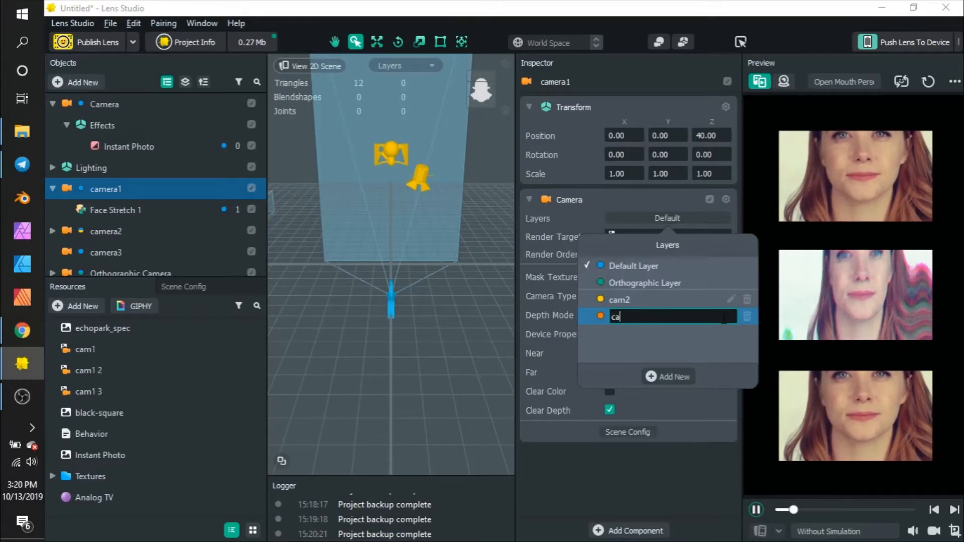
type("m1")
key("Return")
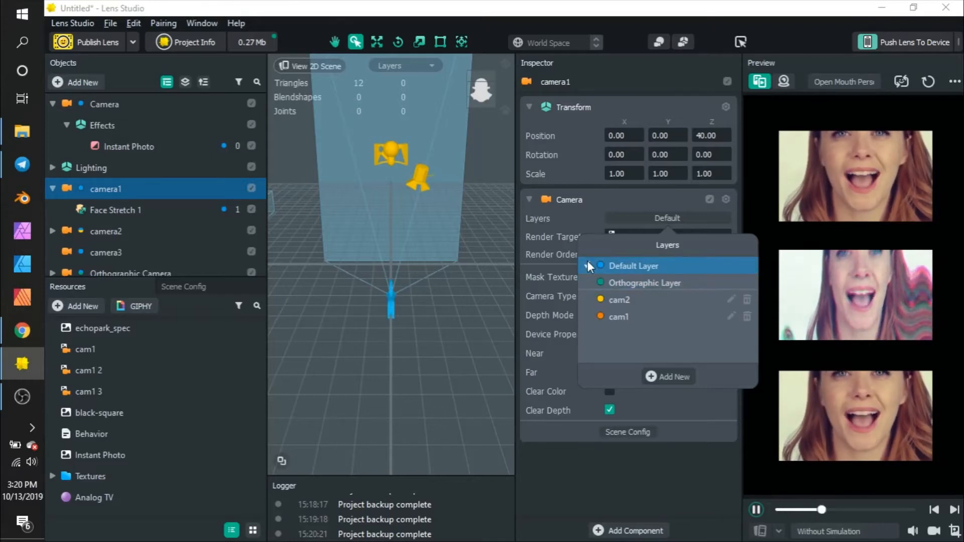
left_click(588, 318)
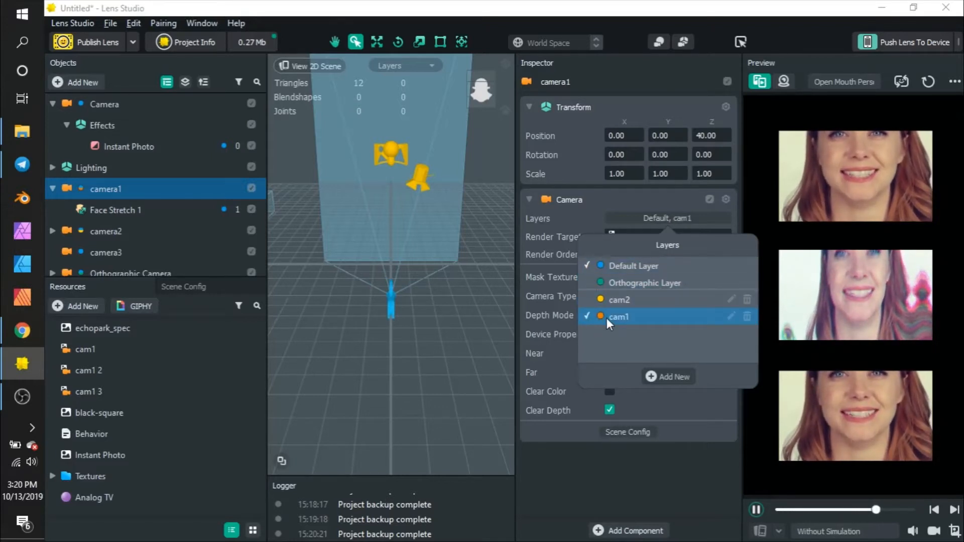
left_click(624, 195)
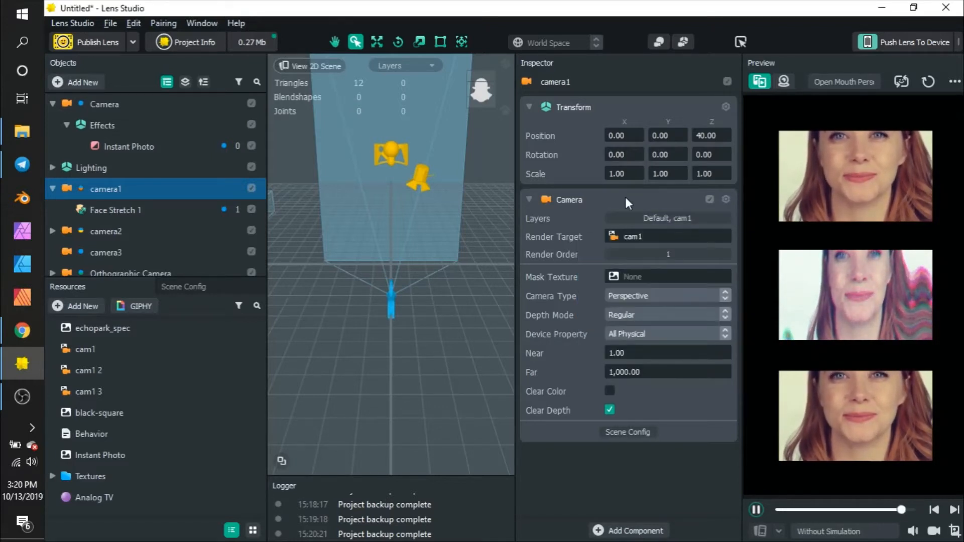
left_click(145, 217)
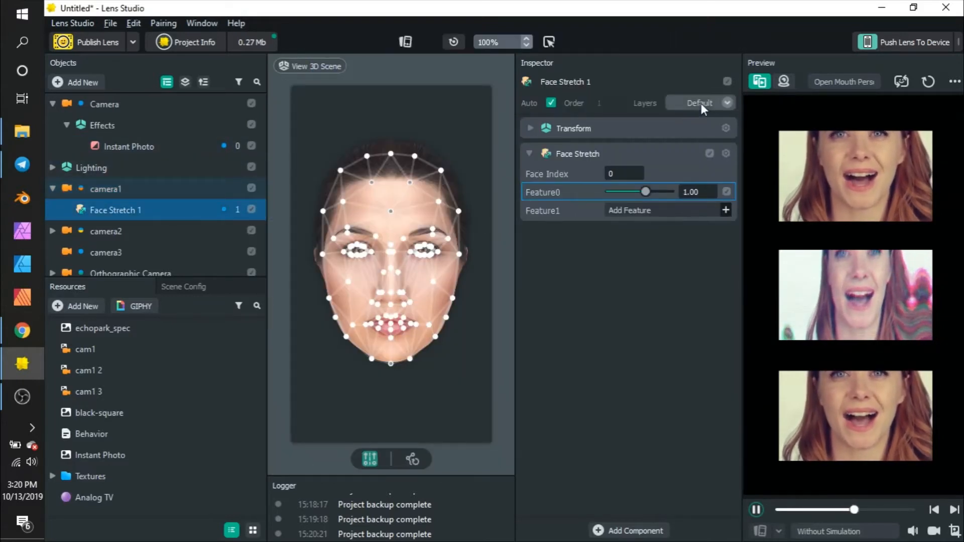
Step: Put Face Stretch 1 on the cam1 layer only
left_click(701, 103)
left_click(656, 205)
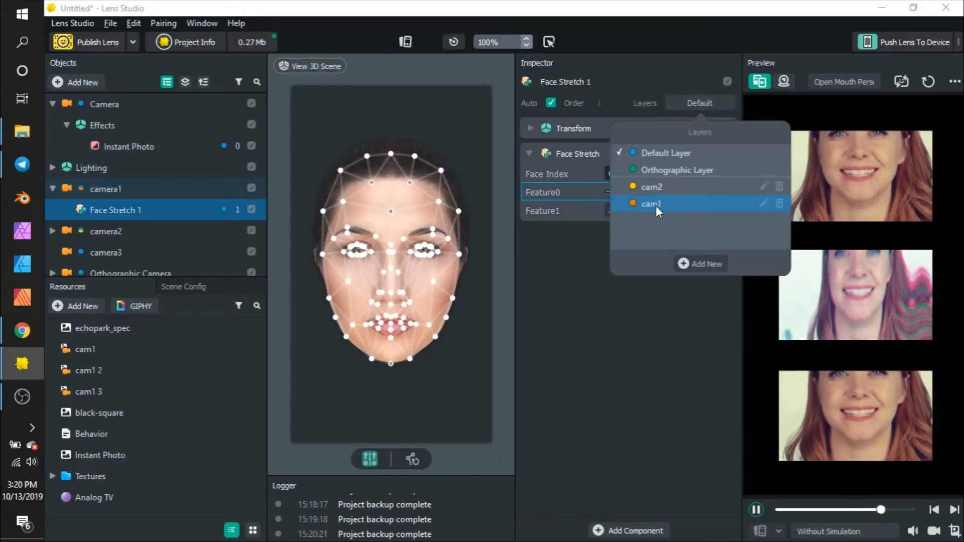
left_click(689, 77)
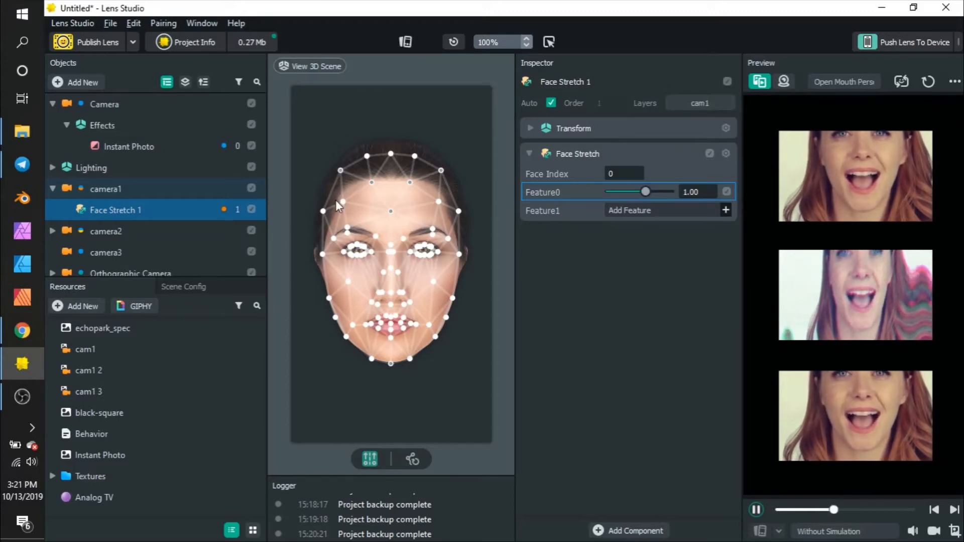
Step: Select the upper face-mesh points and drag them down to squash the face
left_click_drag(315, 118, 546, 283)
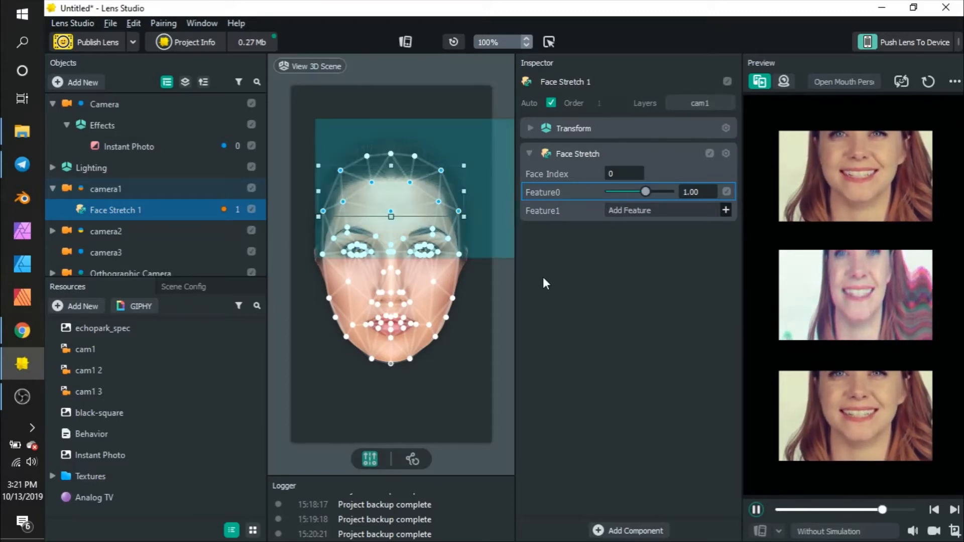
left_click_drag(450, 184, 449, 314)
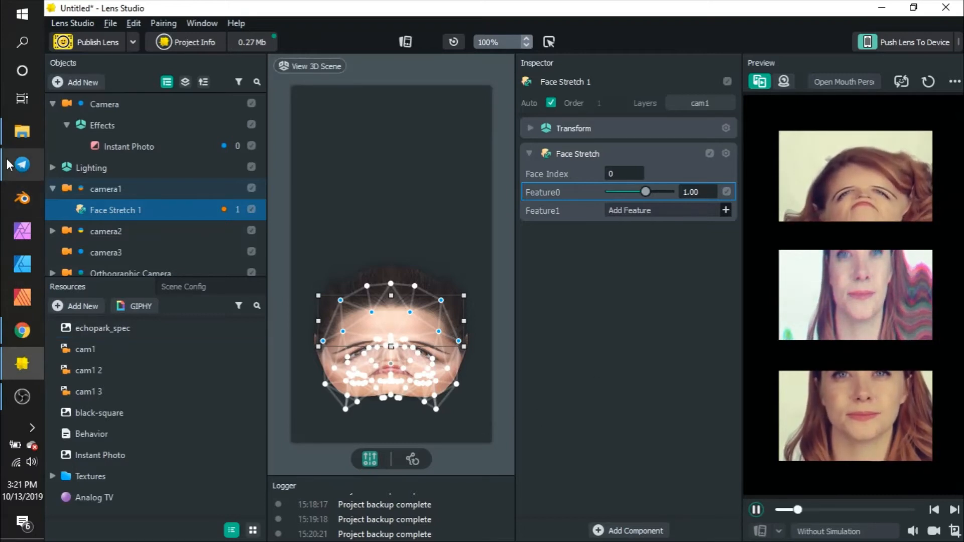
mouse_move(9, 164)
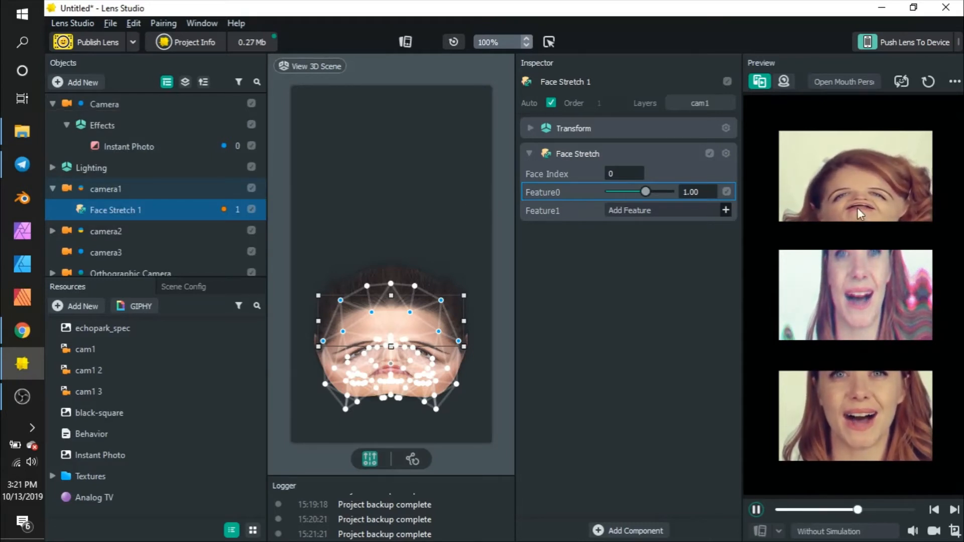
left_click(52, 188)
scroll(112, 221, "up", 1)
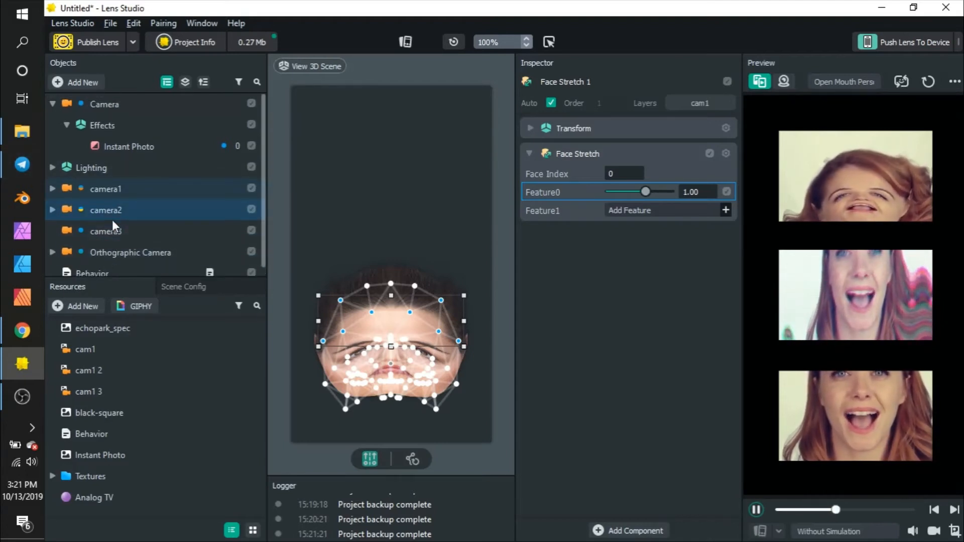
Step: Add a Screen Text object to the scene
left_click(52, 102)
left_click(135, 241)
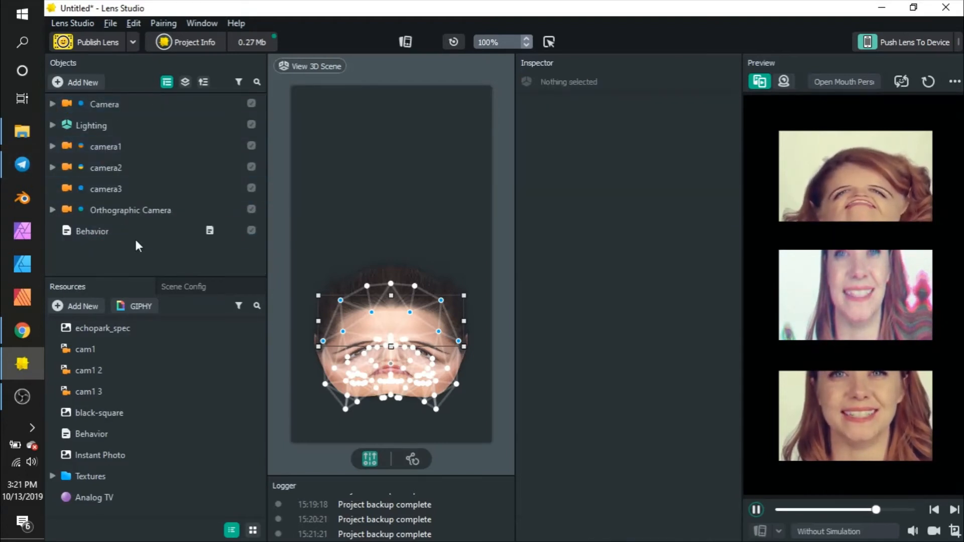
left_click(84, 80)
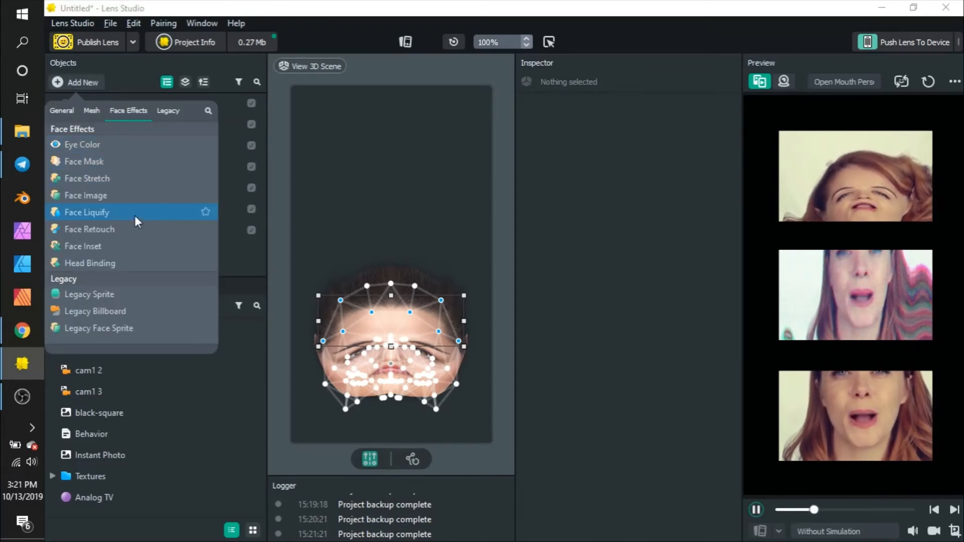
left_click(71, 111)
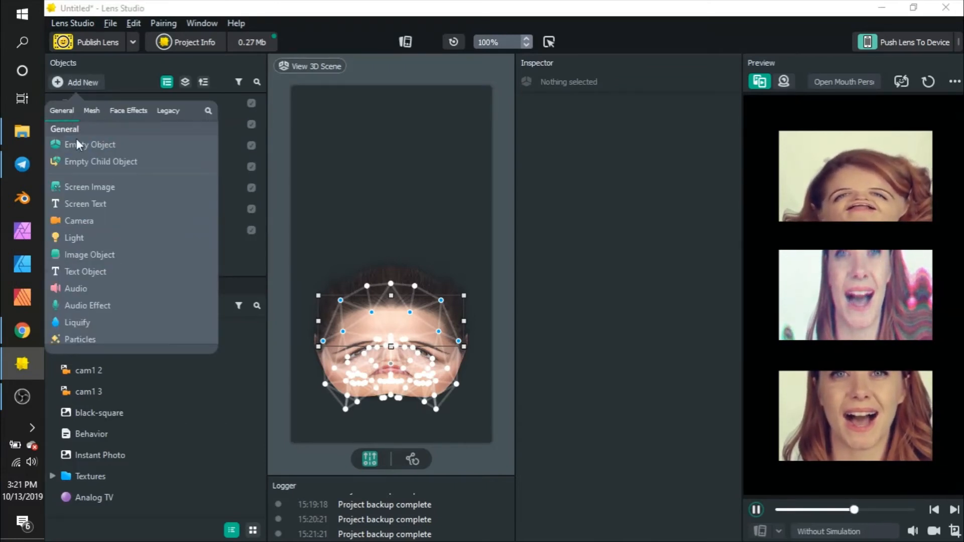
left_click(116, 201)
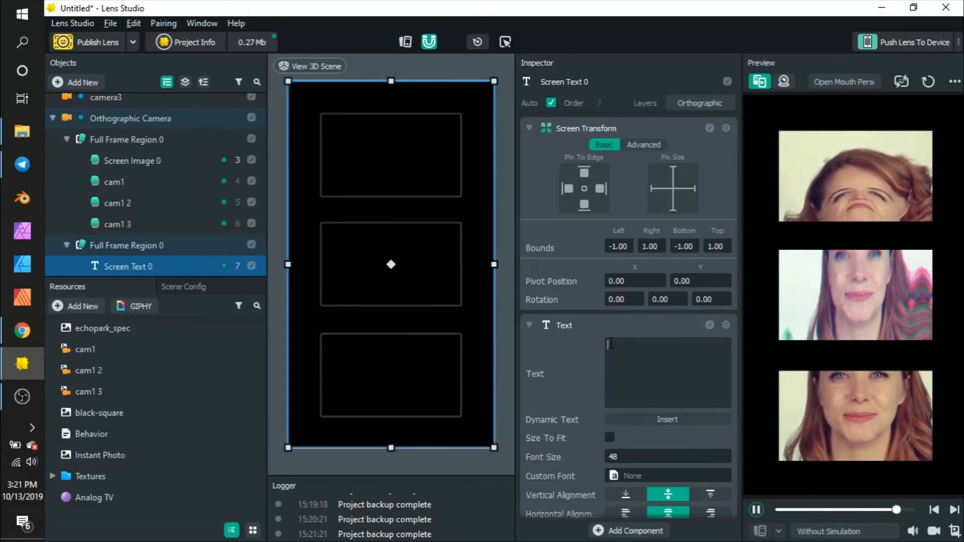
Step: Insert the Display Name dynamic text and move the caption to the bottom strip
left_click(689, 422)
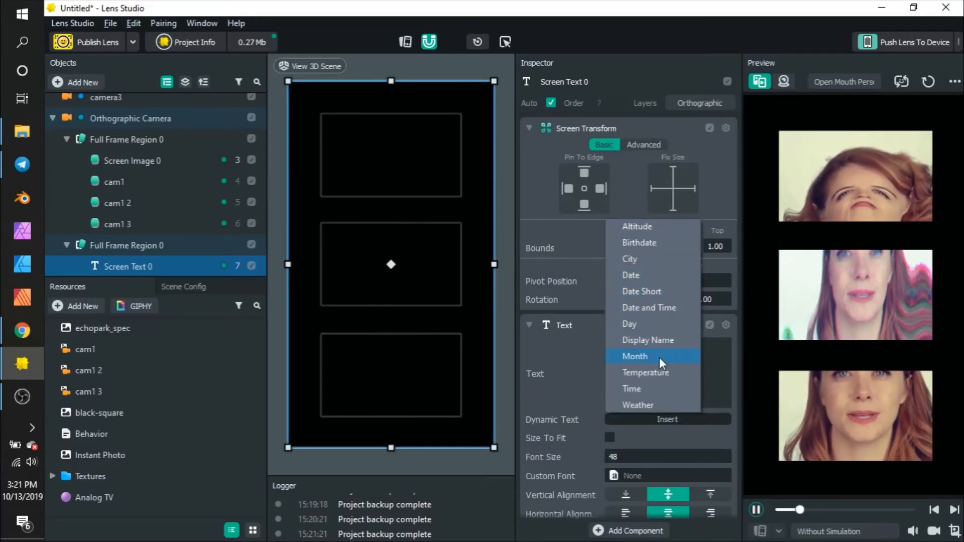
left_click(661, 341)
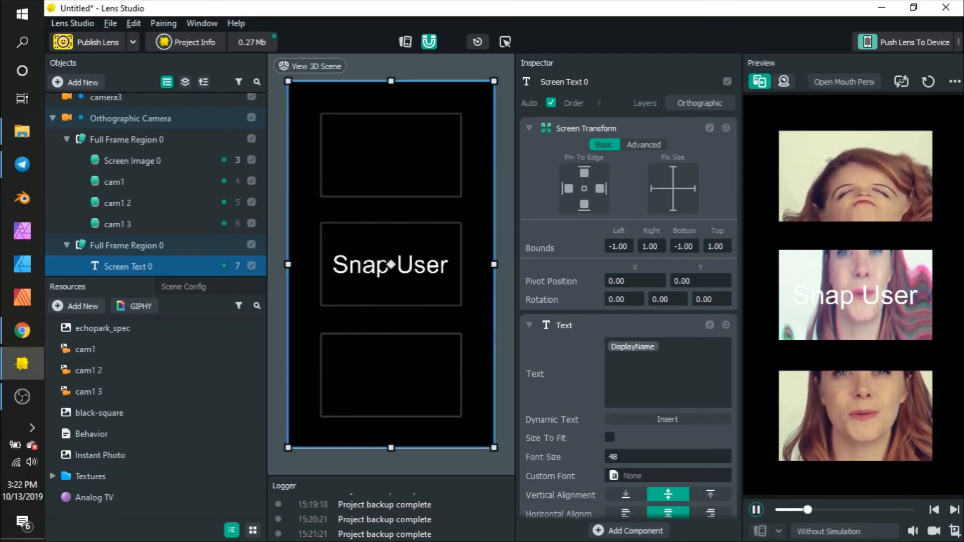
left_click_drag(391, 81, 468, 411)
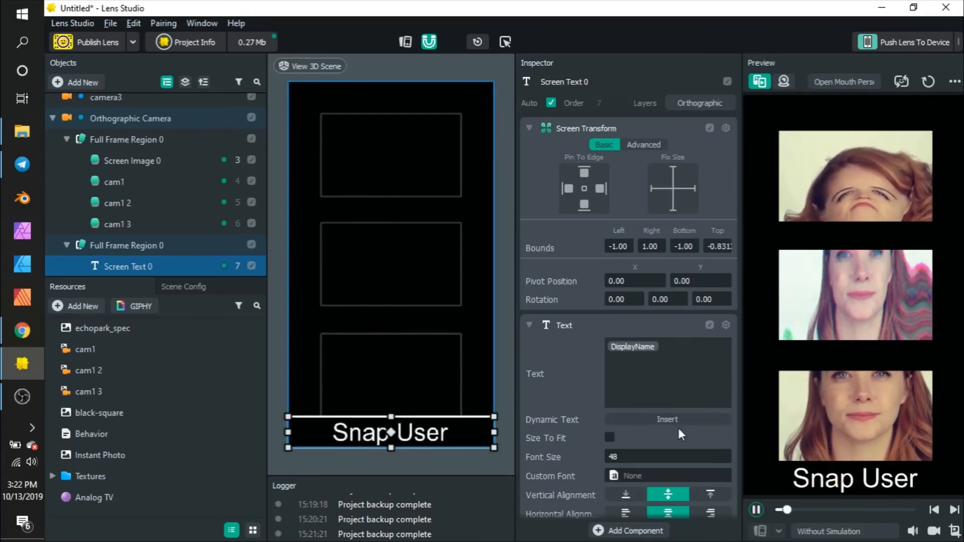
Step: Add the AmaticSC font to the project and apply it to the Screen Text 0 caption
left_click(665, 475)
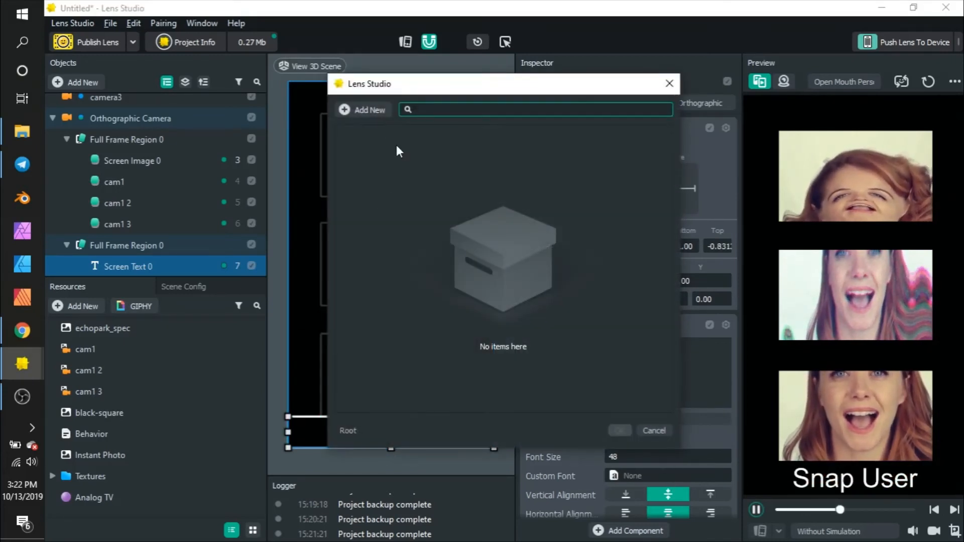
left_click(380, 109)
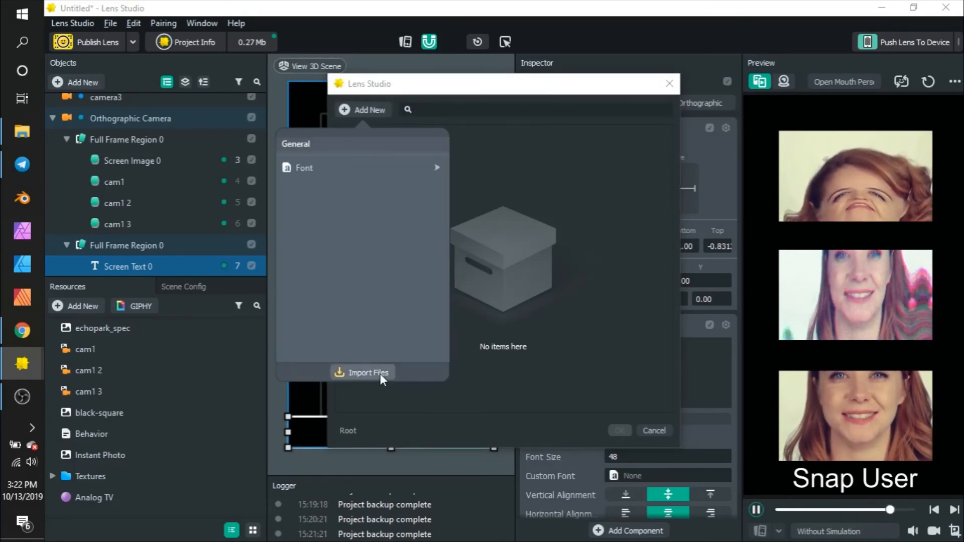
mouse_move(382, 169)
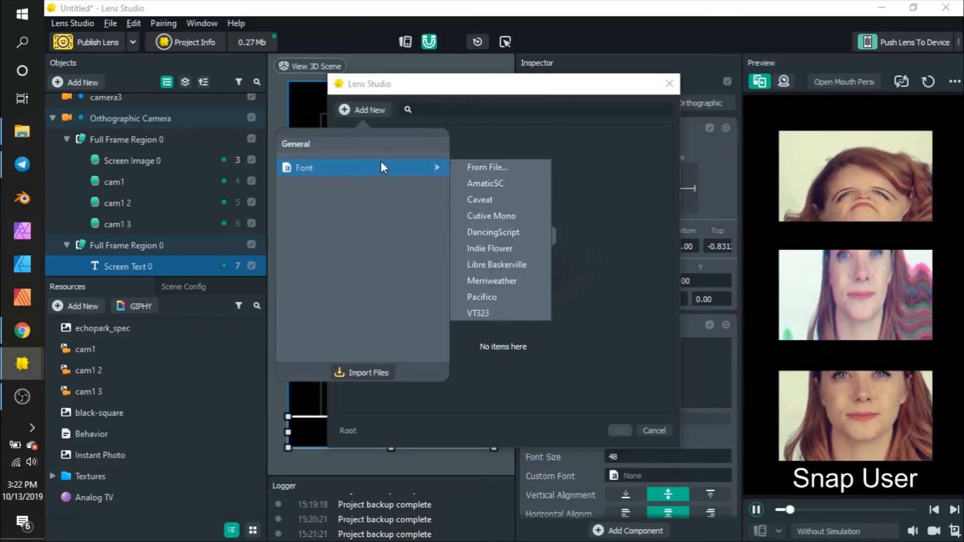
left_click(502, 181)
left_click(620, 430)
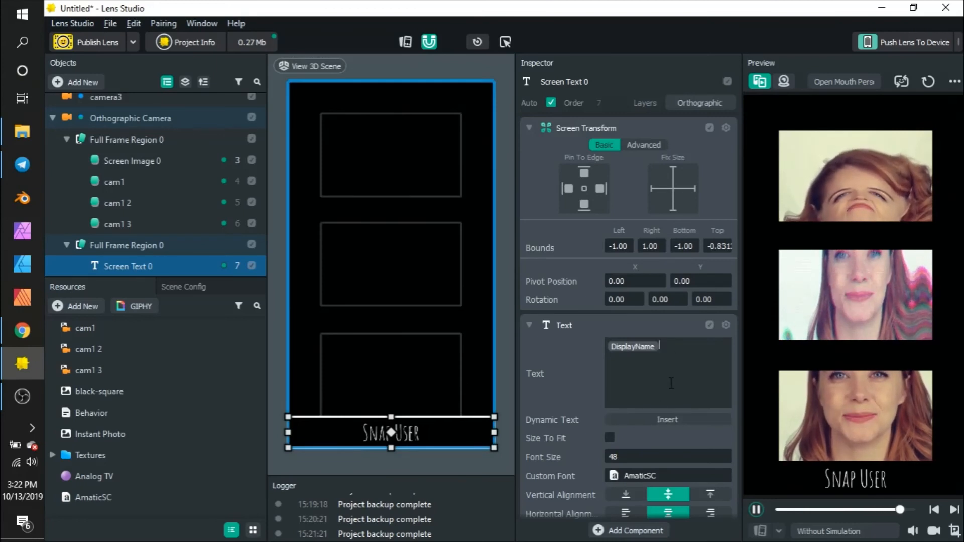
left_click(678, 418)
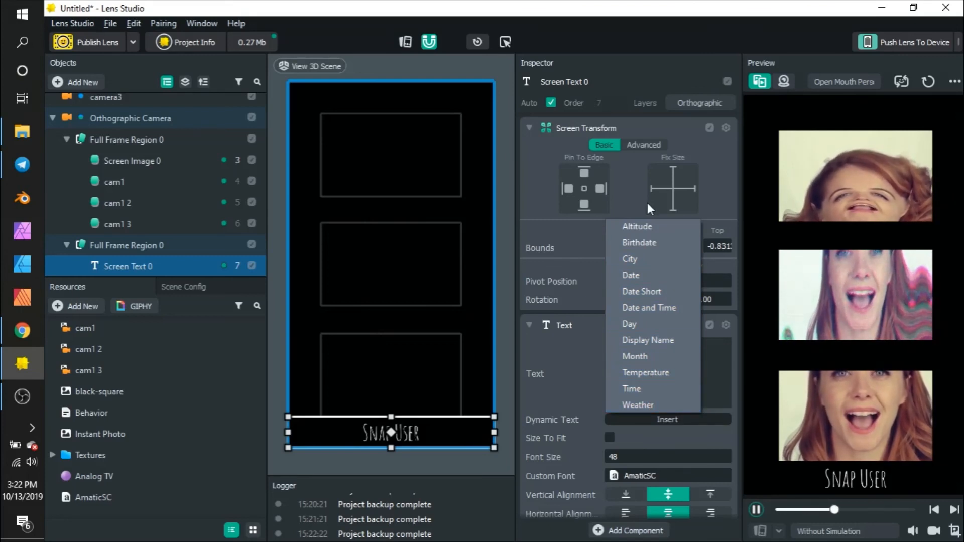
left_click(647, 340)
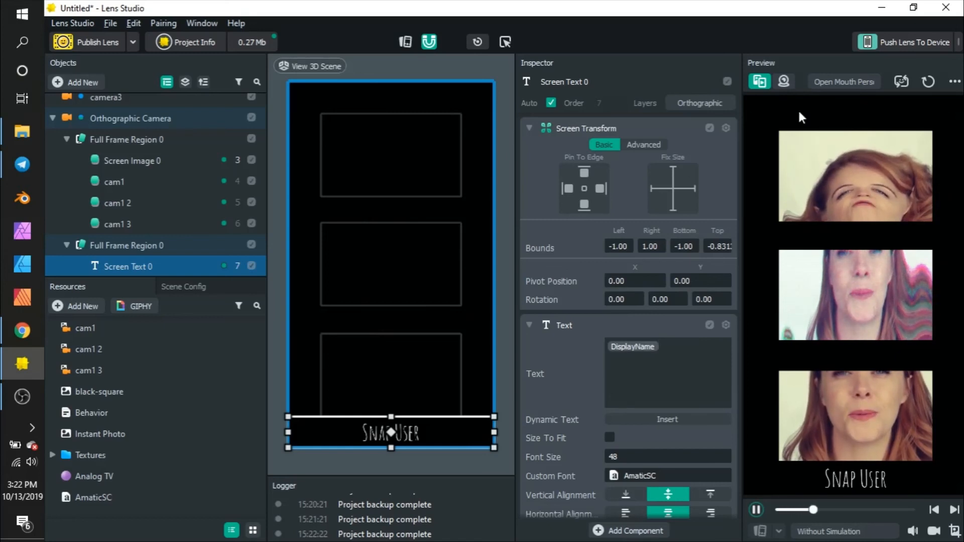
left_click(822, 530)
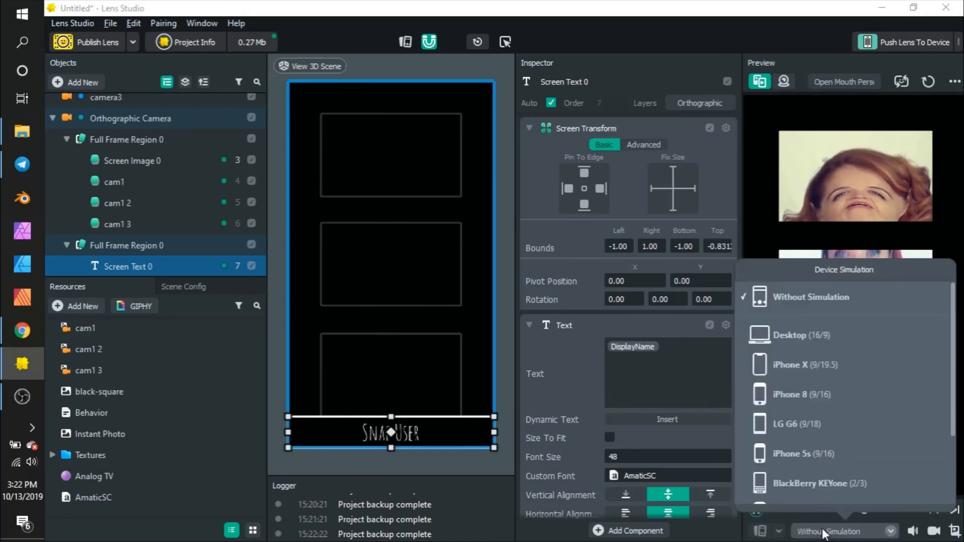
left_click(821, 366)
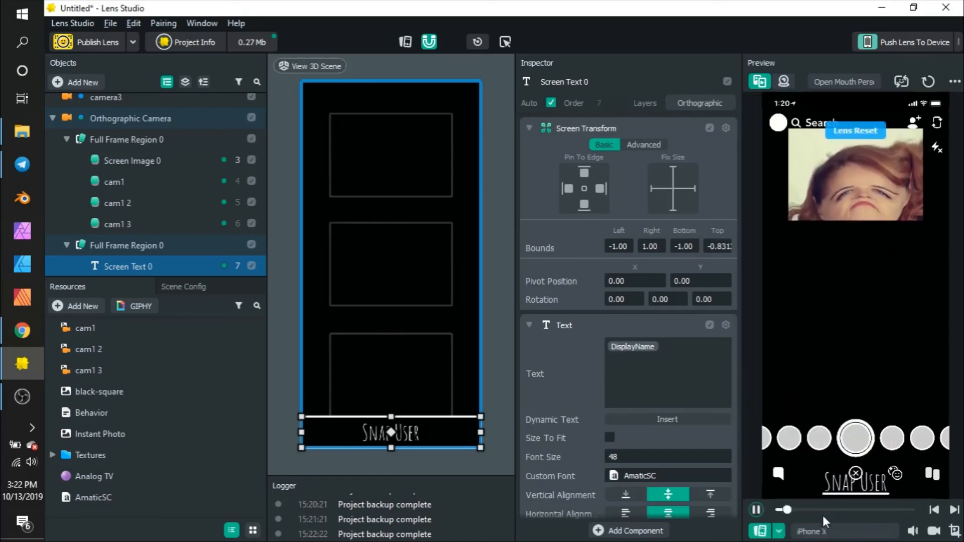
left_click(823, 531)
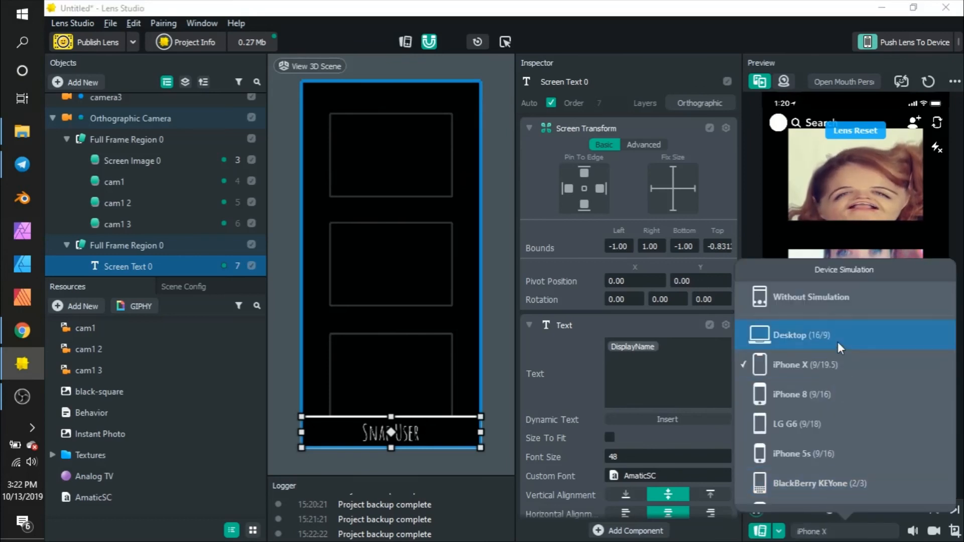
left_click(849, 300)
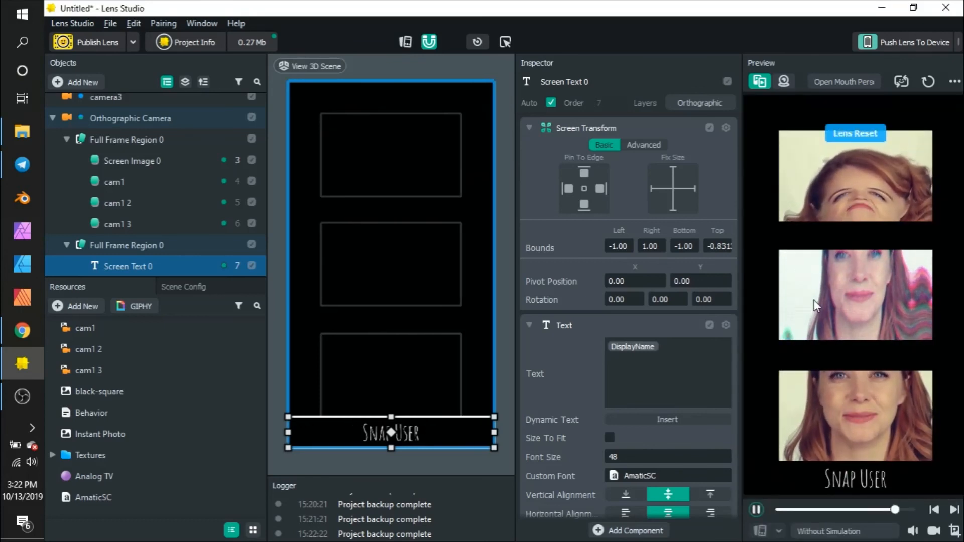